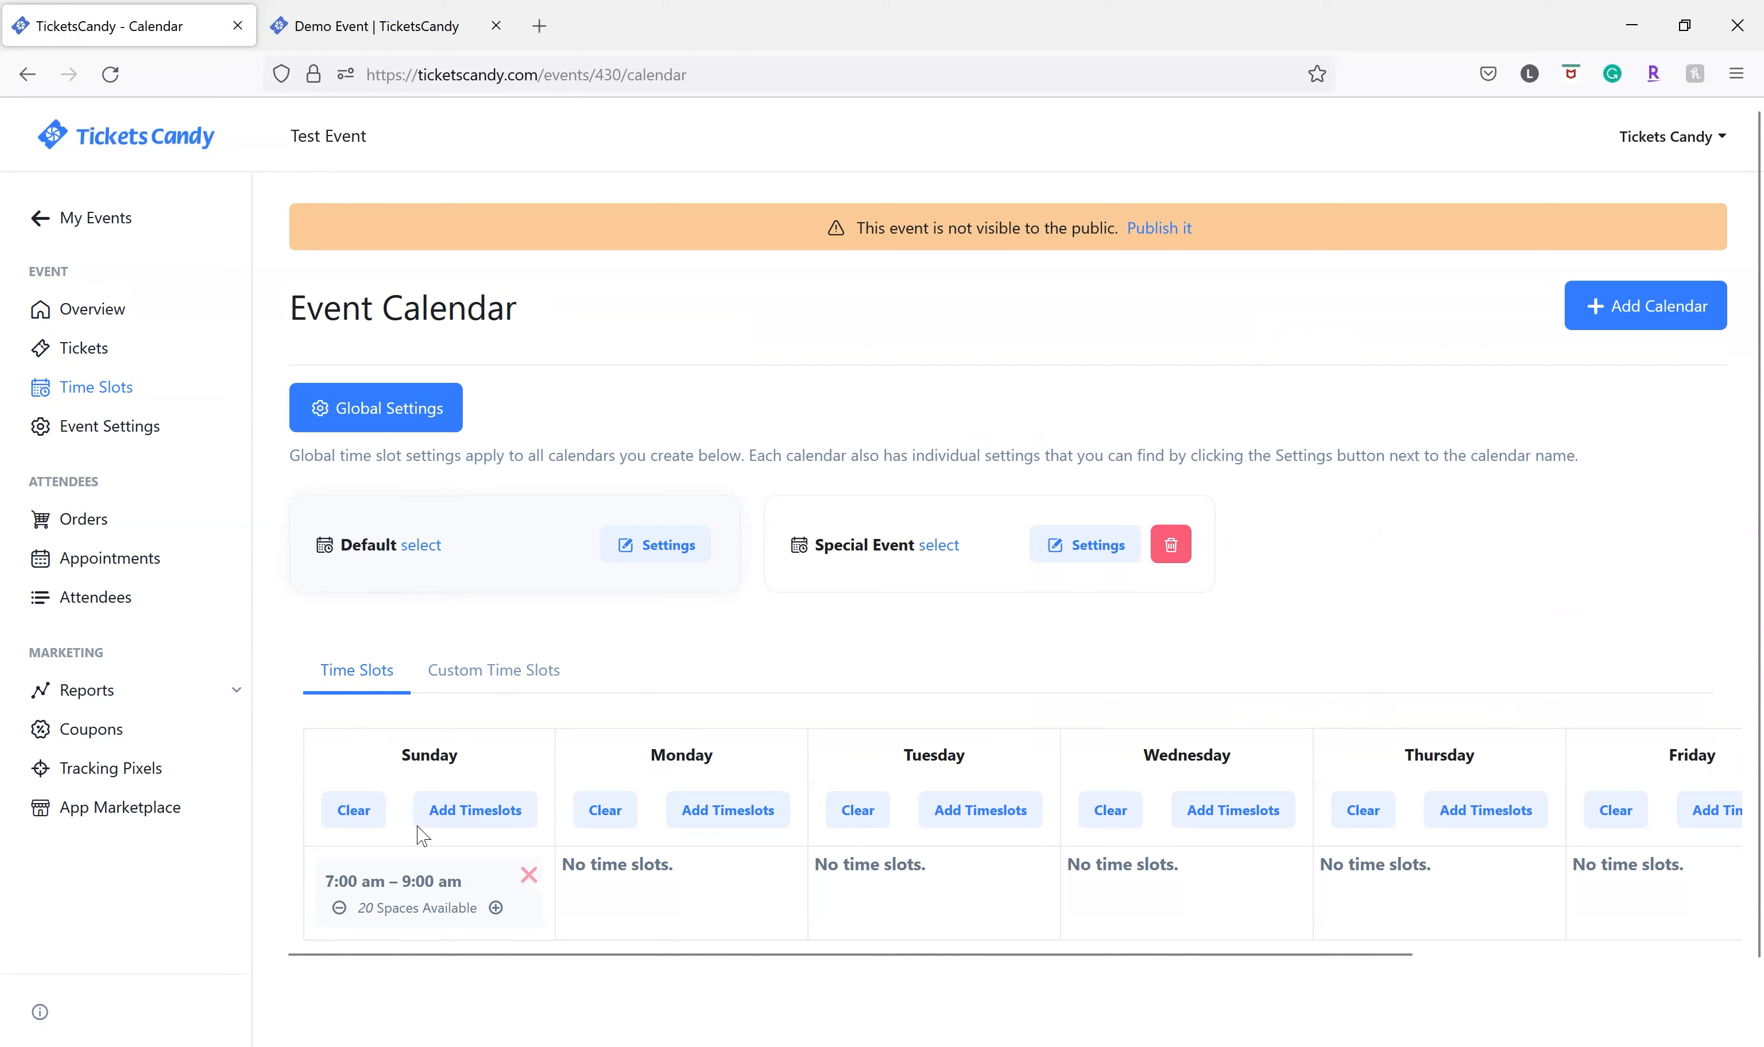
# View the Special Event calendar's time slots and add a new calendar named "test 2"
pyautogui.click(843, 556)
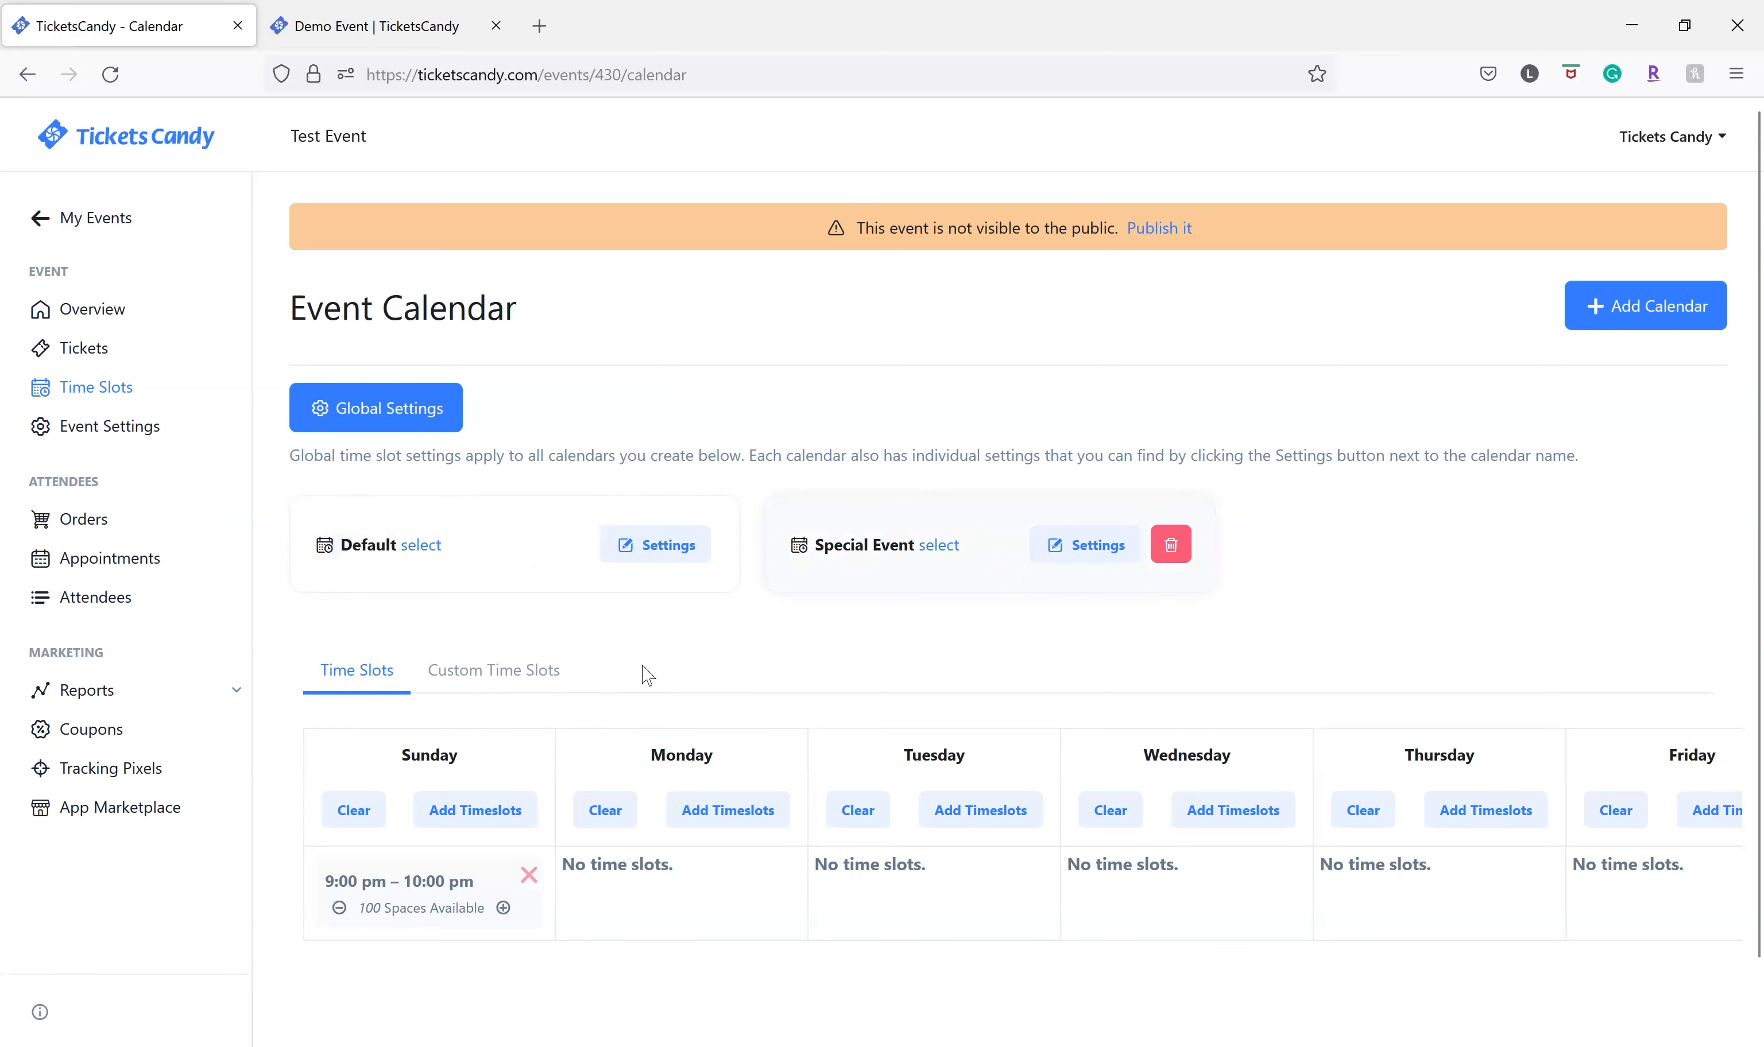
pyautogui.click(1625, 315)
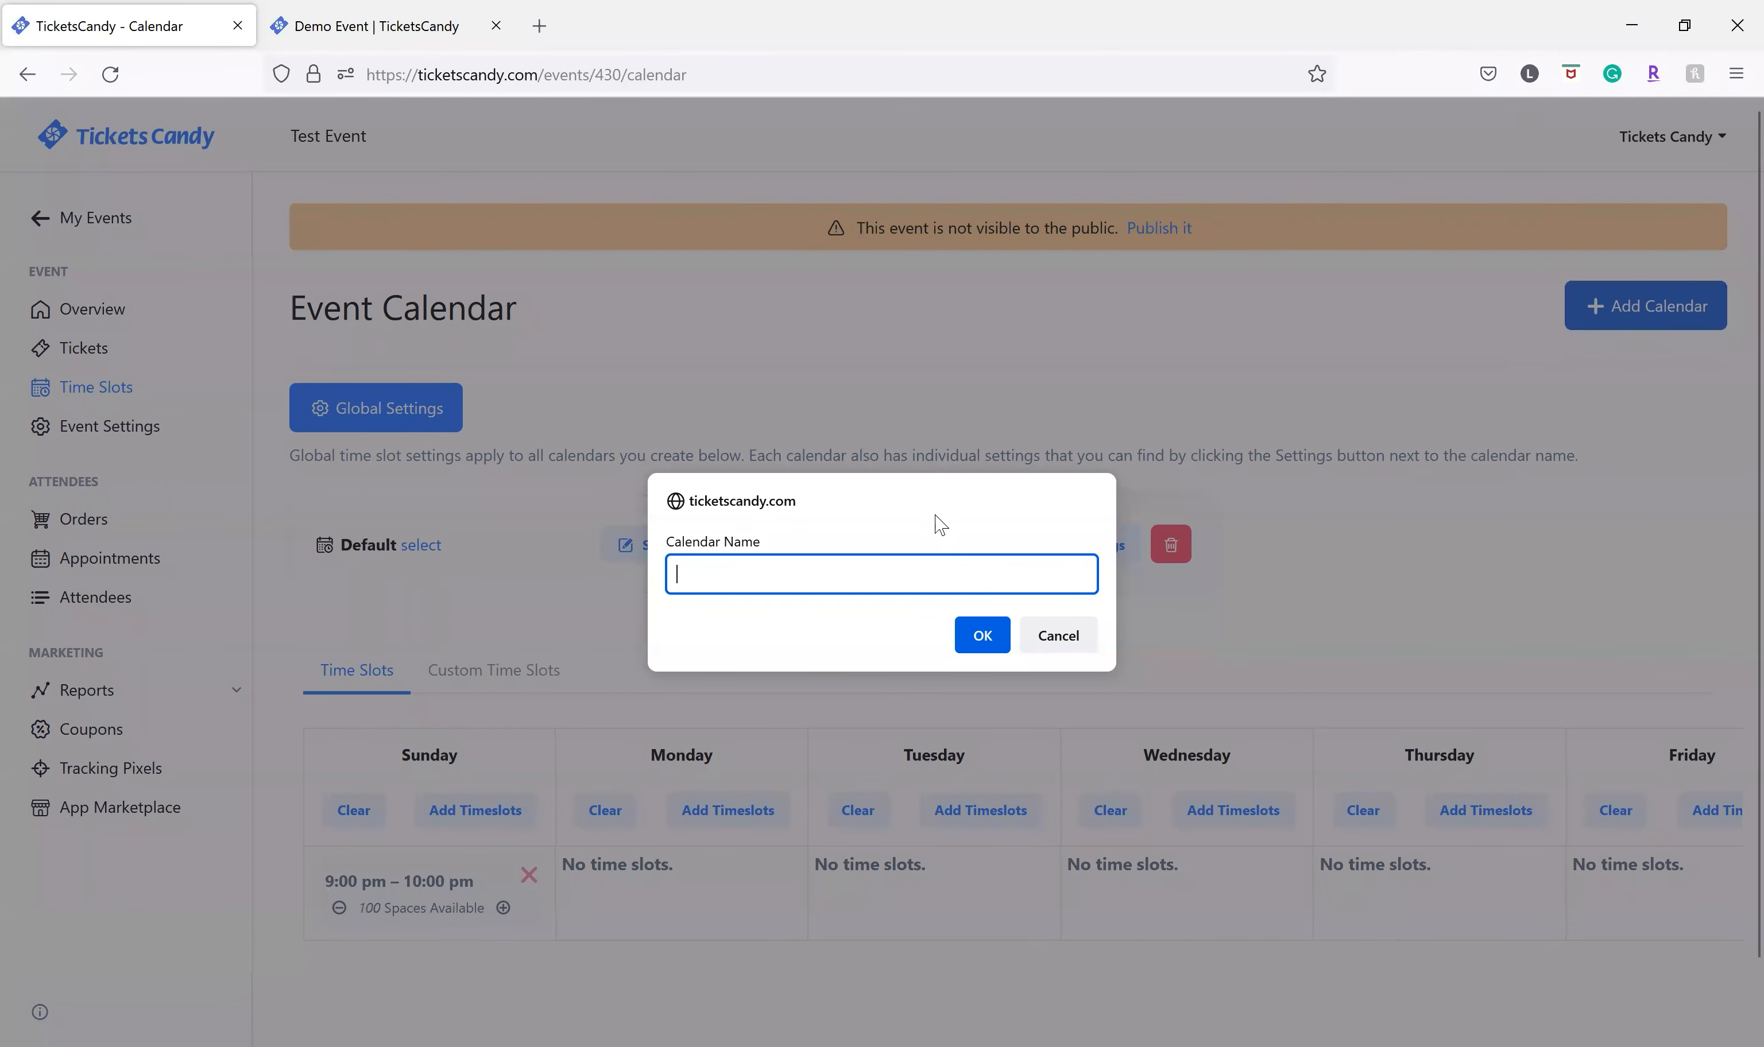
pyautogui.write('test 2')
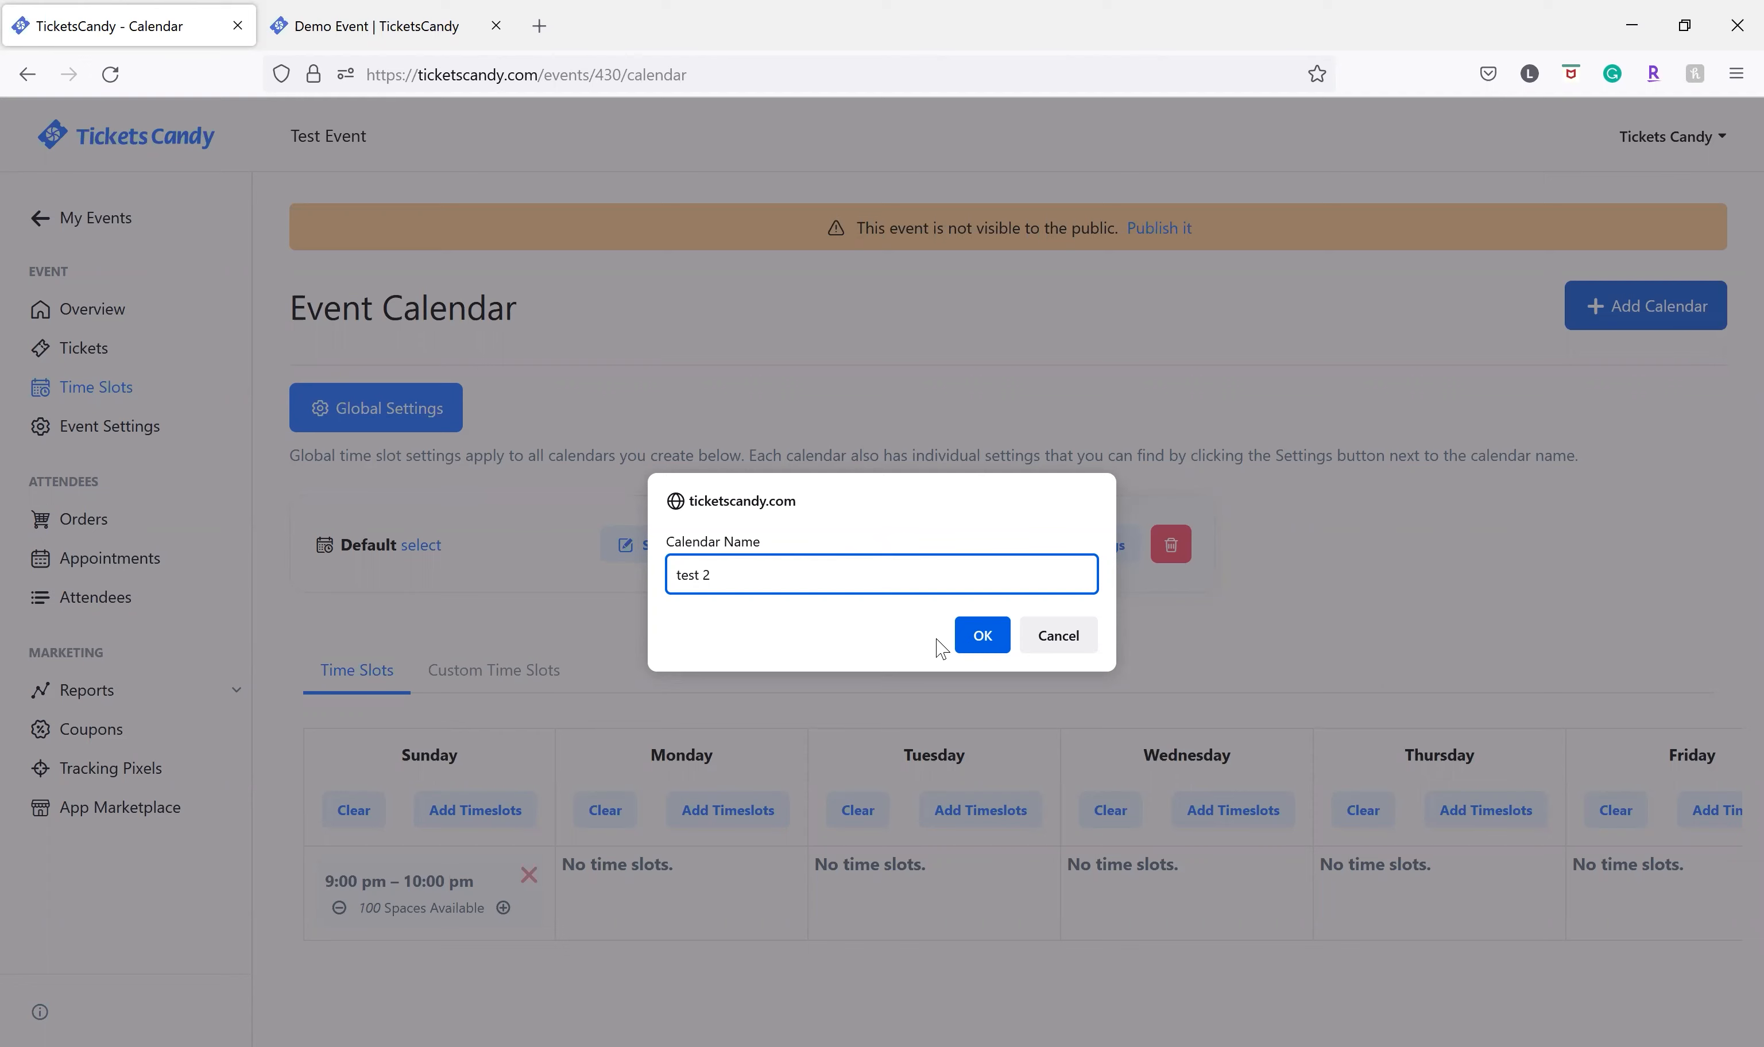
pyautogui.click(975, 639)
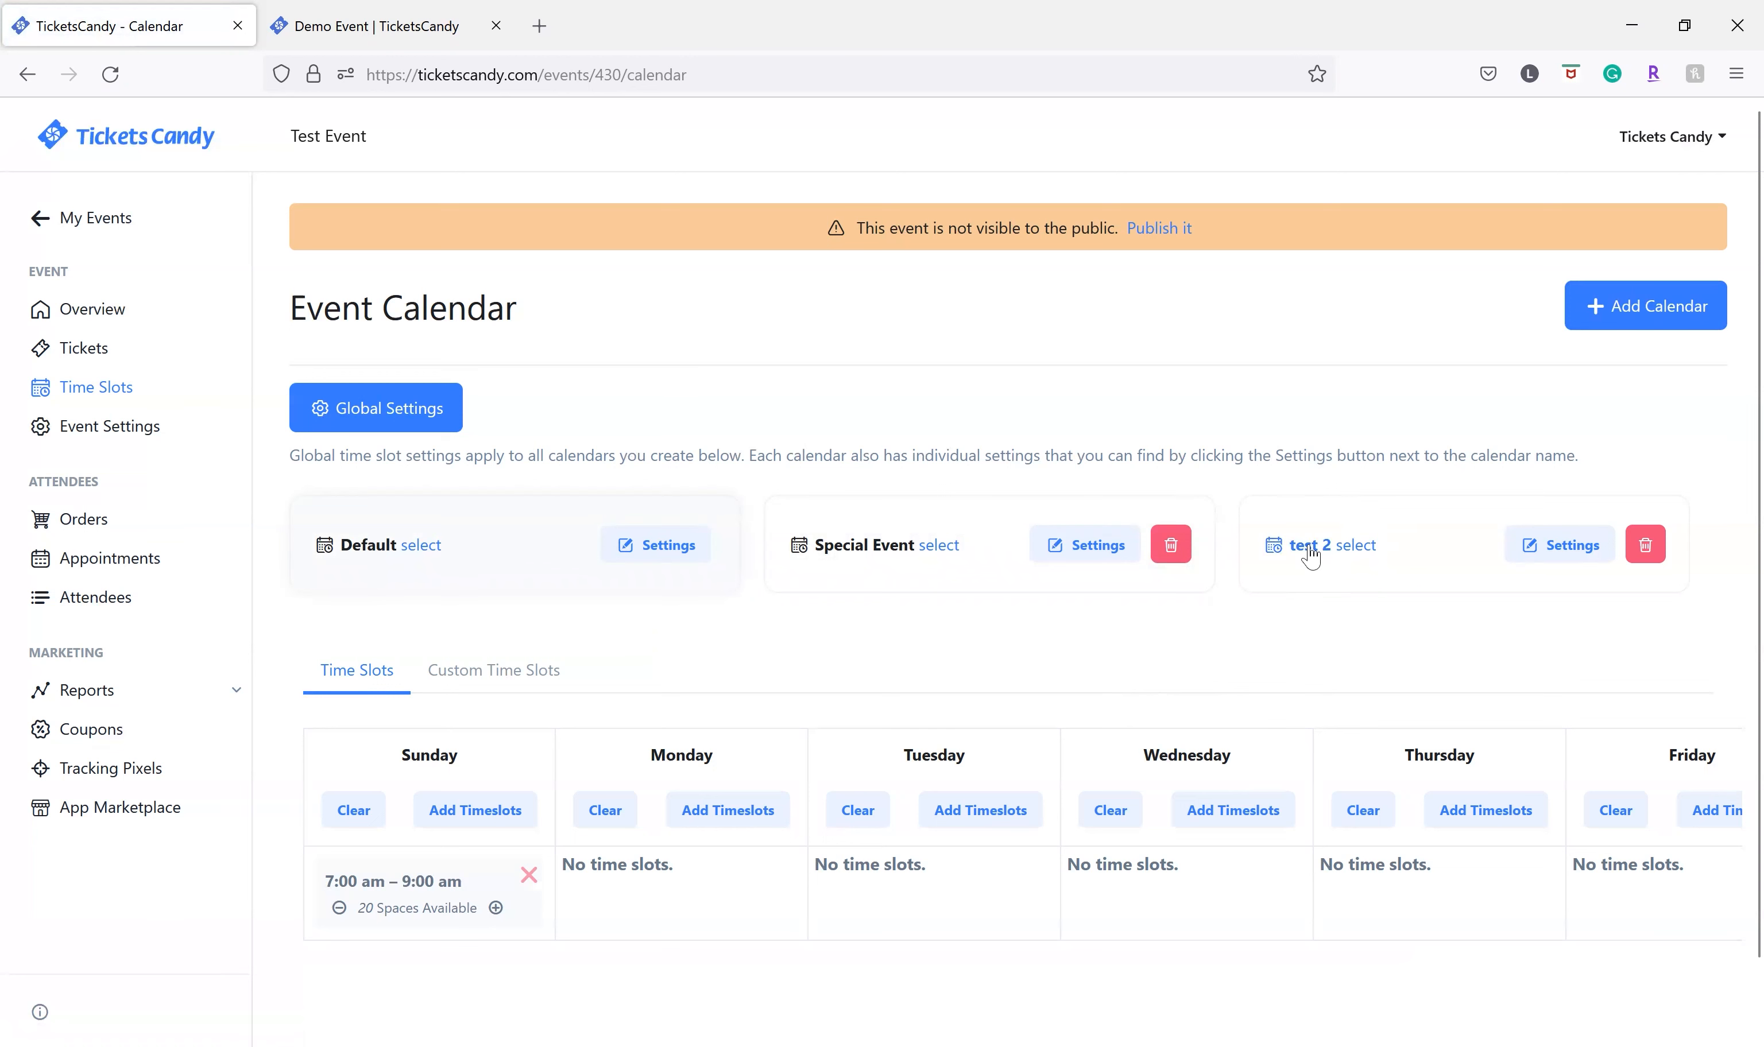
# Delete the "test 2" calendar and confirm the deletion
pyautogui.click(1659, 547)
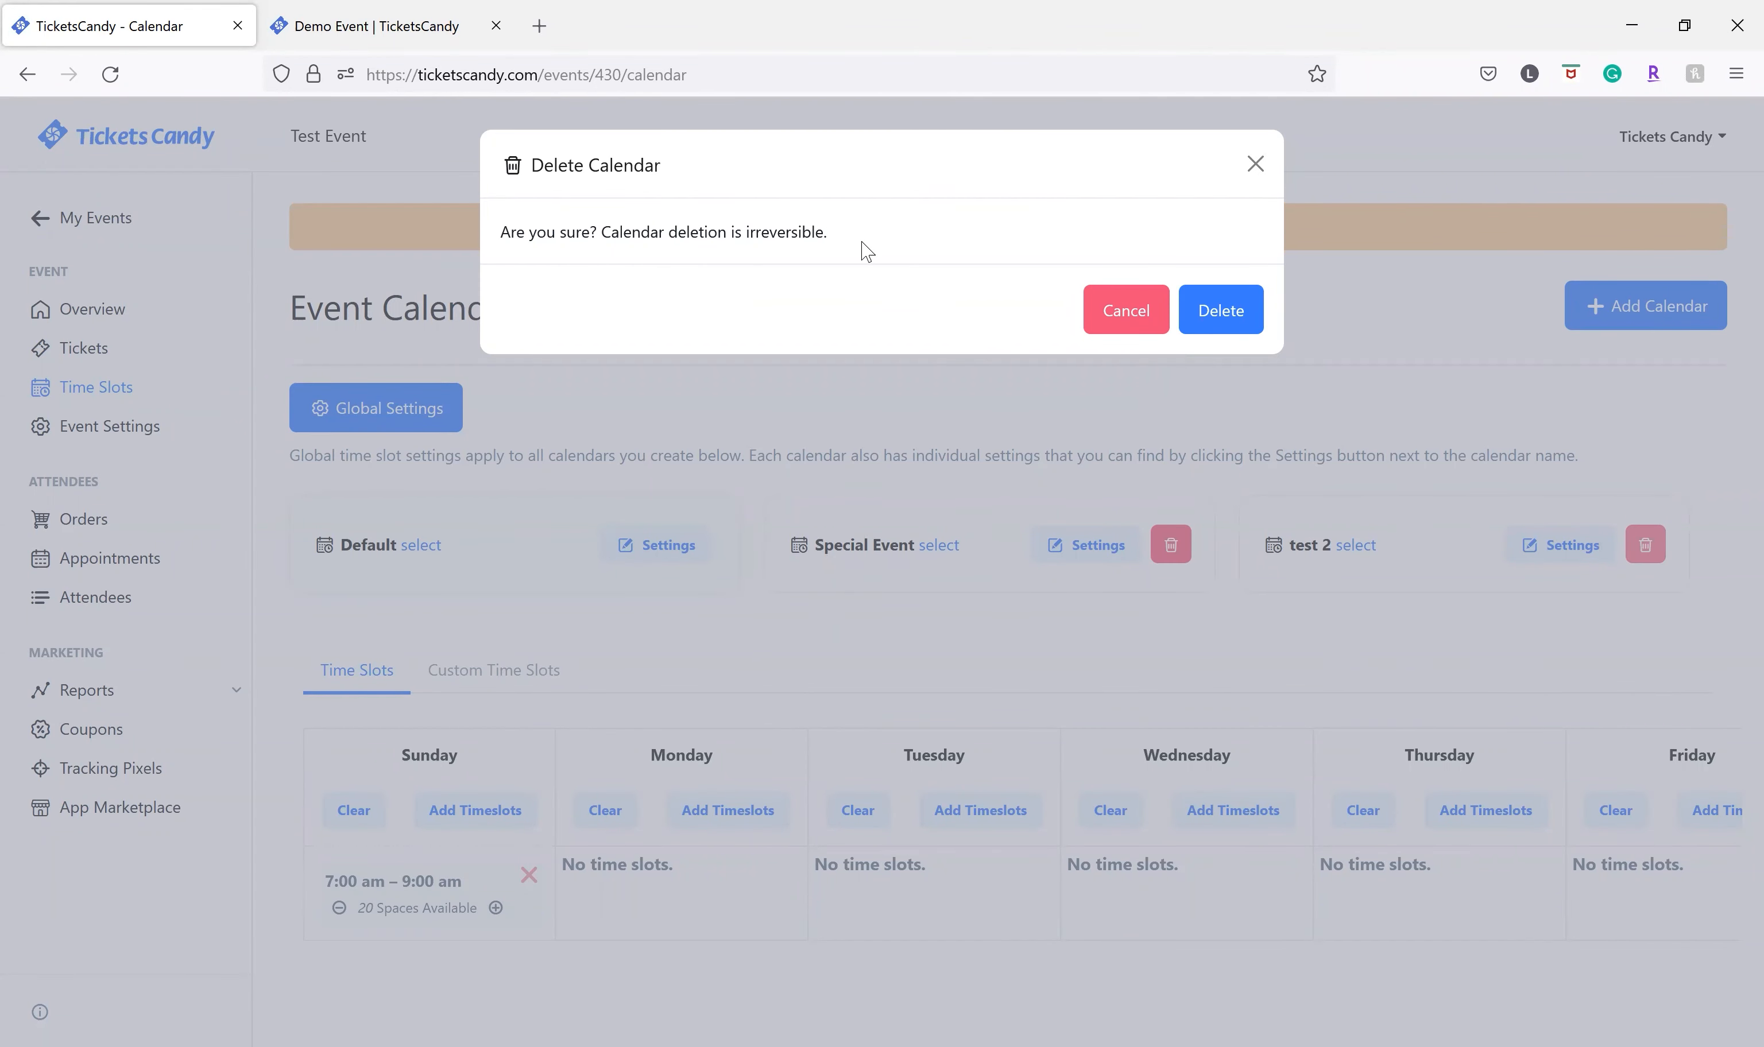
pyautogui.click(1225, 308)
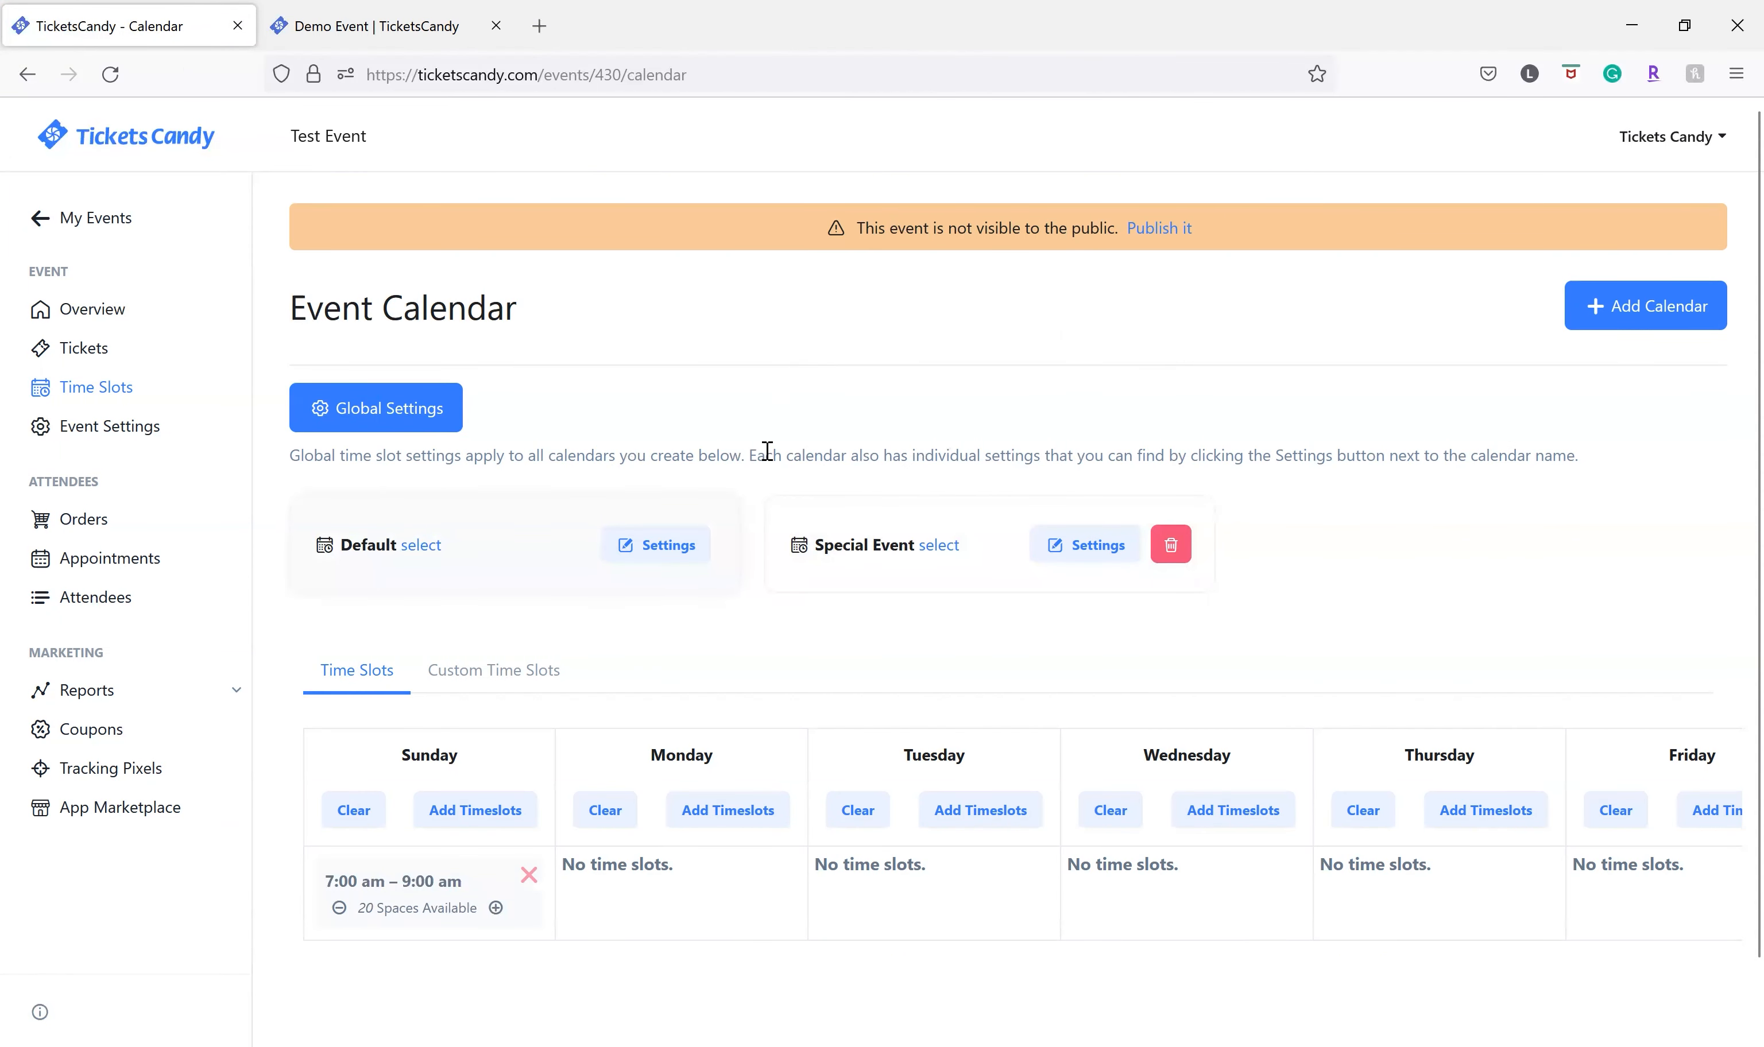
# Compare the time slots of the Default and Special Event calendars, finishing on the Default calendar
pyautogui.click(373, 545)
pyautogui.click(848, 549)
pyautogui.click(421, 547)
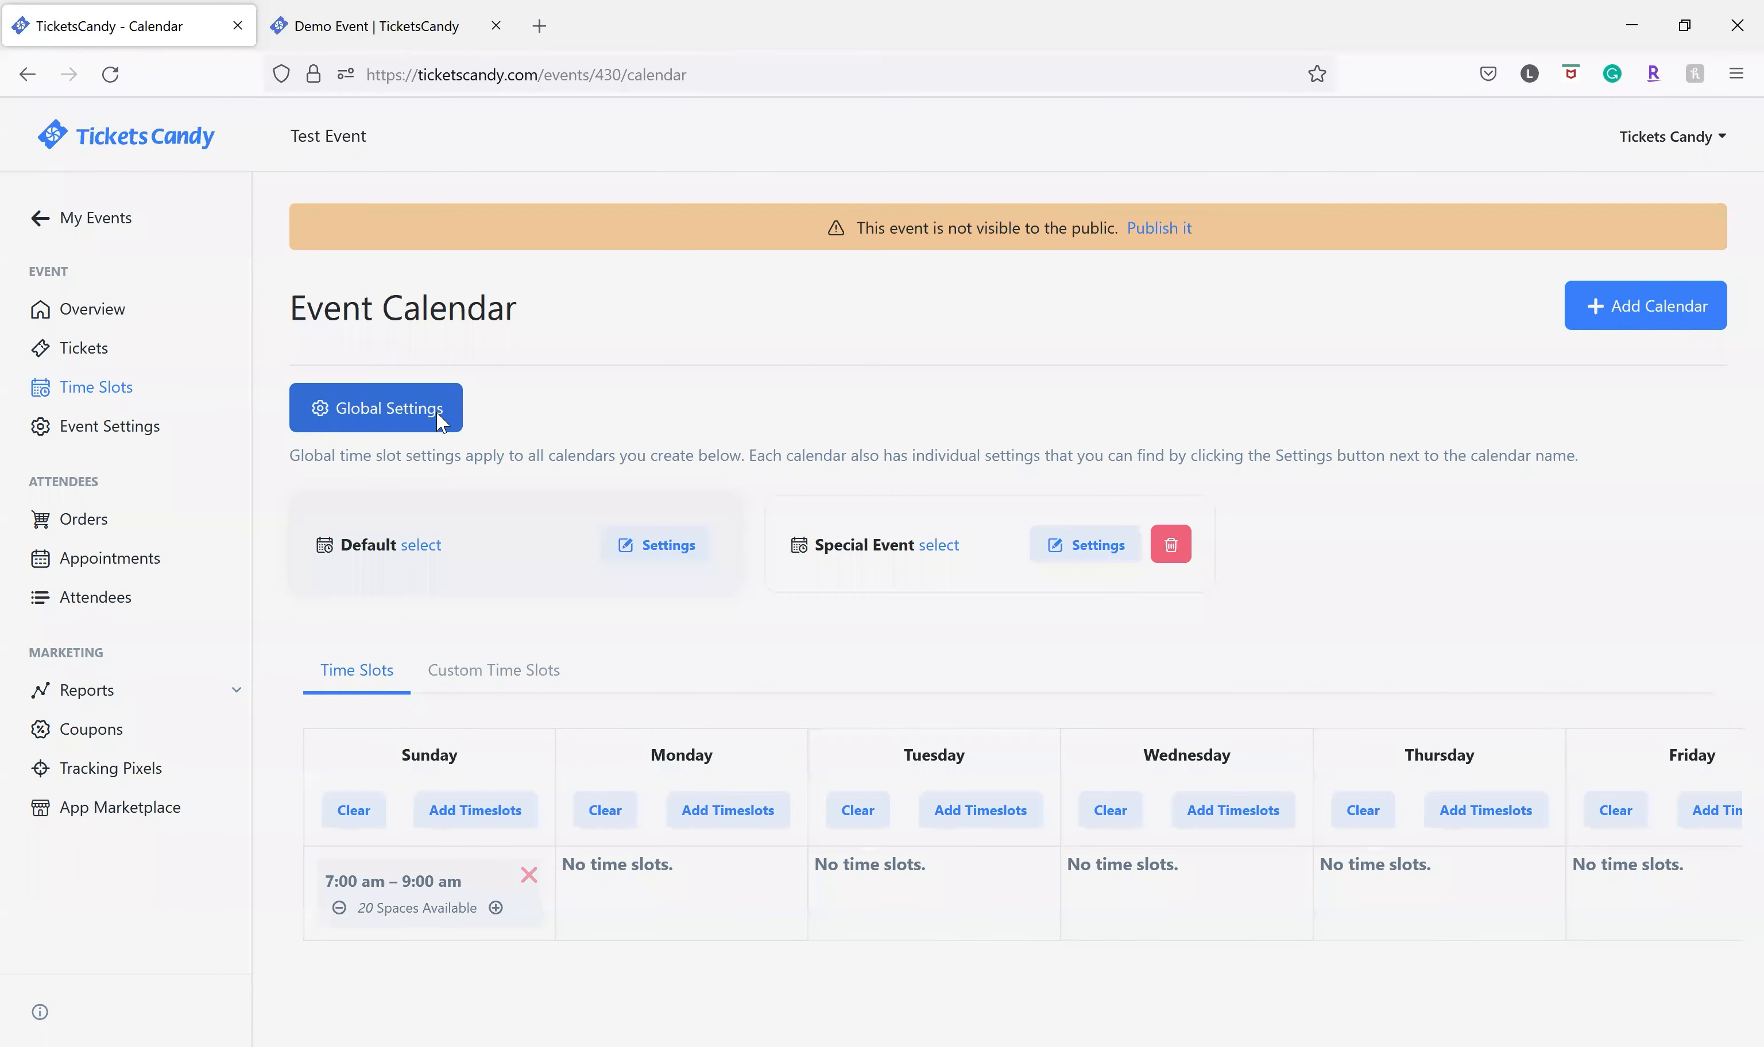
# Review and save the global calendar settings, and check the start times offered for a new single Monday time slot
pyautogui.click(440, 421)
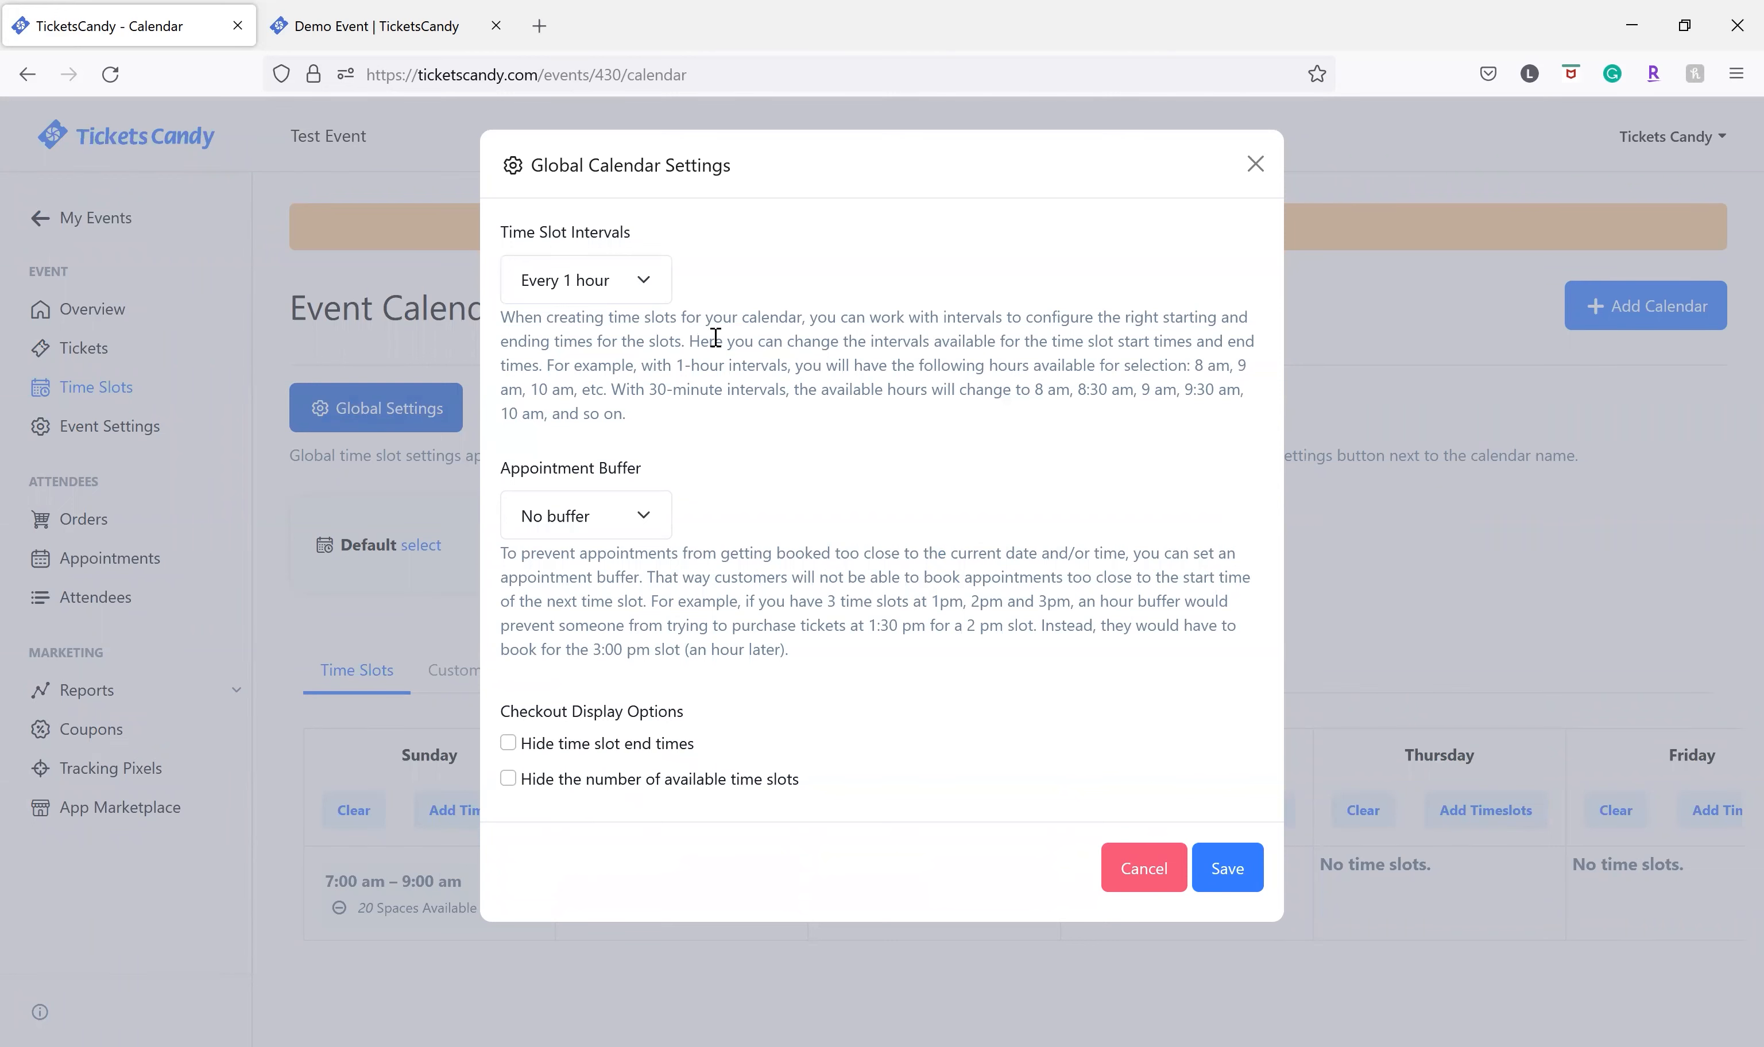
pyautogui.click(1226, 869)
pyautogui.click(738, 814)
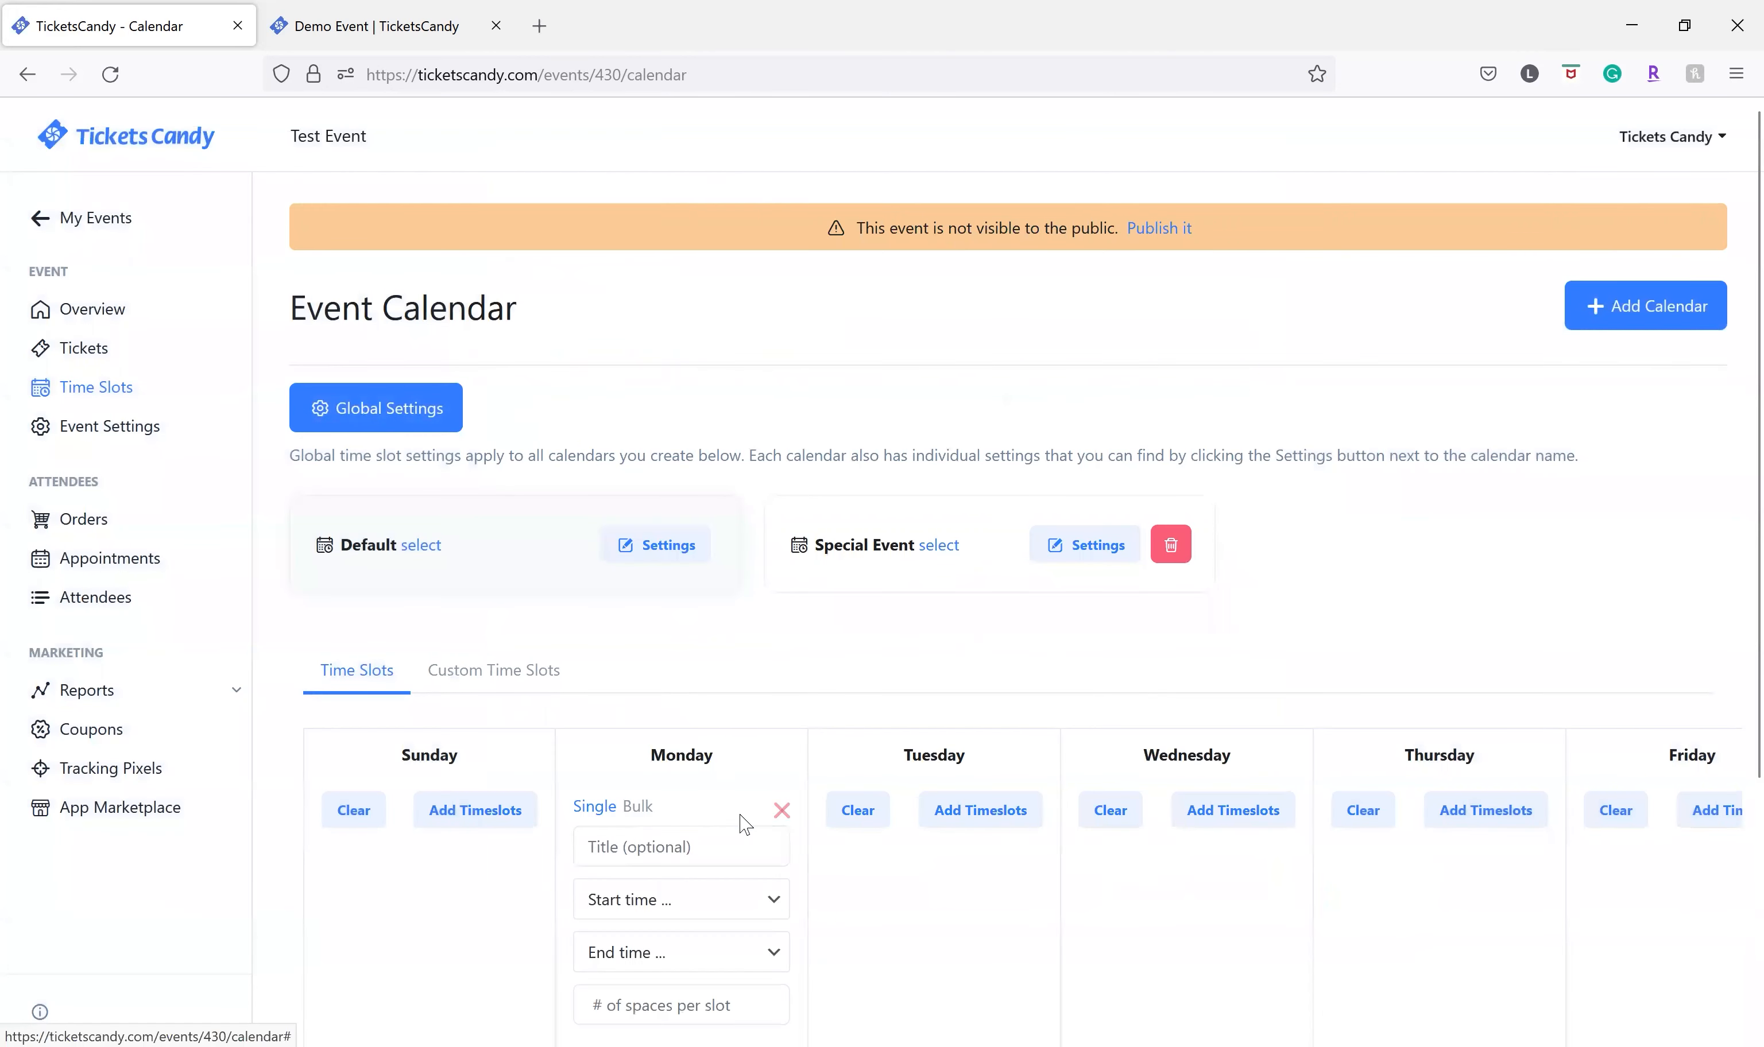
pyautogui.click(669, 901)
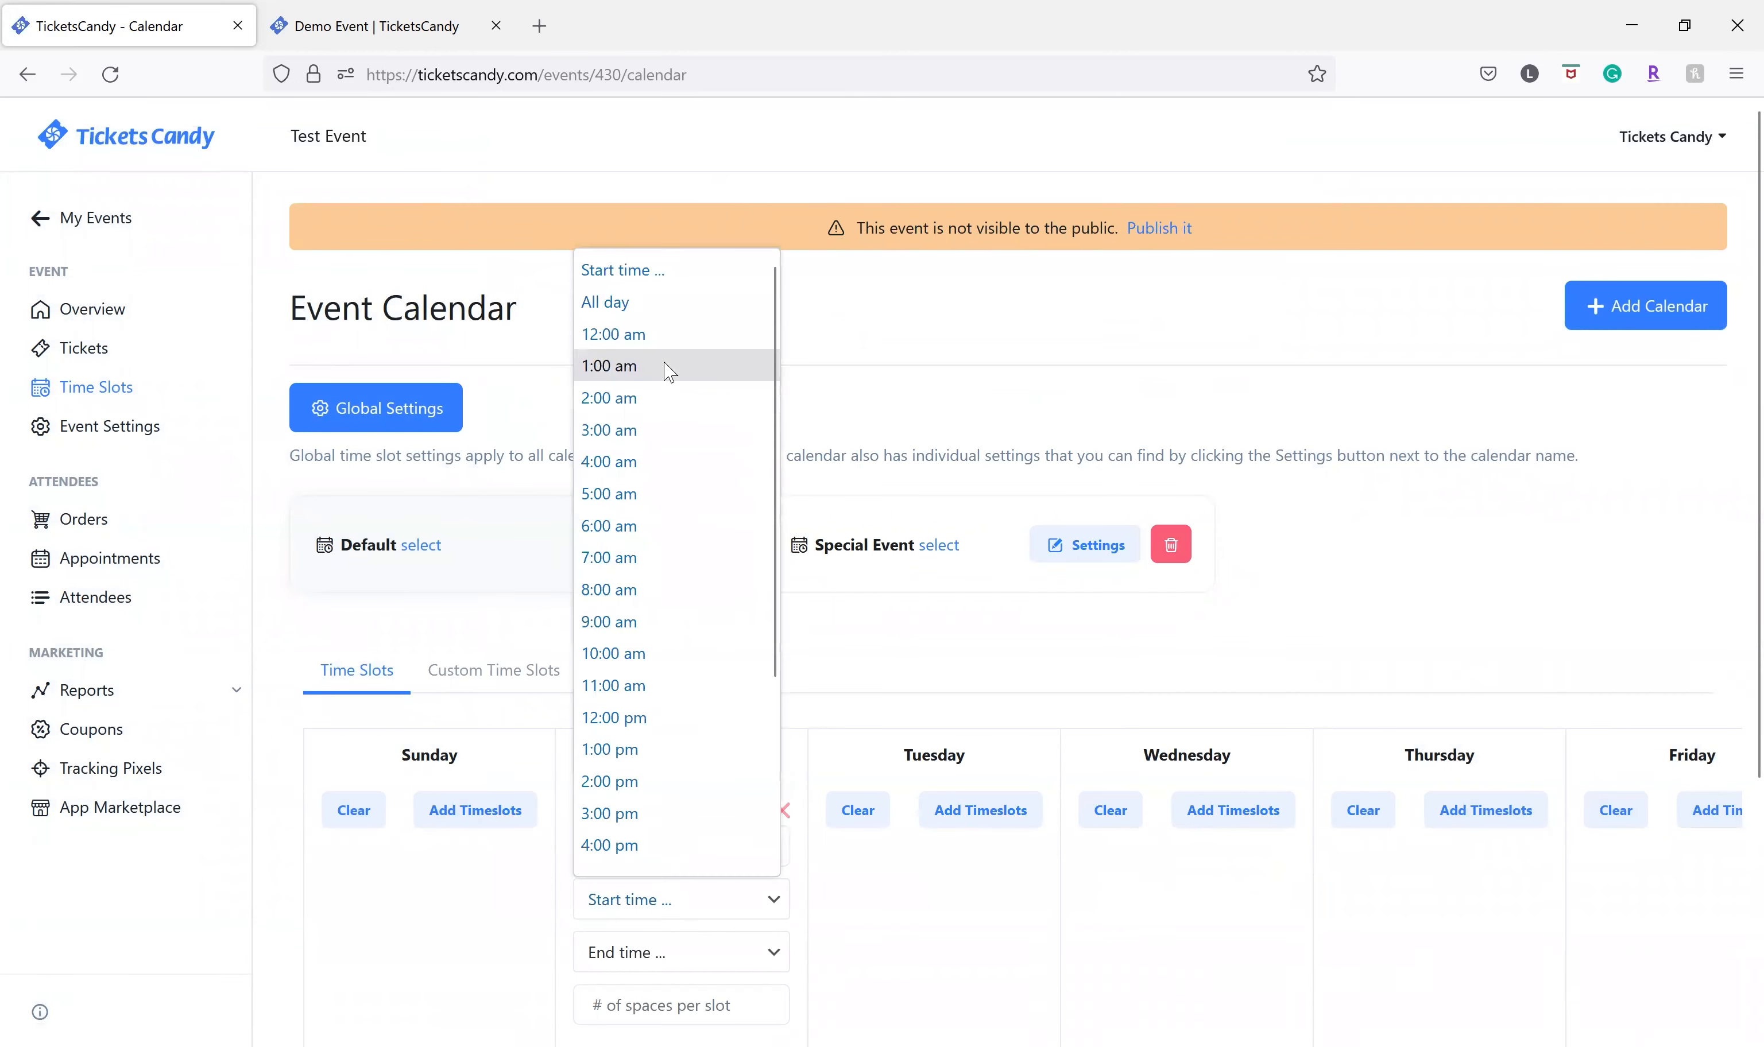
pyautogui.click(885, 406)
# Set the global time slot interval to every 30 minutes and save the settings
pyautogui.click(438, 425)
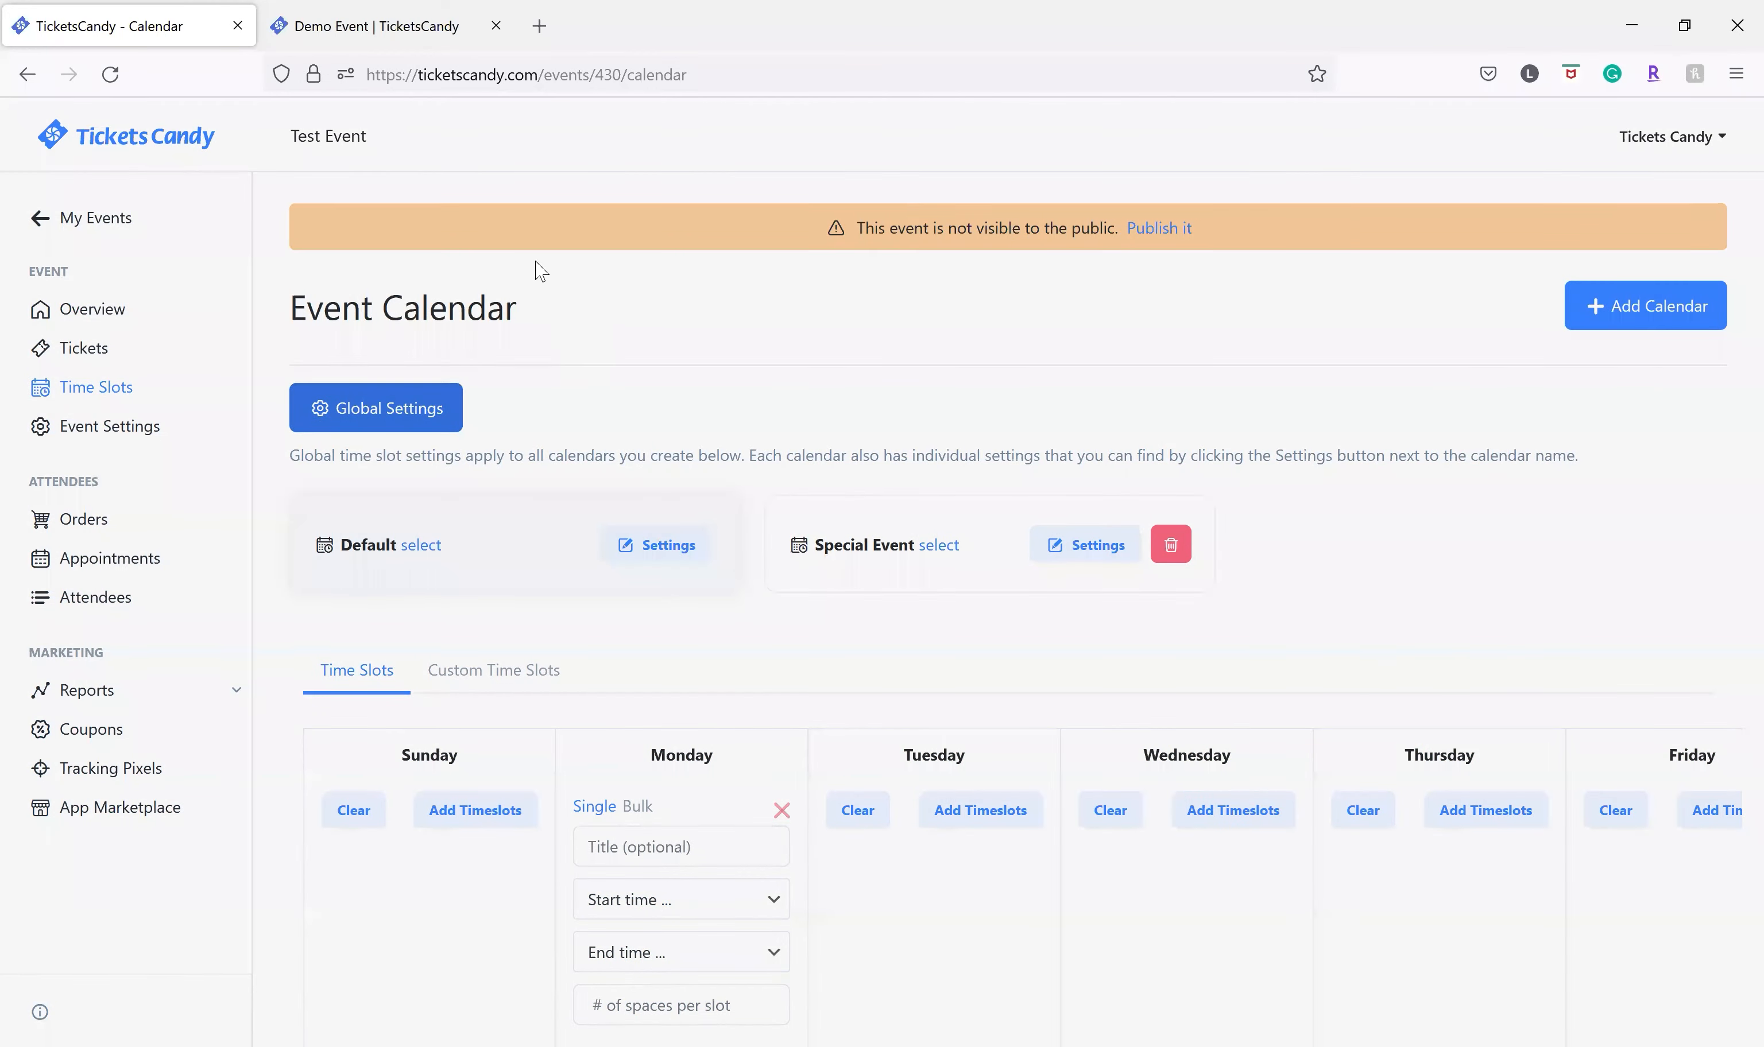
pyautogui.click(540, 284)
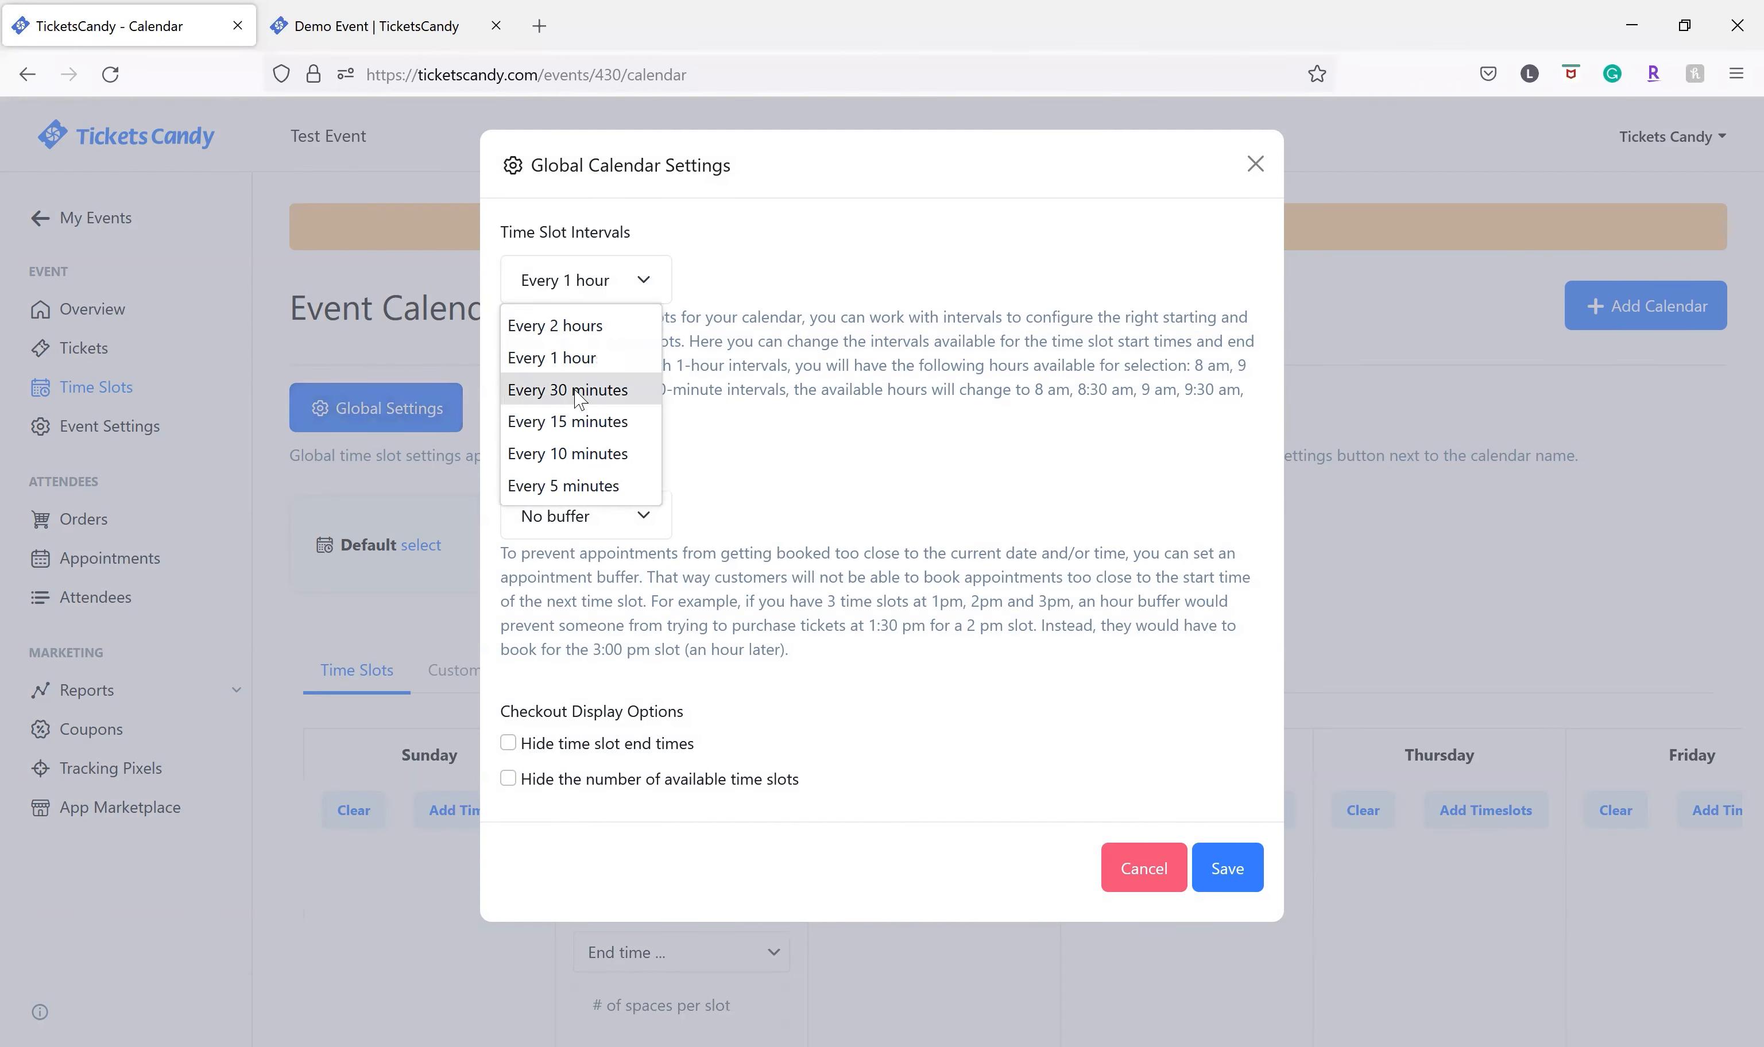
pyautogui.click(577, 390)
pyautogui.click(1233, 866)
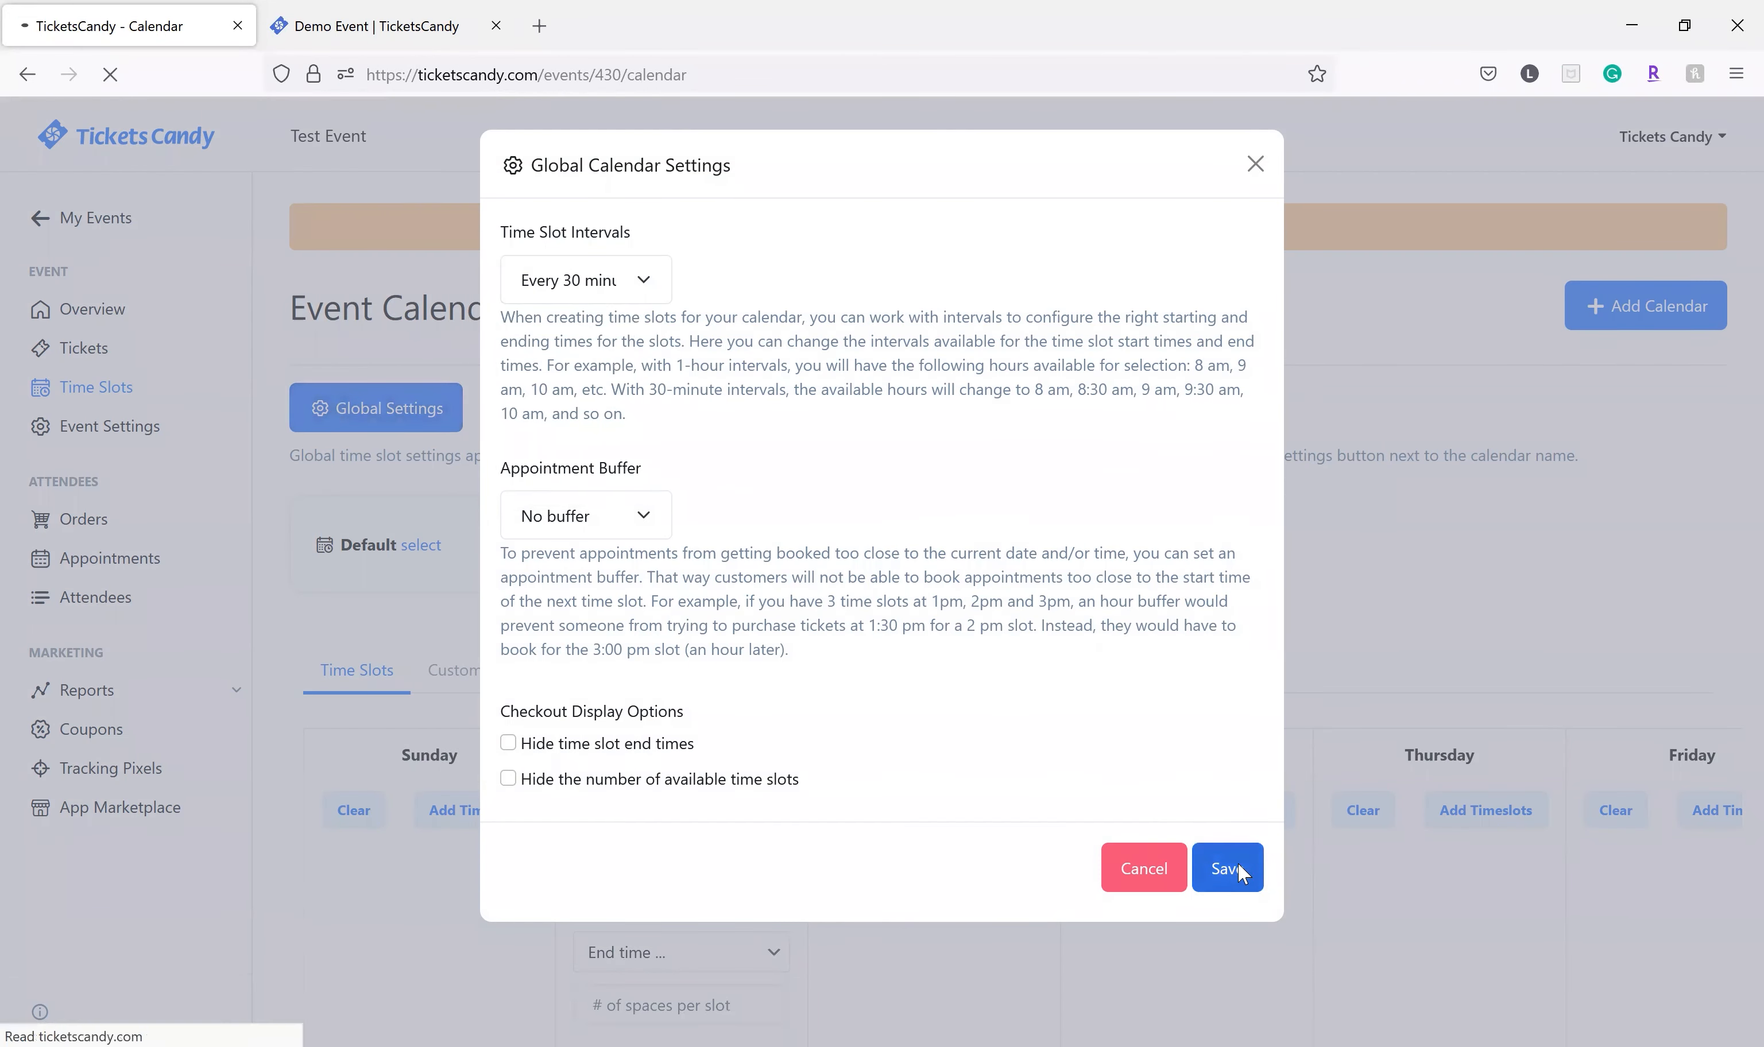
# Check the start times offered for a new Monday time slot under the 30-minute interval
pyautogui.click(714, 820)
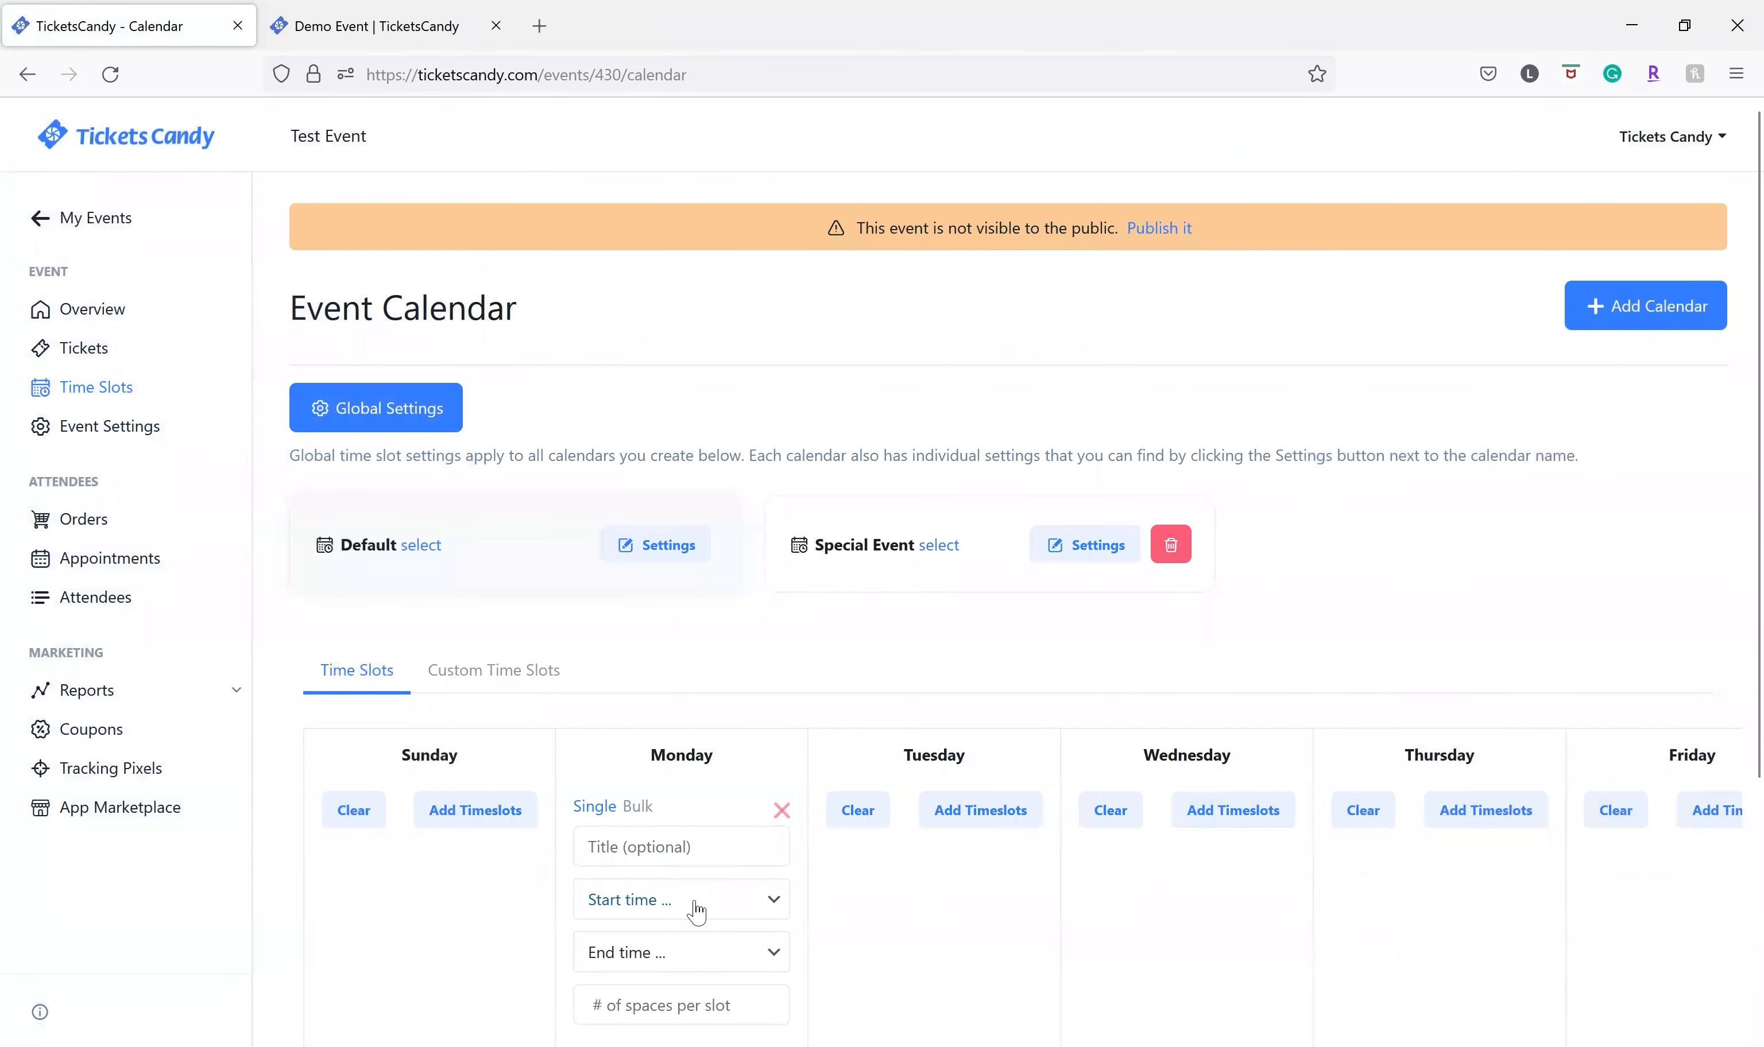
pyautogui.click(690, 900)
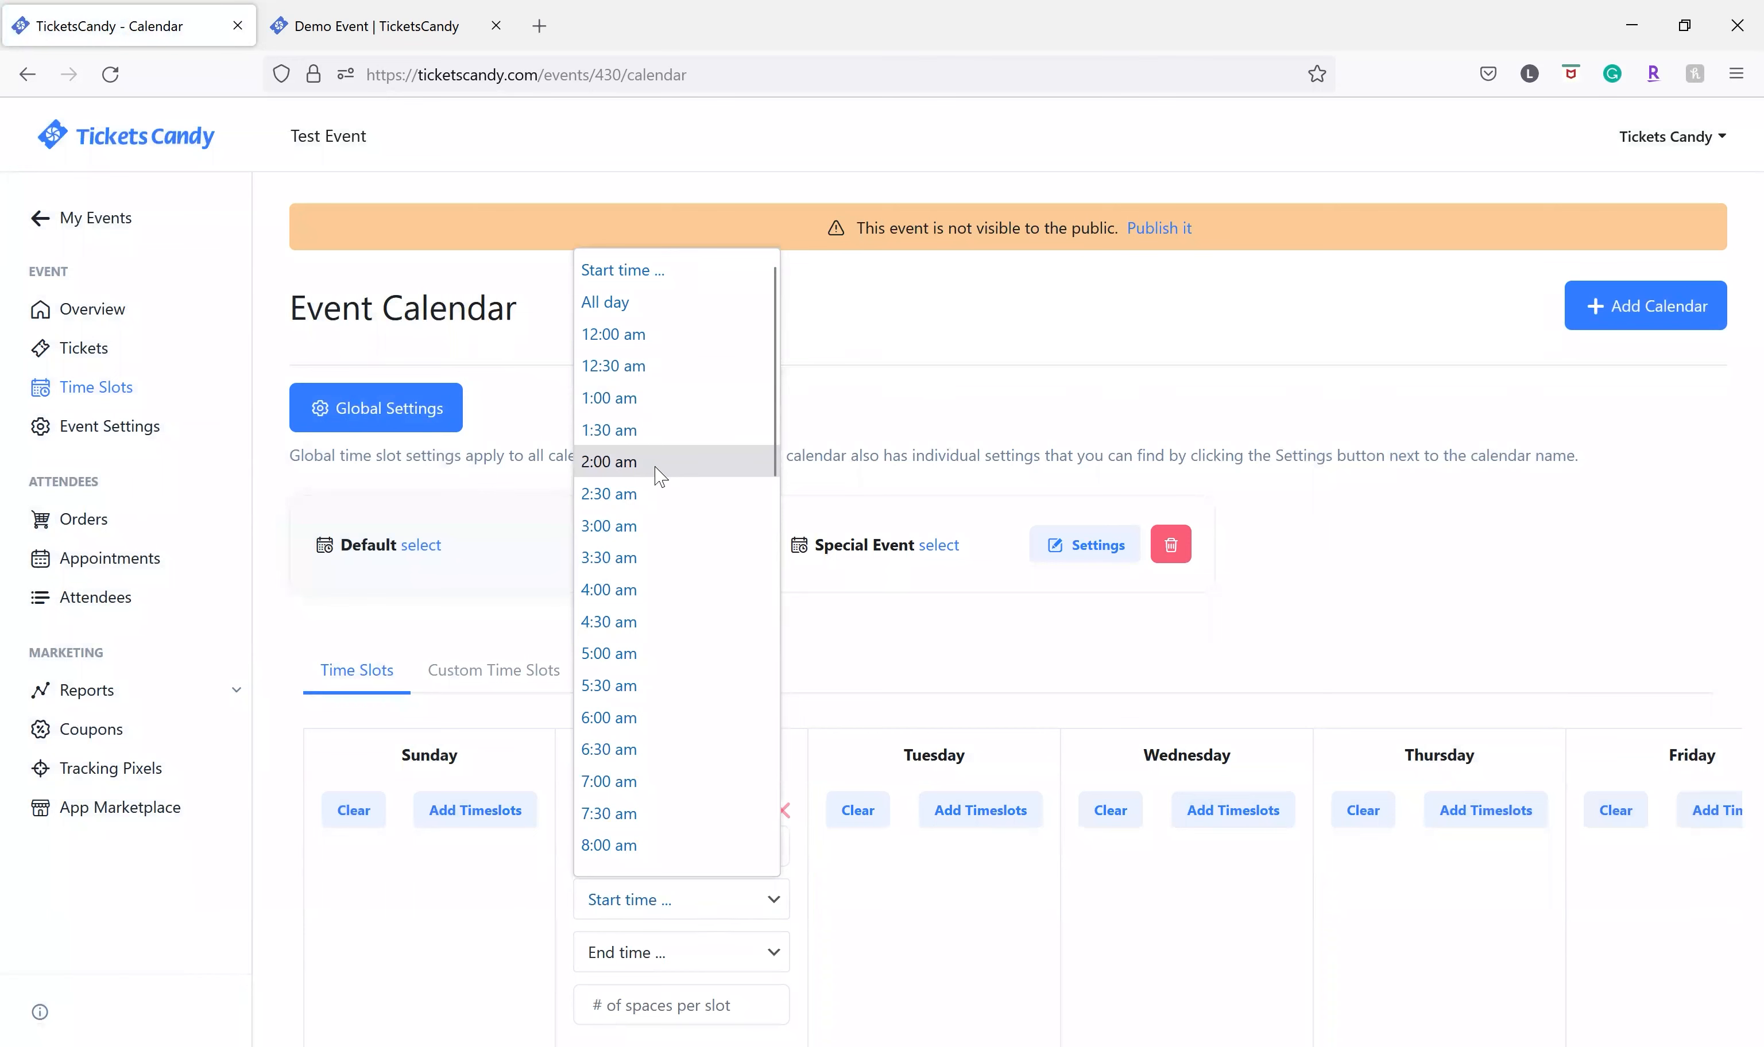
pyautogui.click(830, 436)
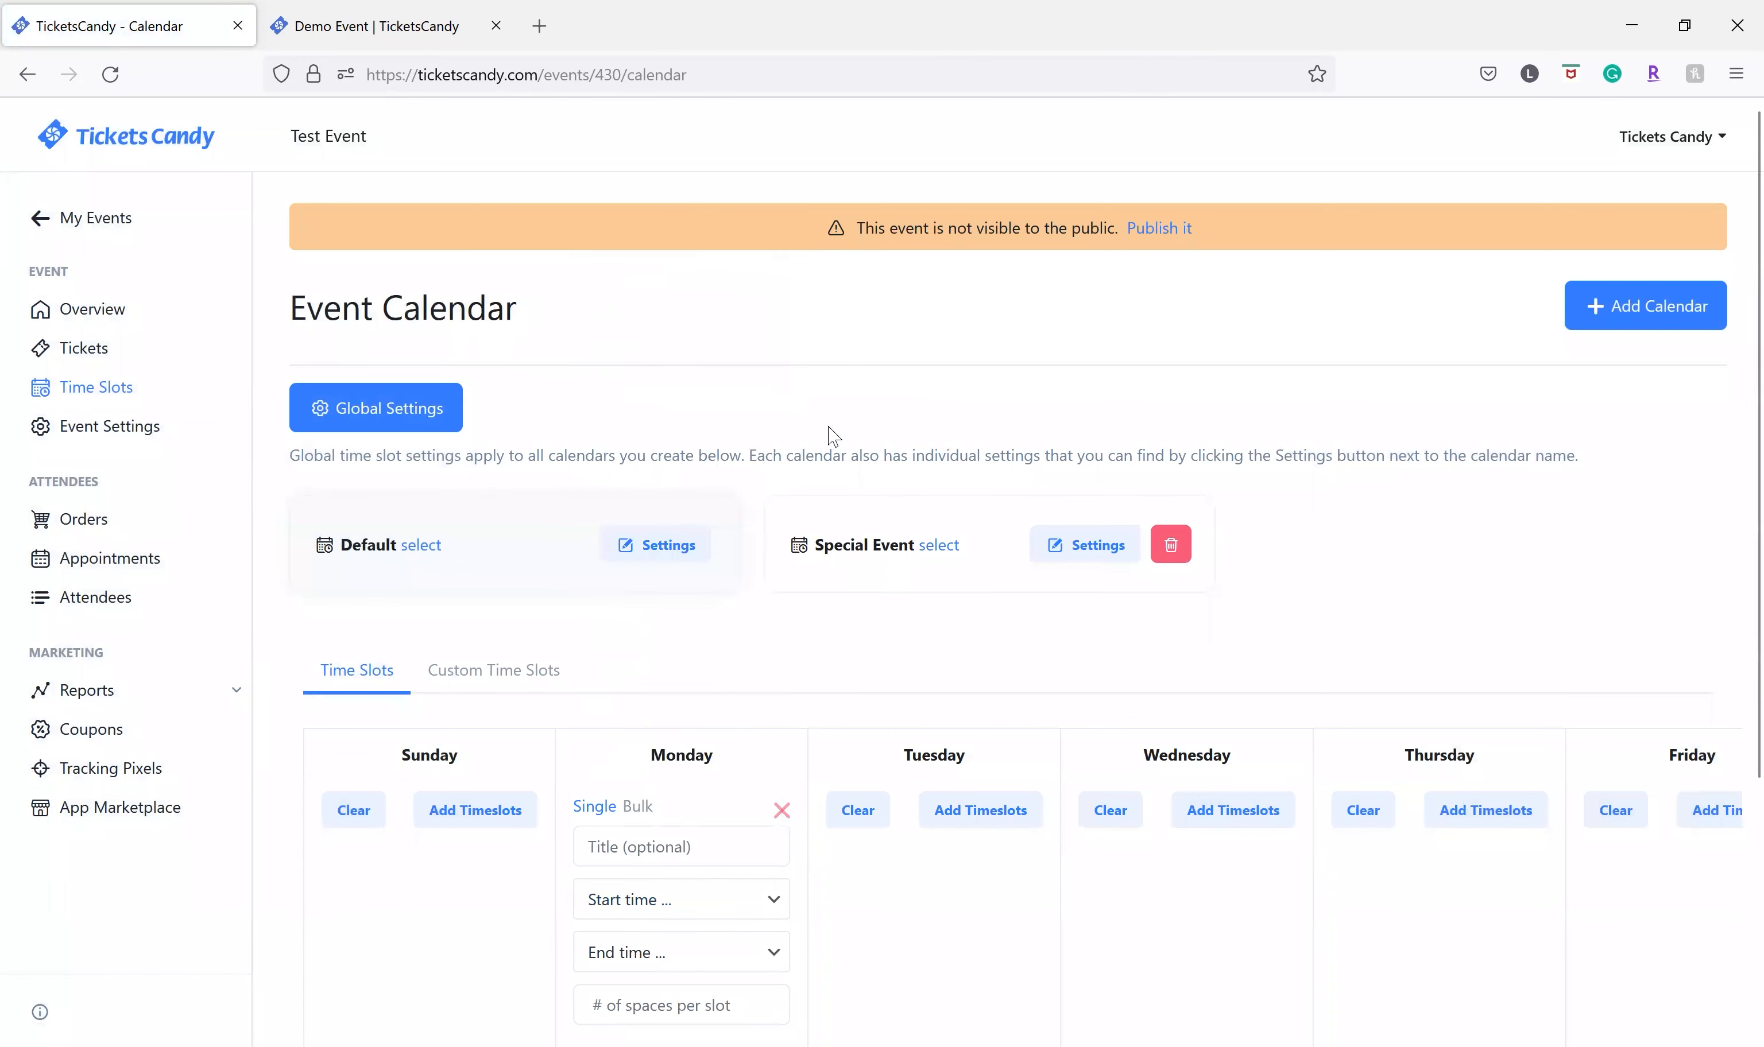
# Set the global time slot interval to every 1 hour and save the settings
pyautogui.click(422, 421)
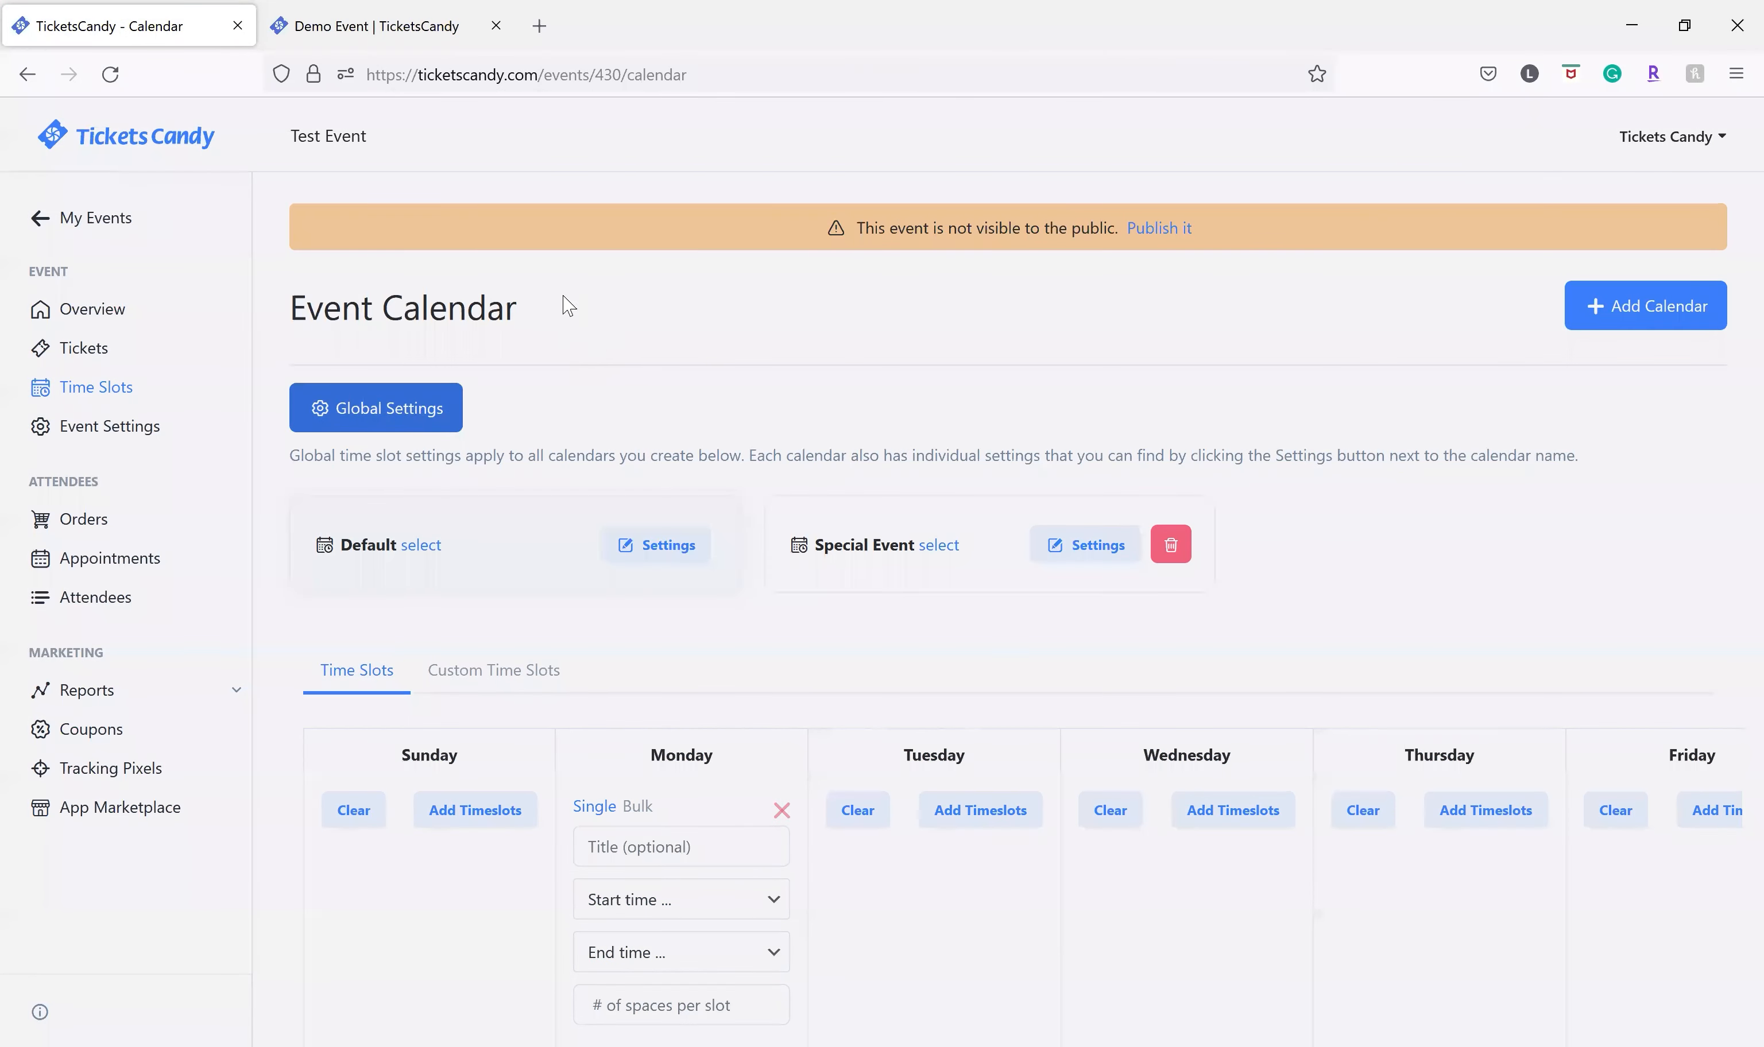
pyautogui.click(594, 290)
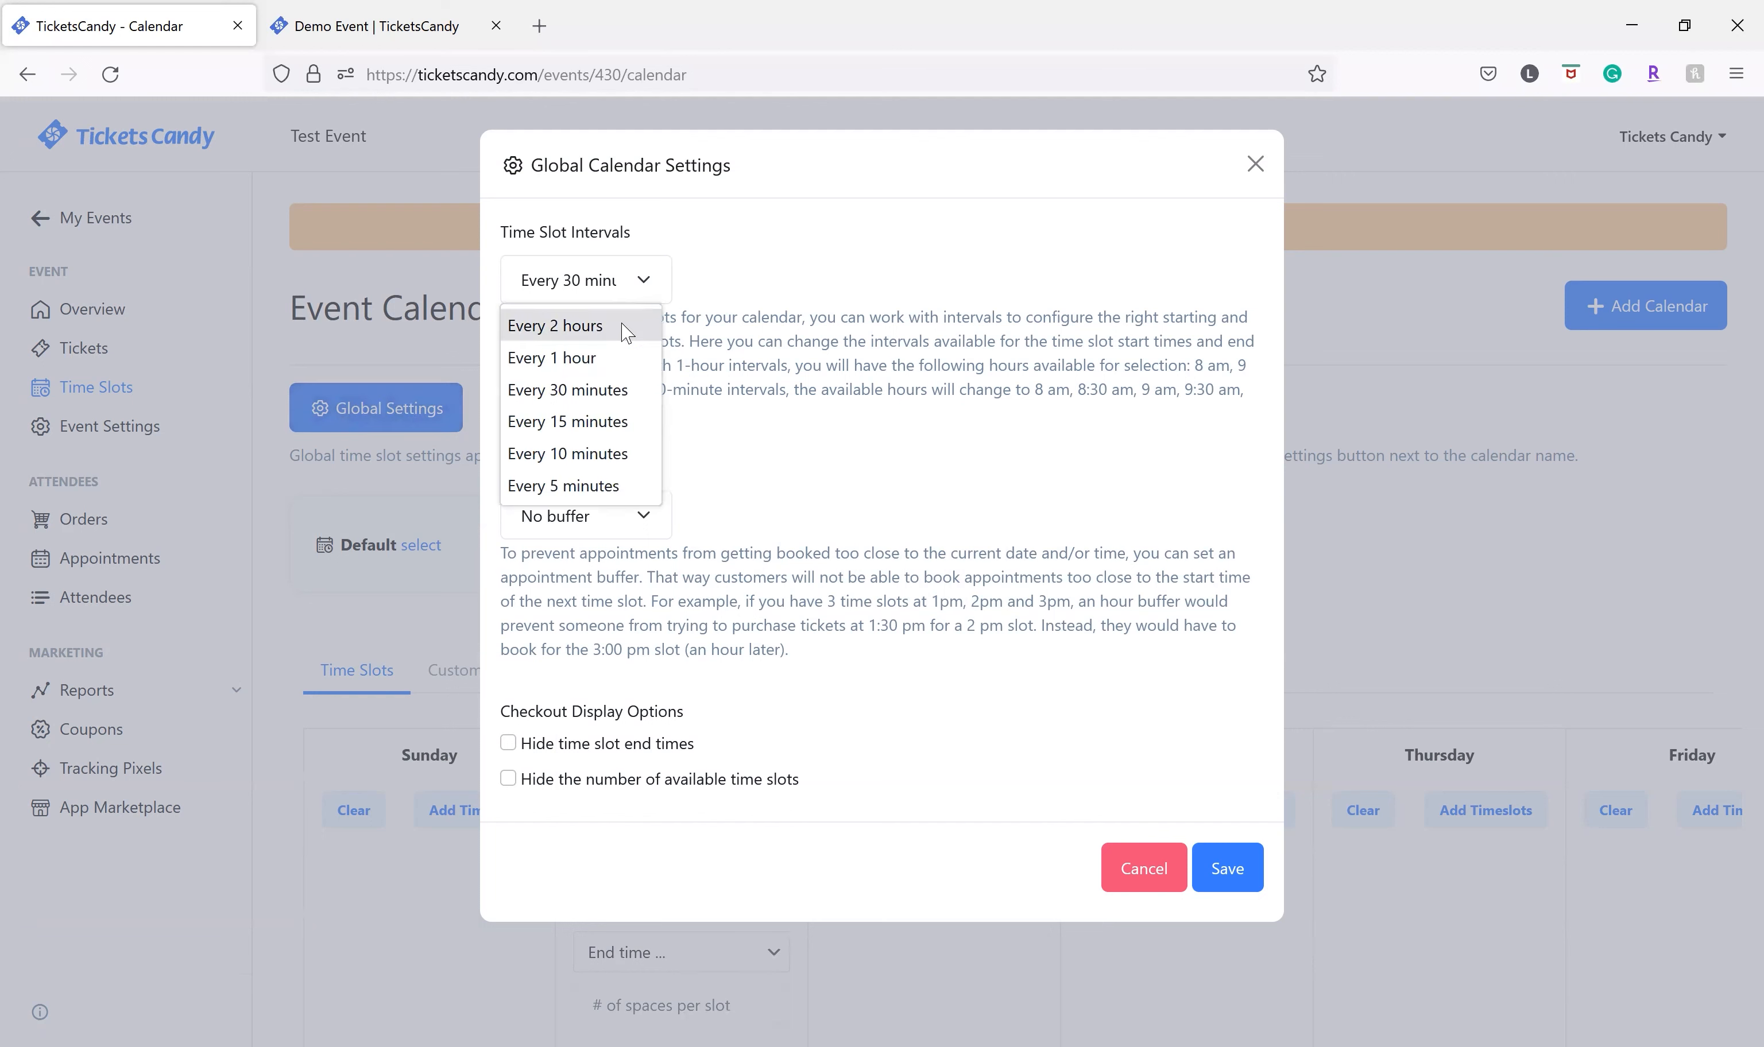
pyautogui.click(600, 357)
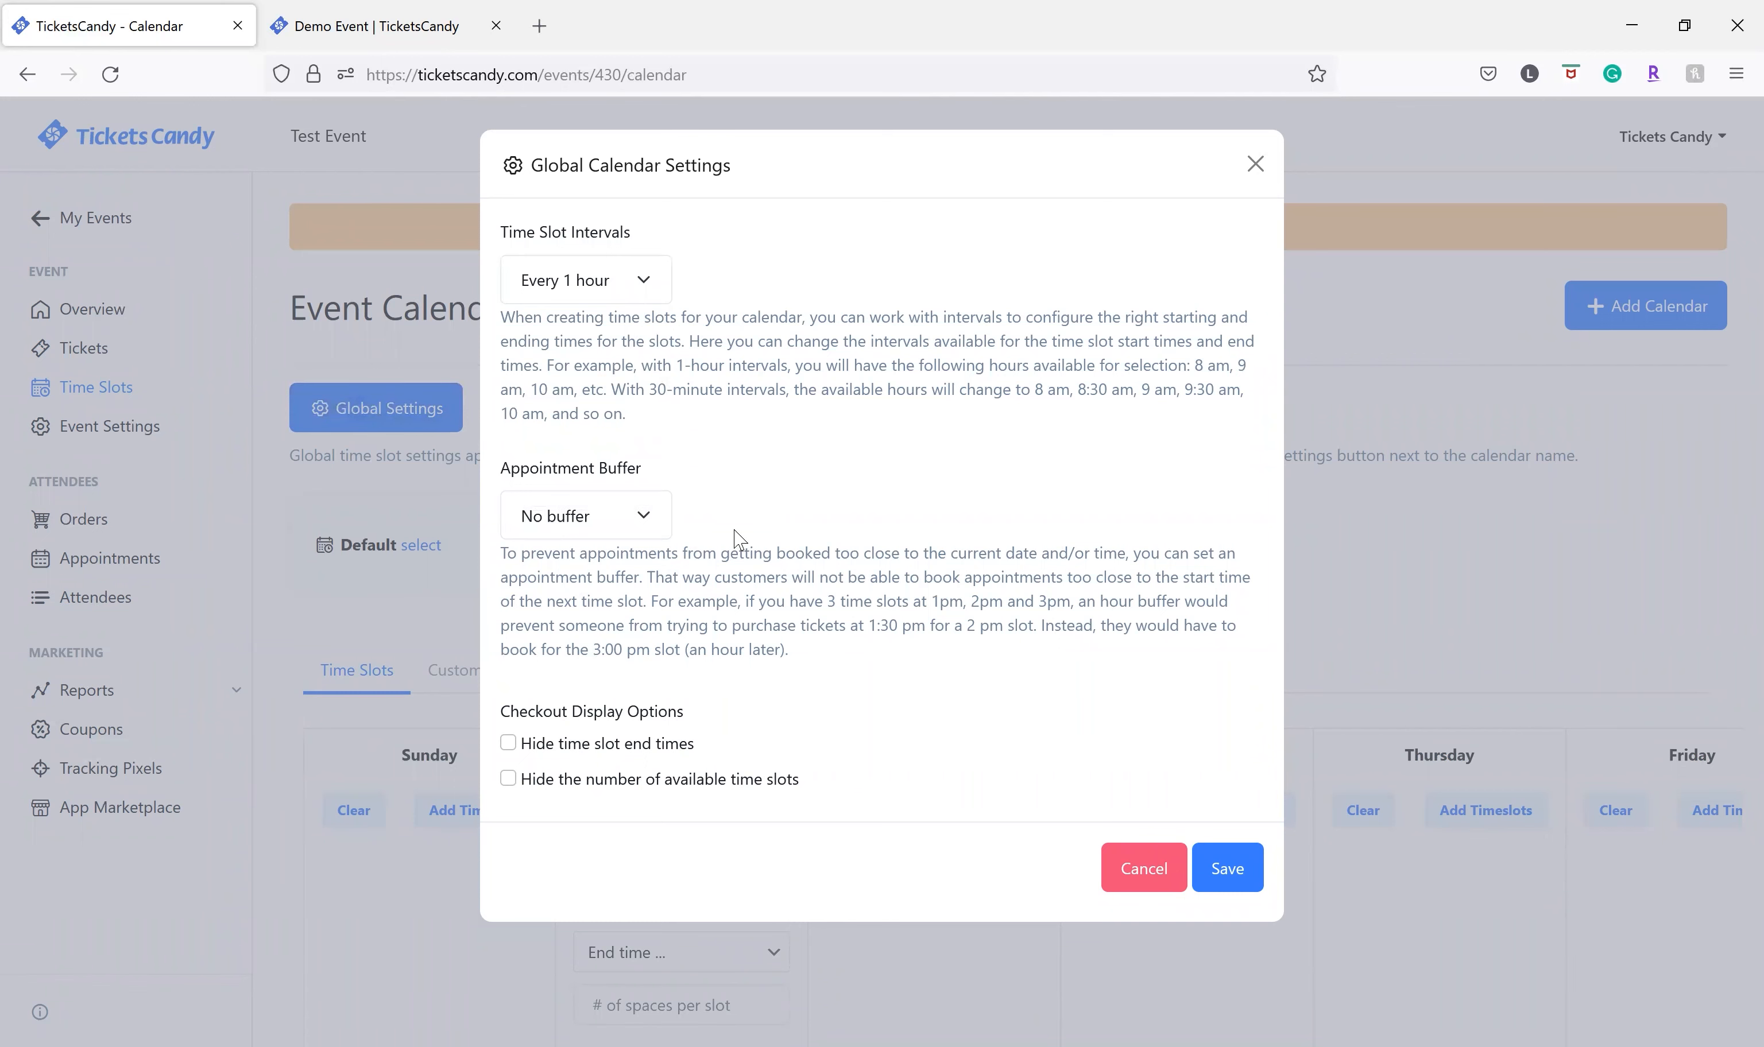
pyautogui.click(1230, 869)
# Set up bulk time slots for Friday in the Default calendar, running from 12:00 am to 10:00 pm
pyautogui.moveTo(1190, 953); pyautogui.dragTo(1365, 955)
pyautogui.click(1503, 808)
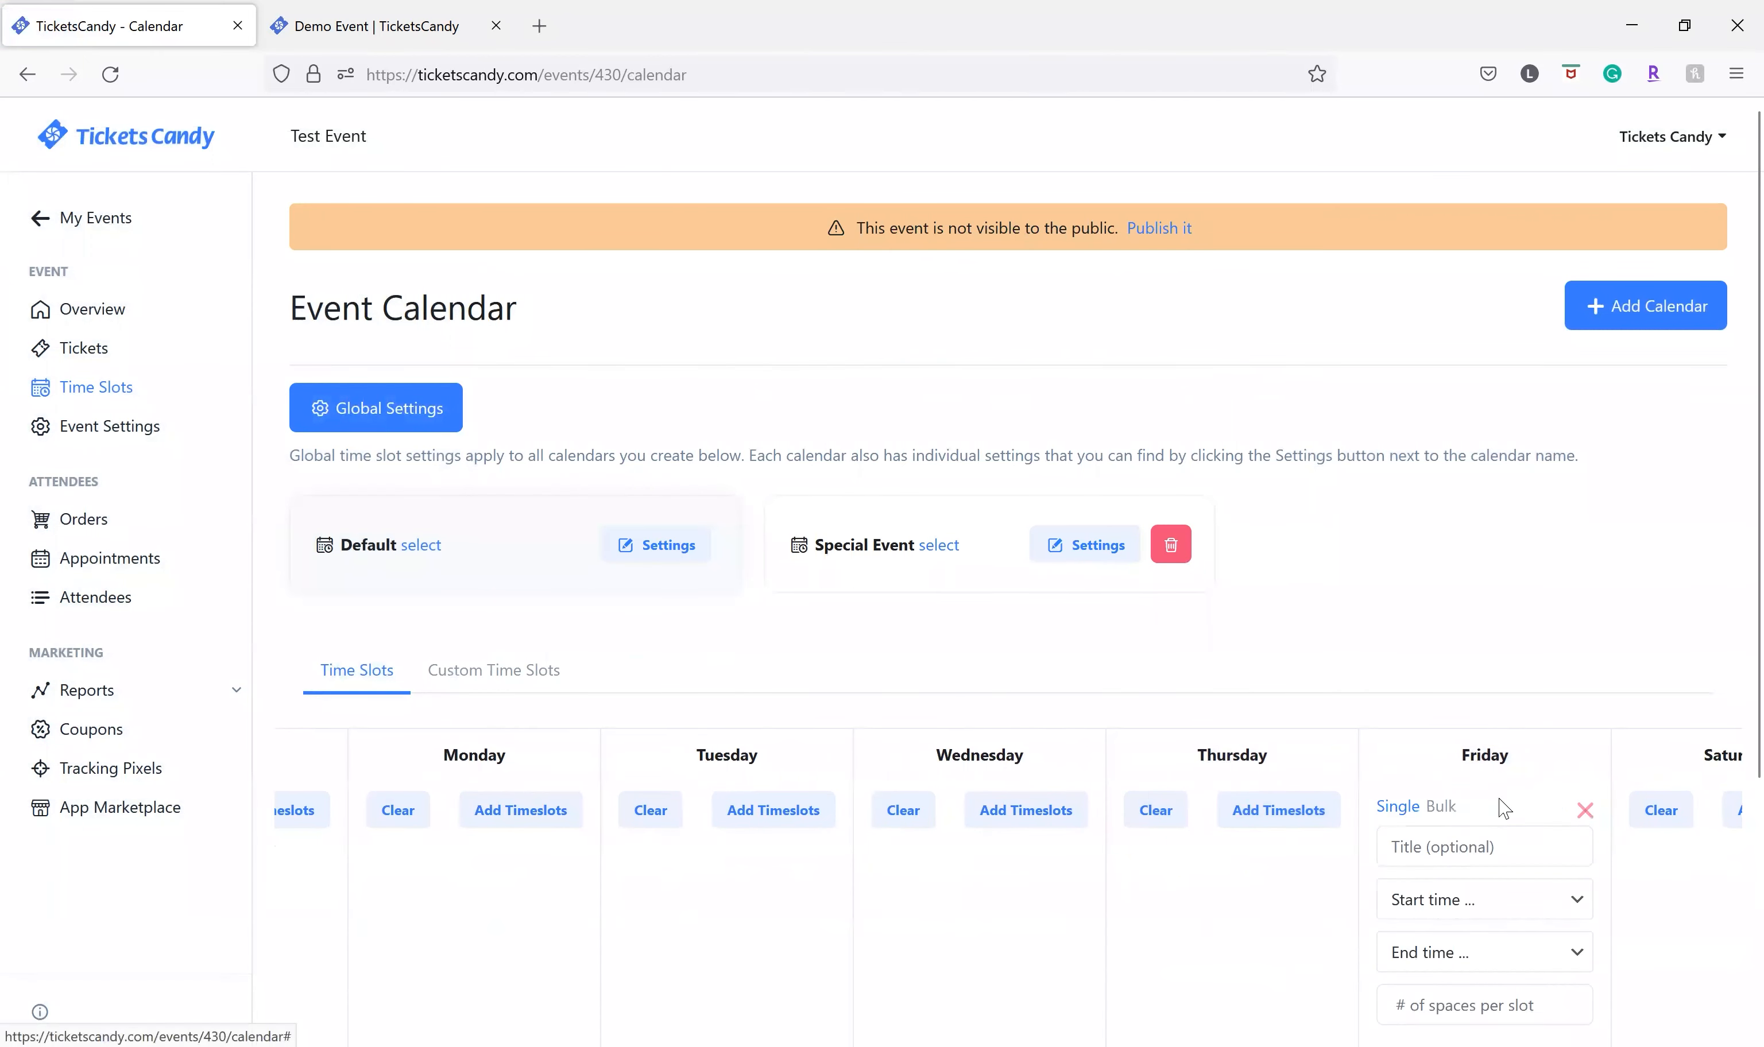
pyautogui.click(1446, 810)
pyautogui.click(1438, 903)
pyautogui.click(1465, 313)
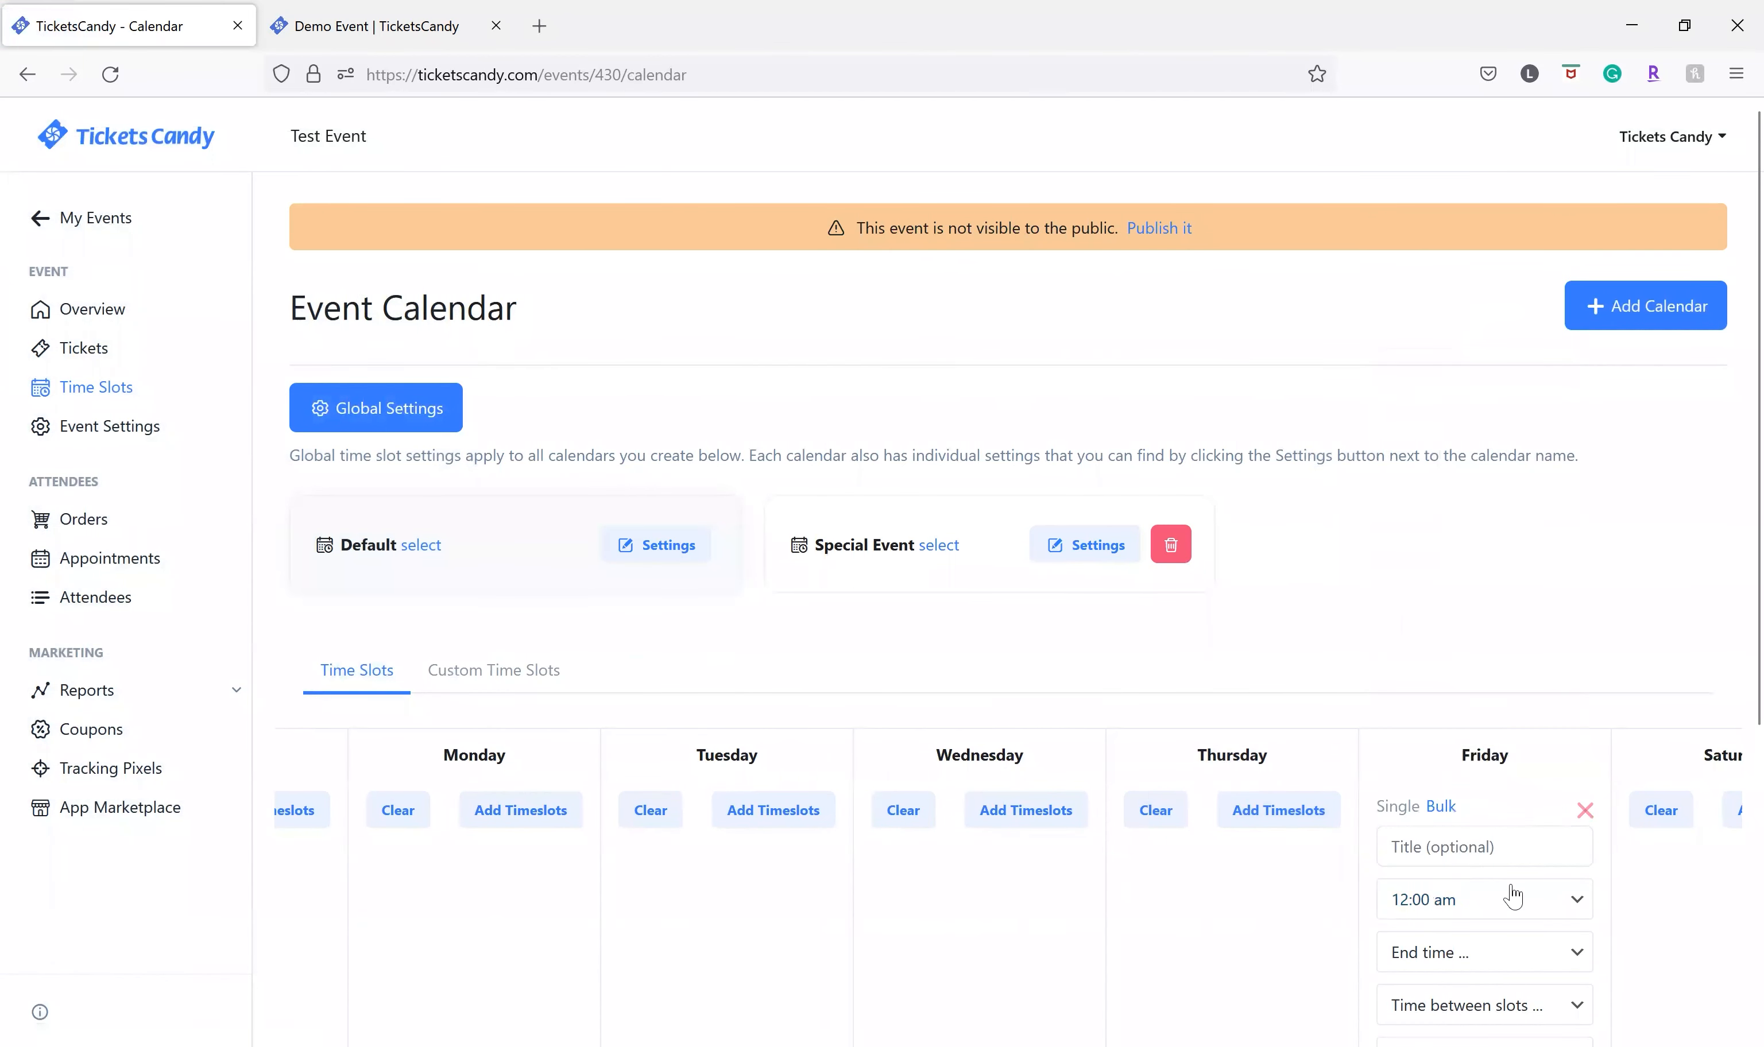
pyautogui.click(1501, 961)
pyautogui.click(1440, 847)
# Set 20 spaces per slot at the every 1 hour option and add the Friday bulk time slots
pyautogui.scroll(-1, 1440, 864)
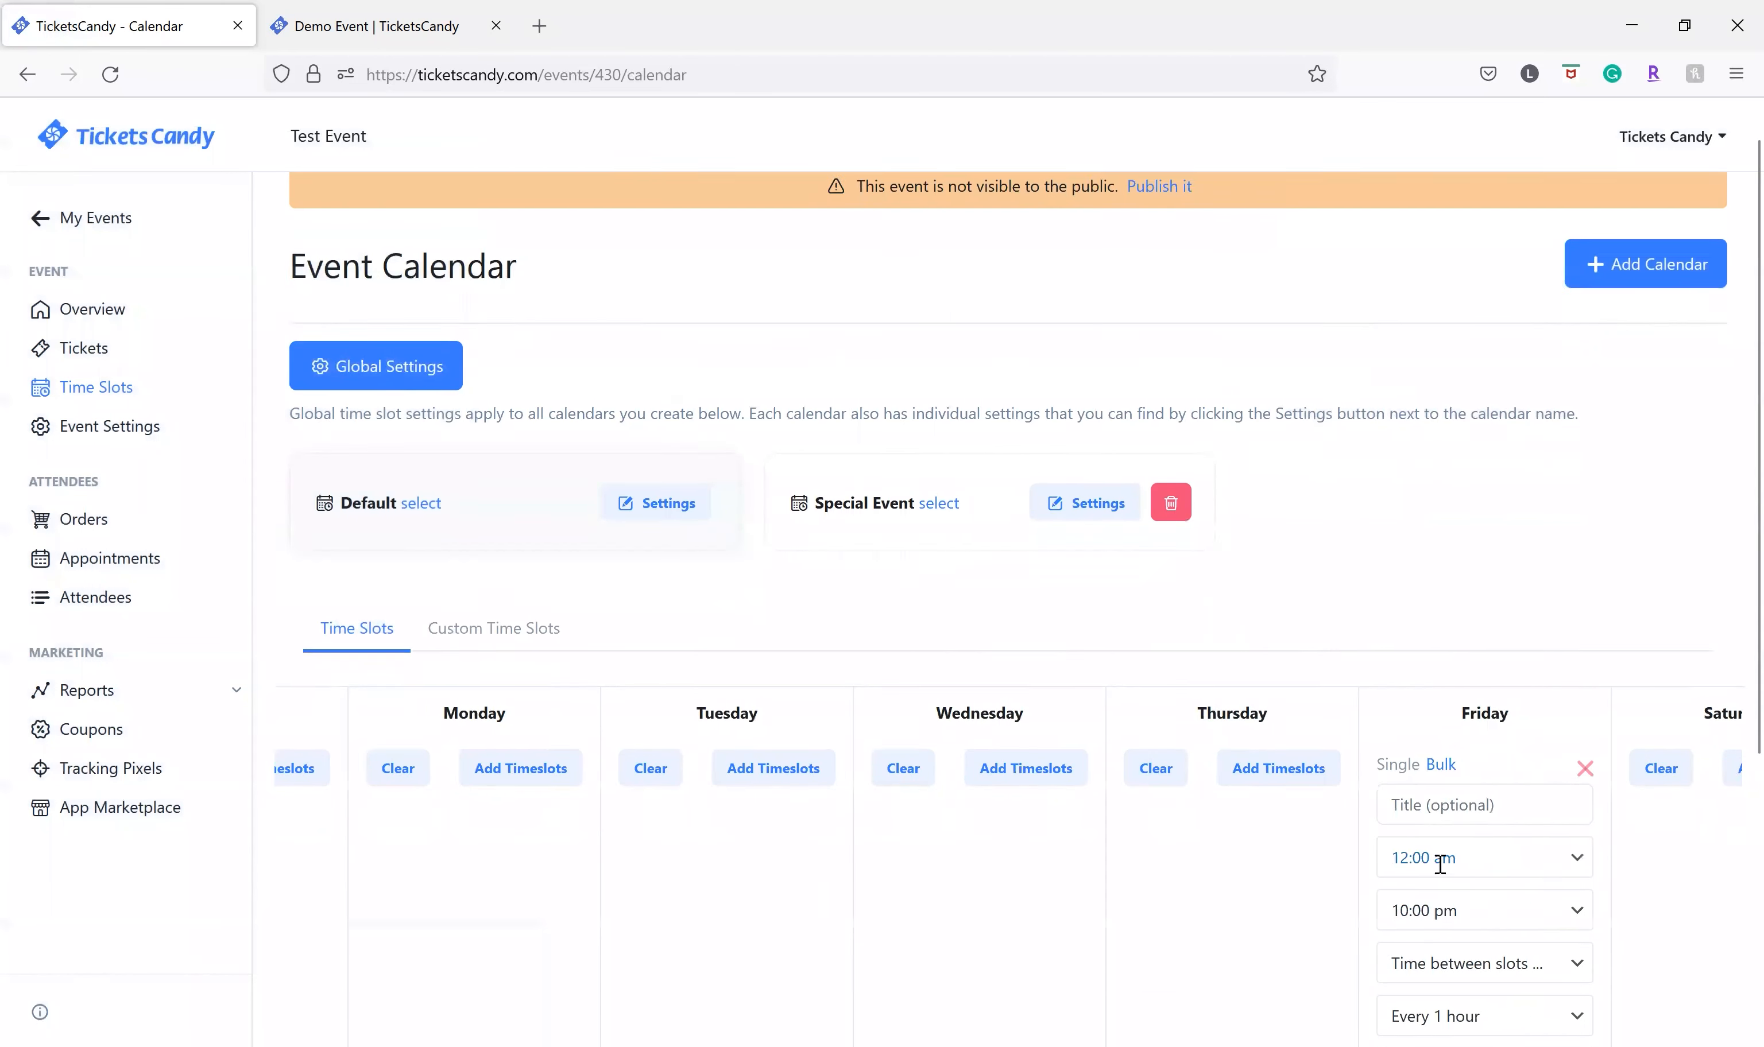
pyautogui.scroll(-3, 1440, 864)
pyautogui.click(1444, 808)
pyautogui.click(1447, 863)
pyautogui.write('20')
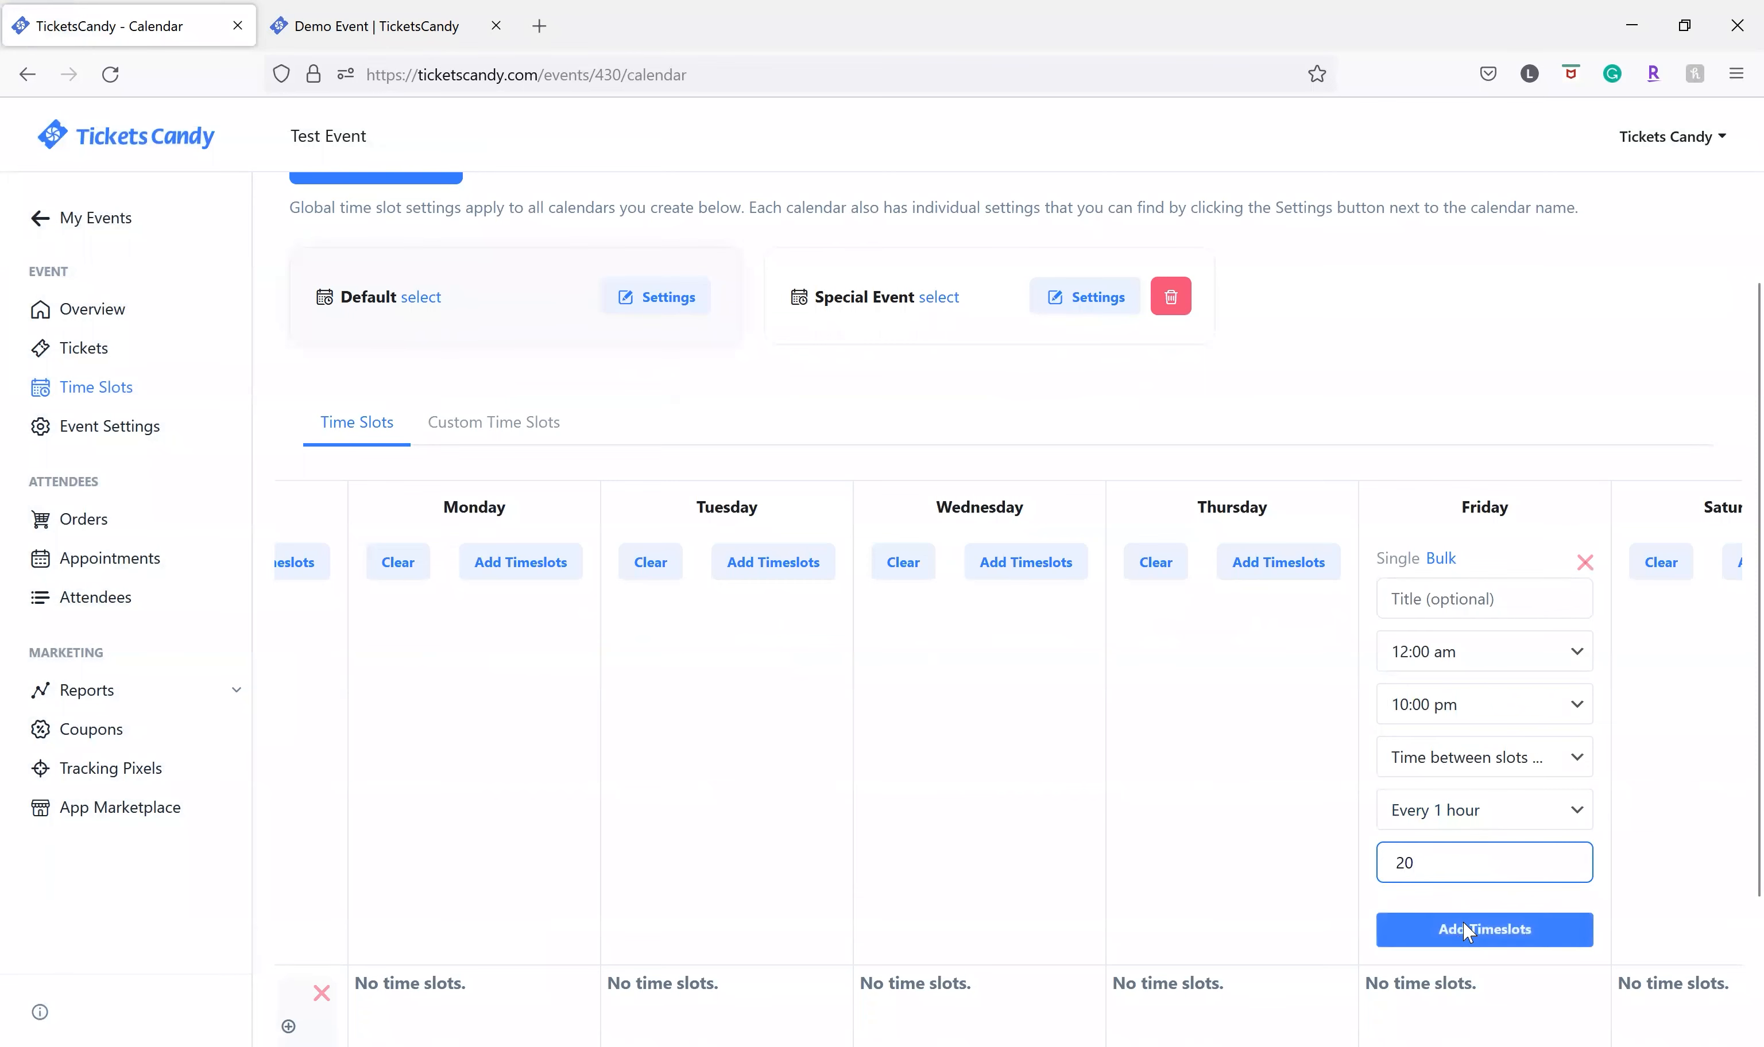
pyautogui.click(1453, 927)
pyautogui.click(979, 610)
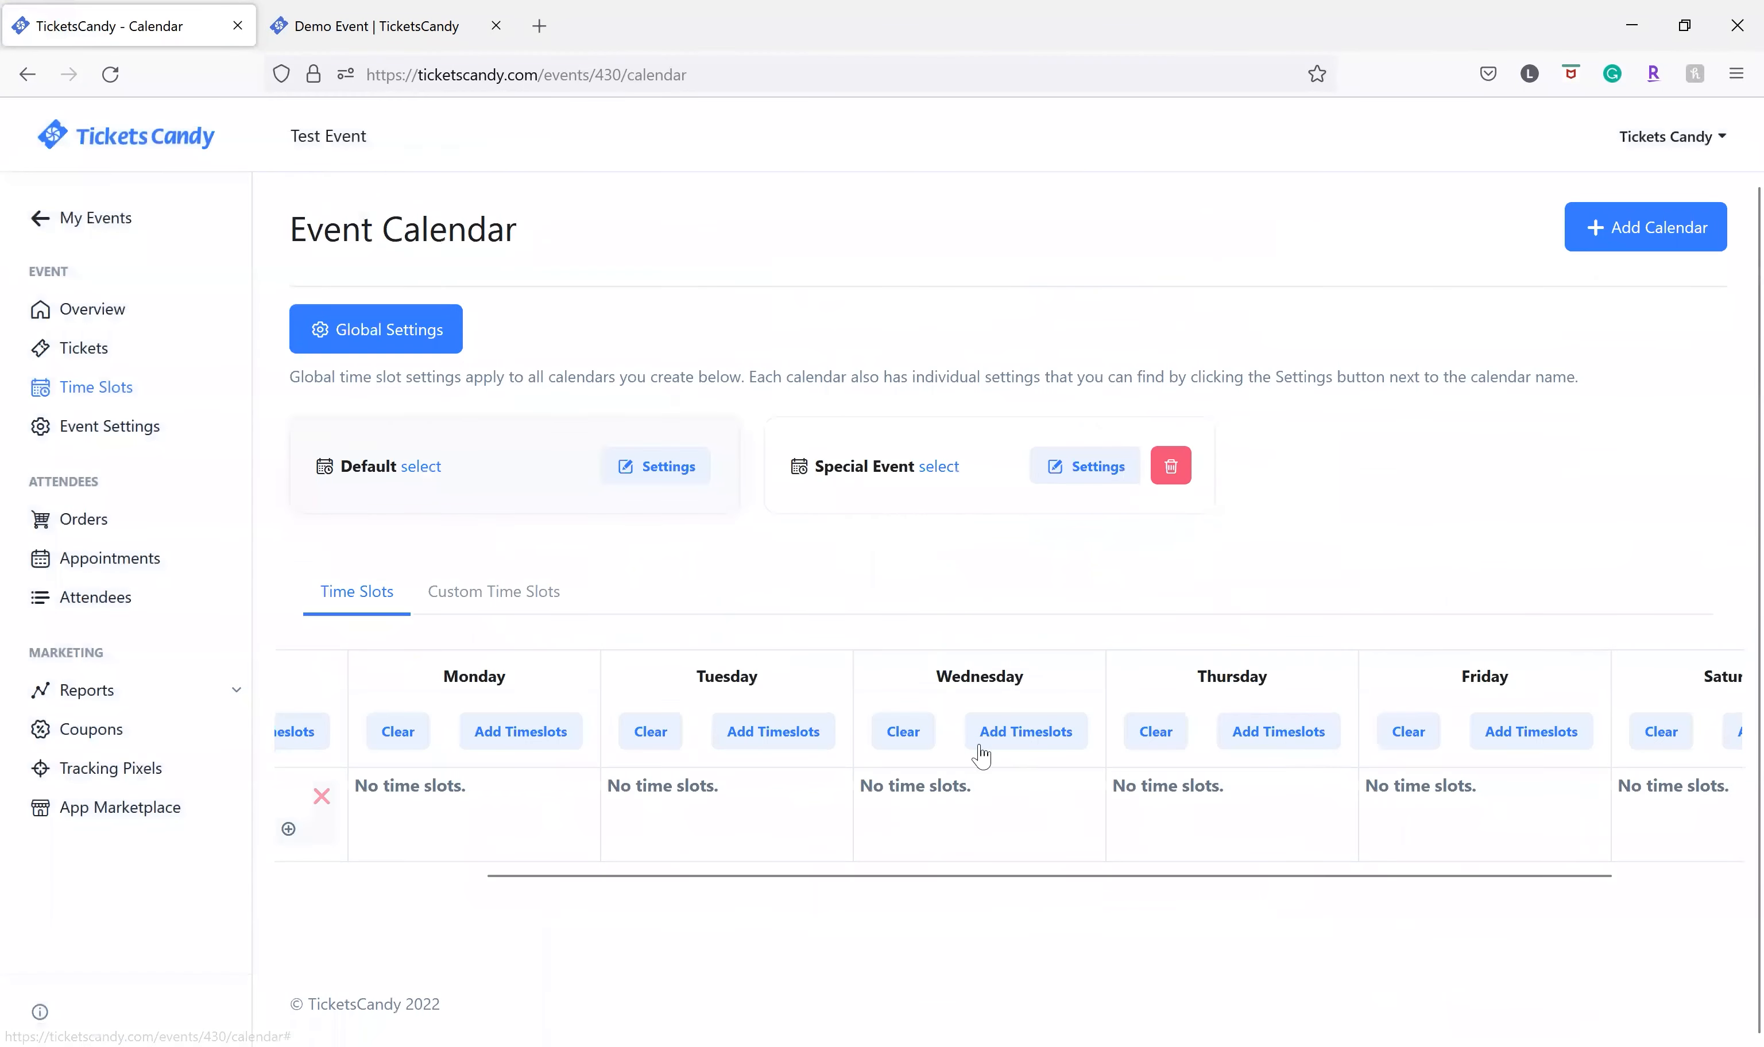
# Open the global calendar settings, and examine the September 23 time slots in the Demo Event checkout for General Admission 2
pyautogui.click(411, 328)
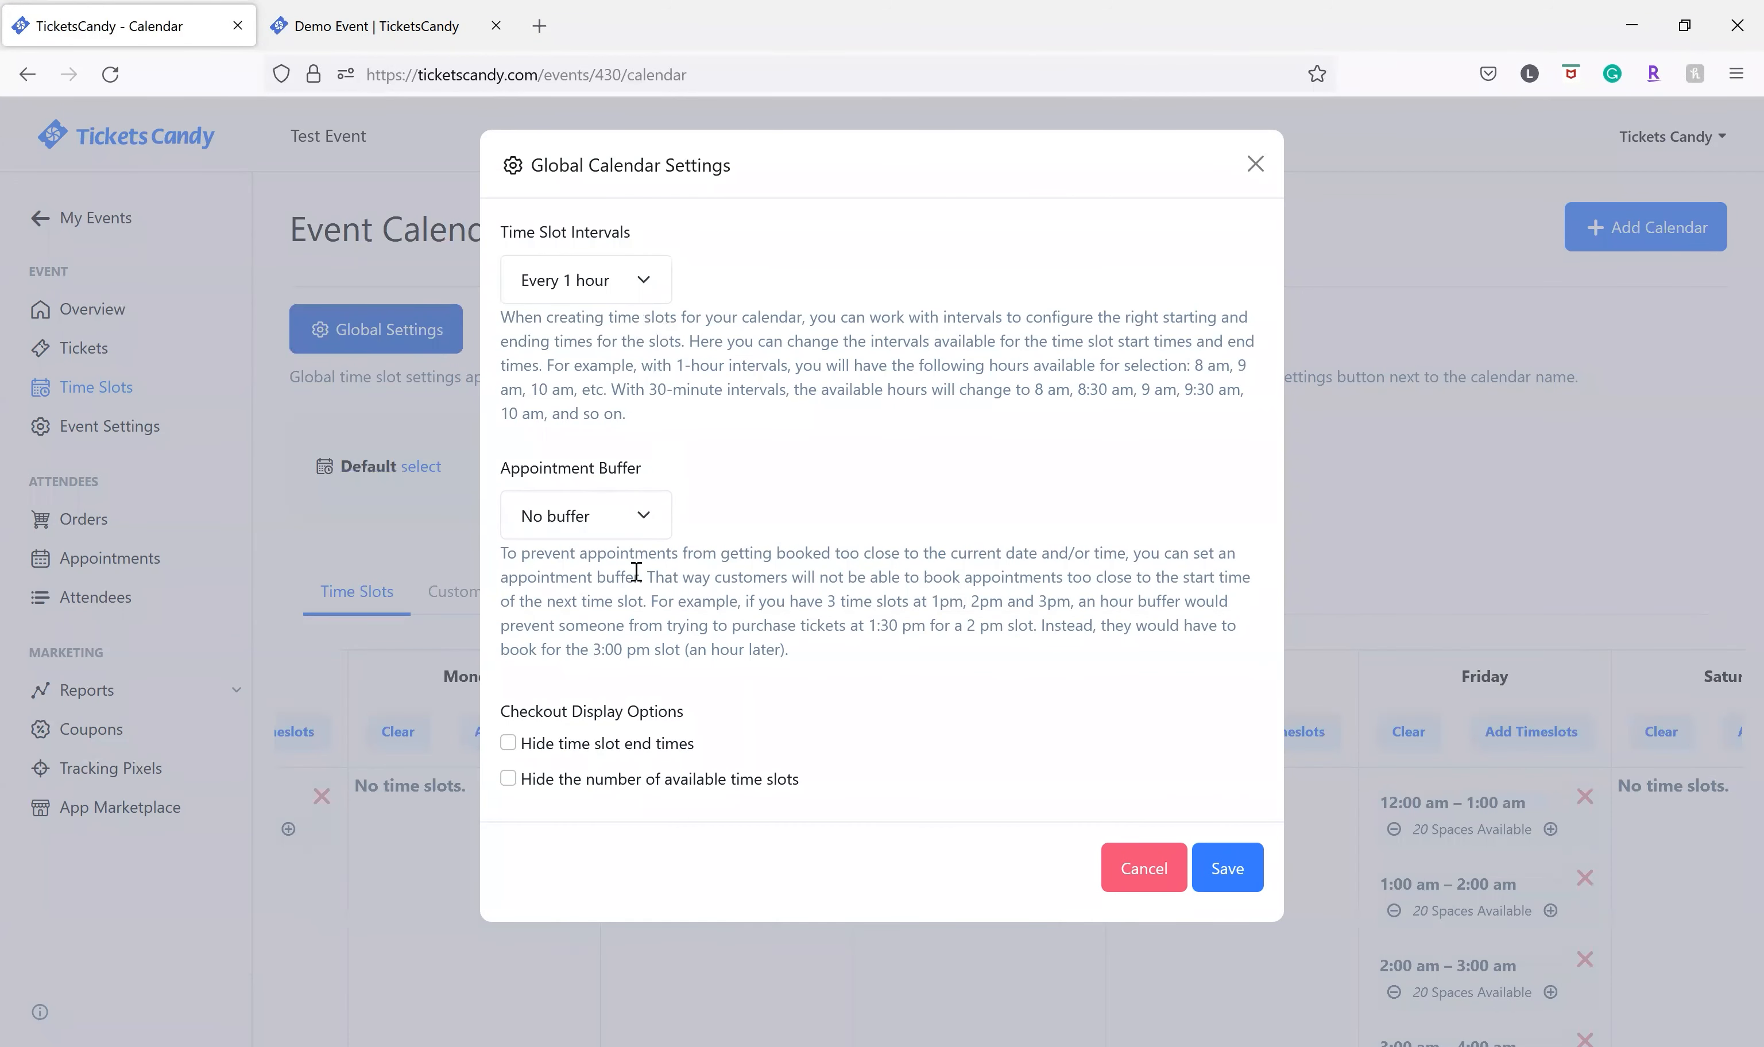
pyautogui.click(392, 22)
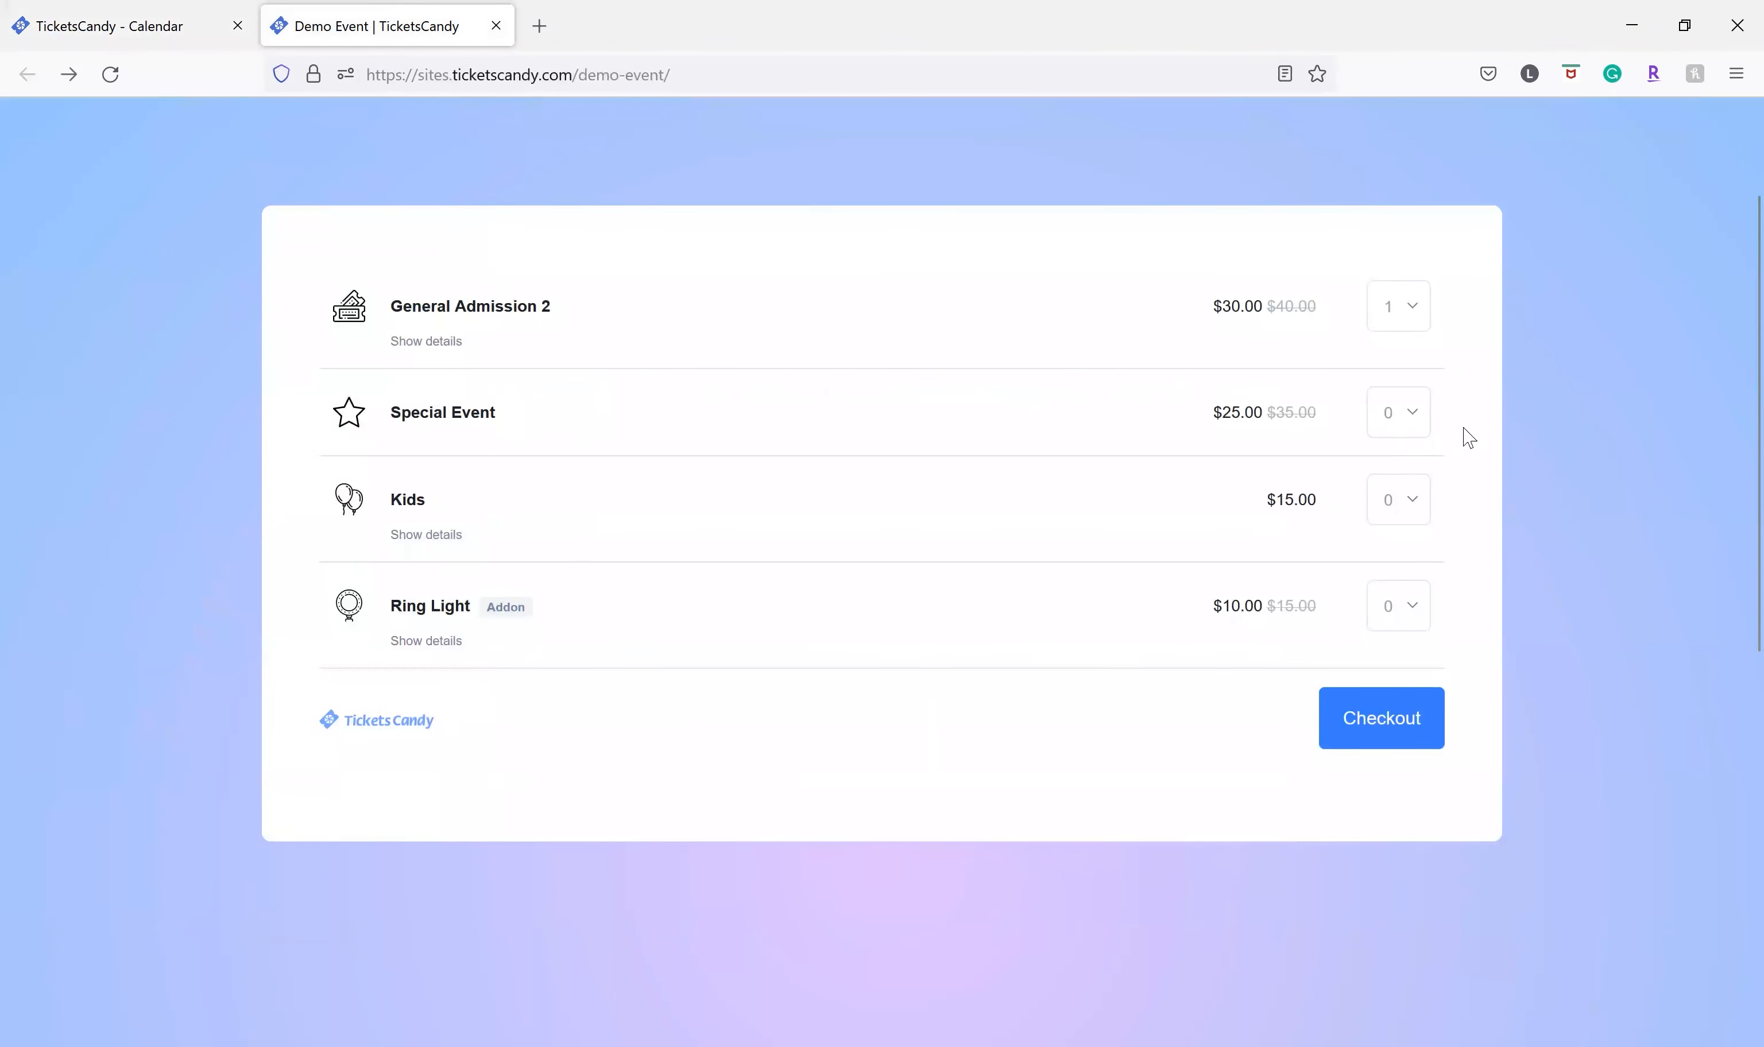
pyautogui.click(1435, 730)
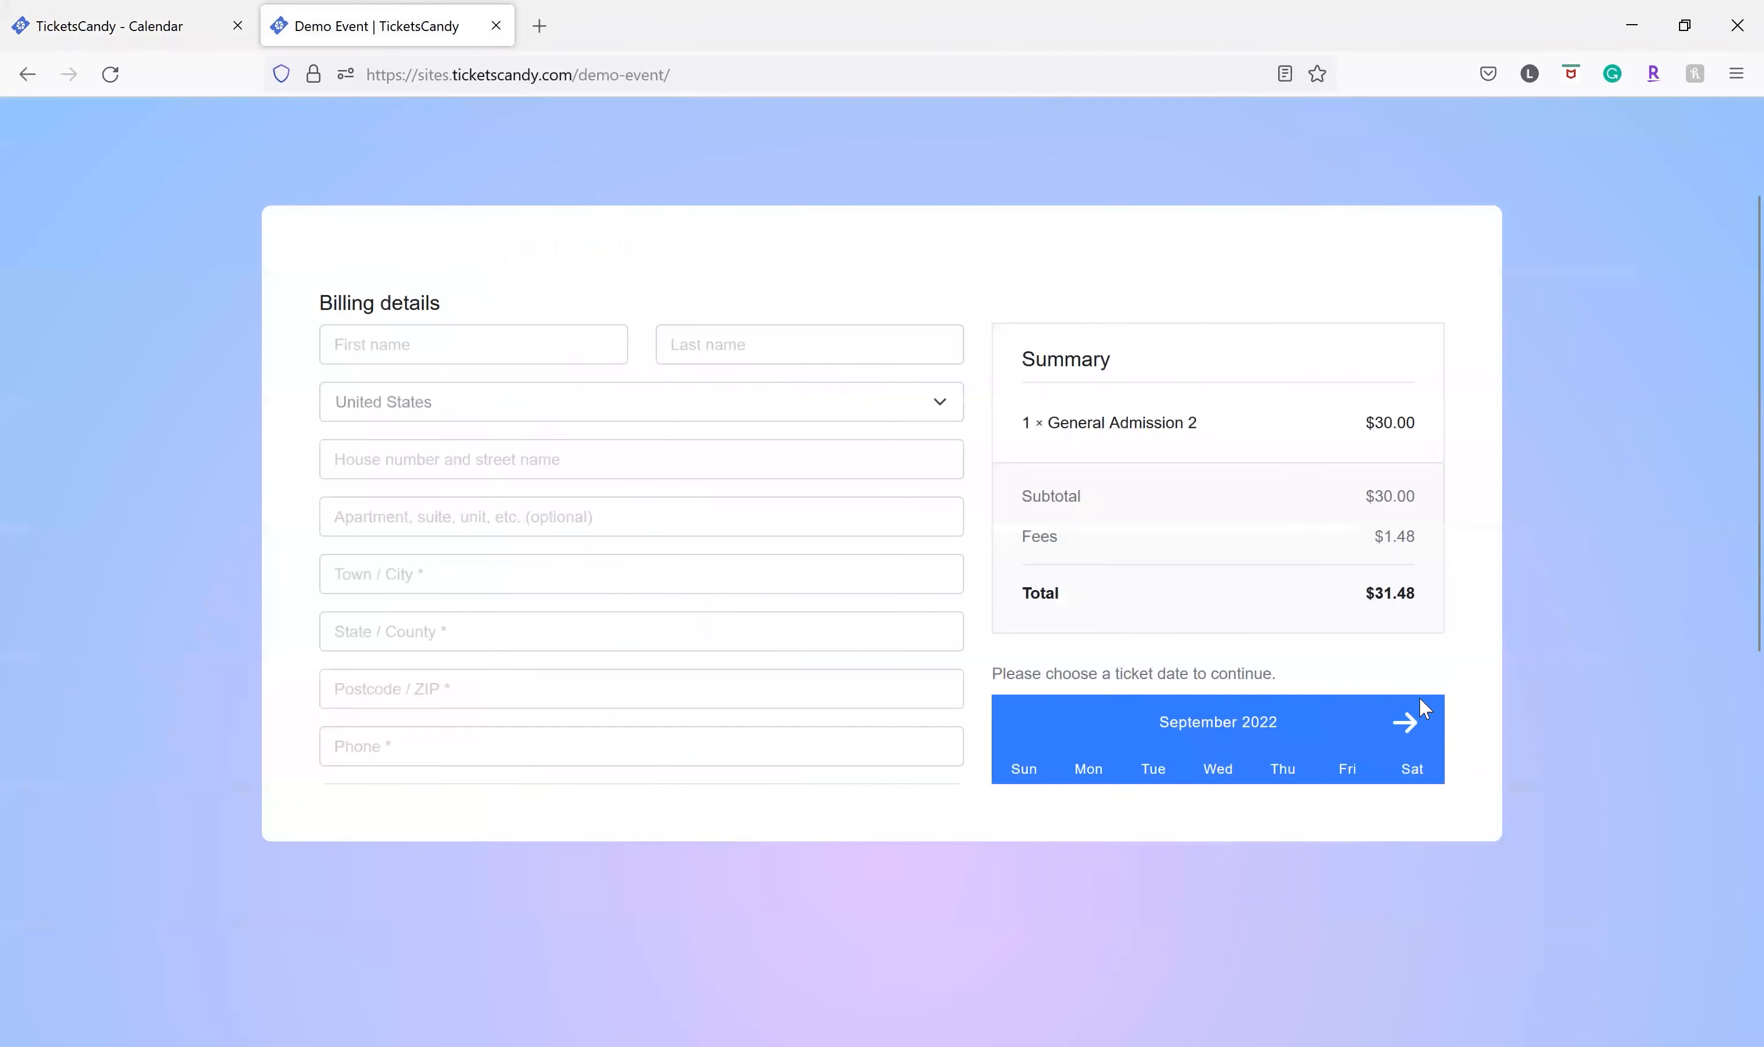
pyautogui.scroll(-3, 1325, 826)
pyautogui.click(1348, 759)
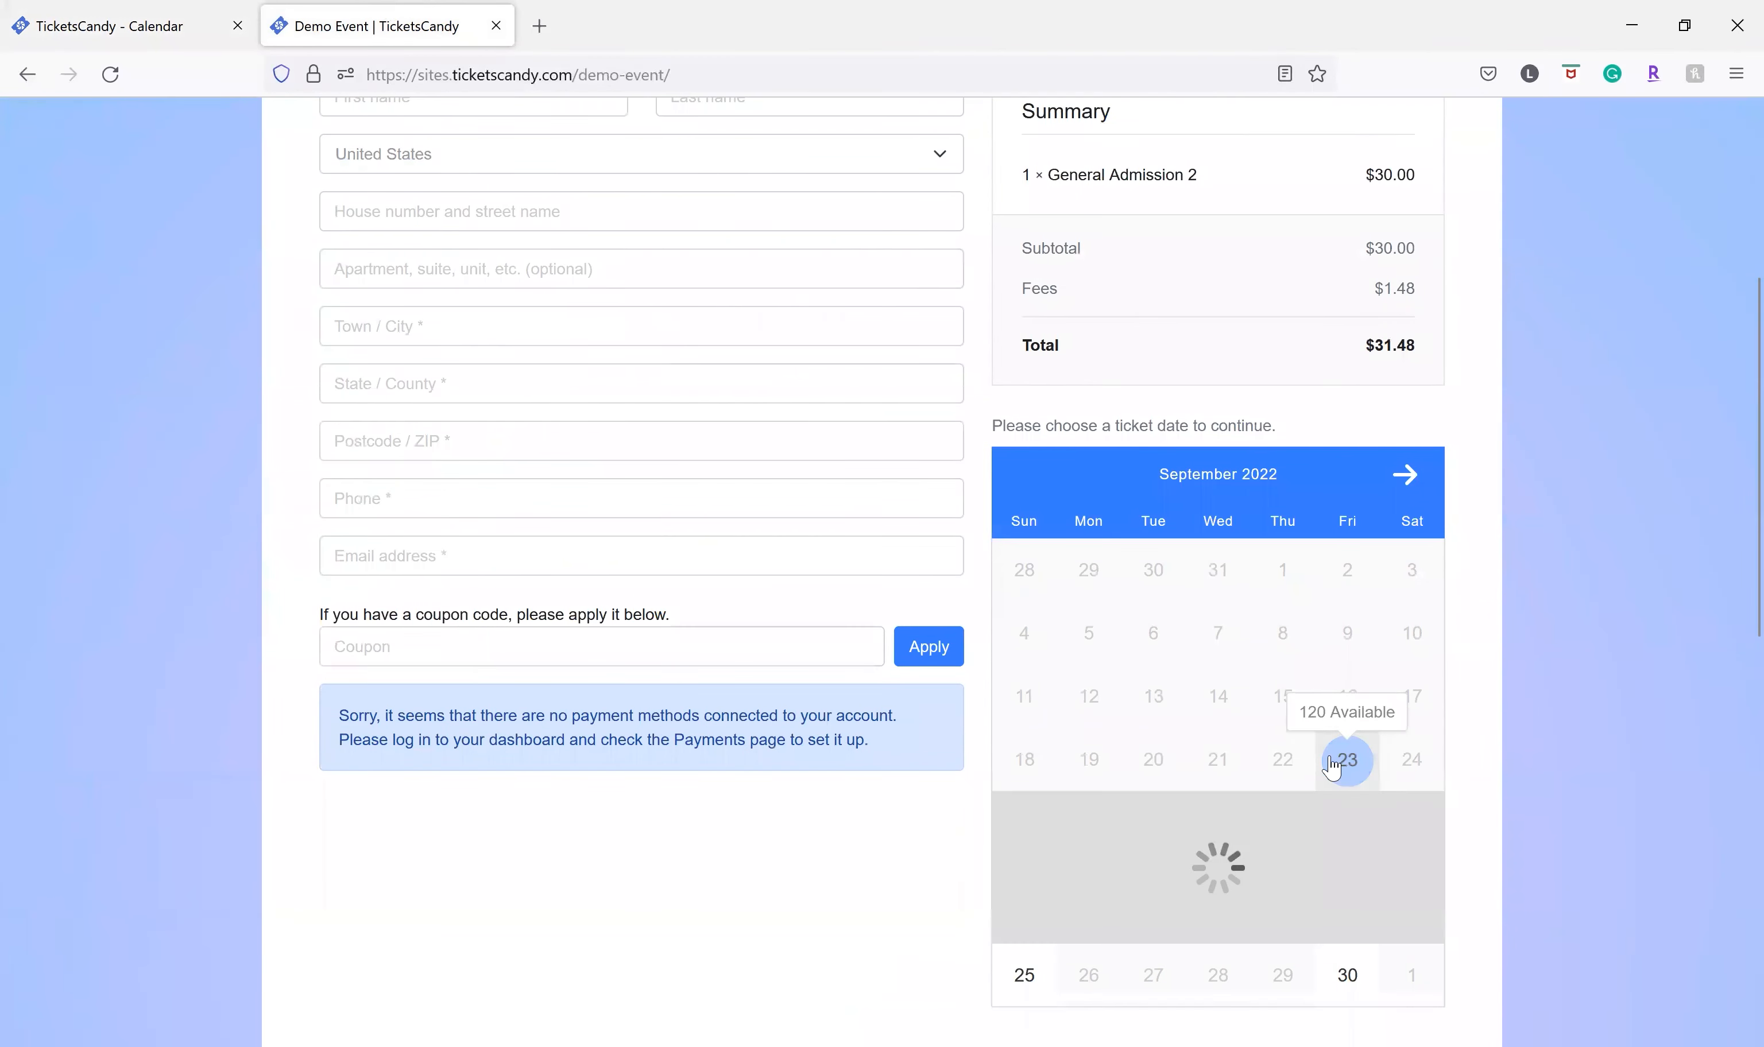
pyautogui.scroll(-8, 1297, 773)
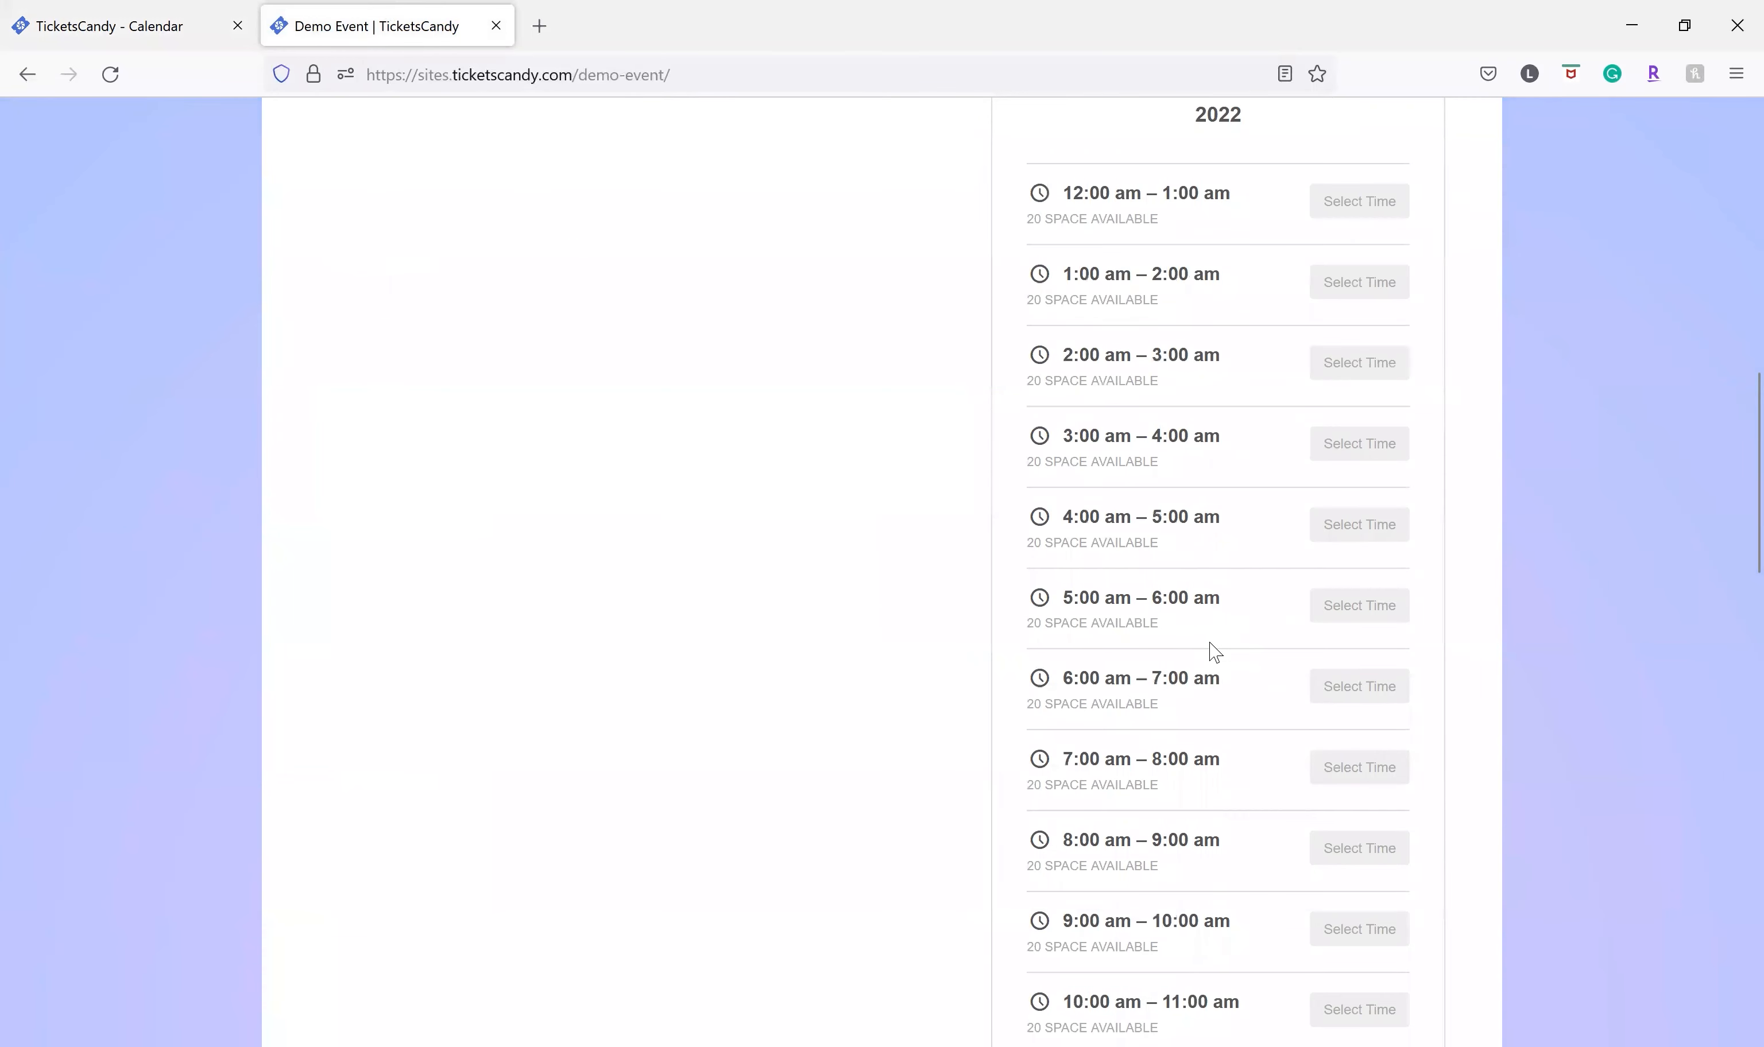
pyautogui.scroll(-7, 1210, 647)
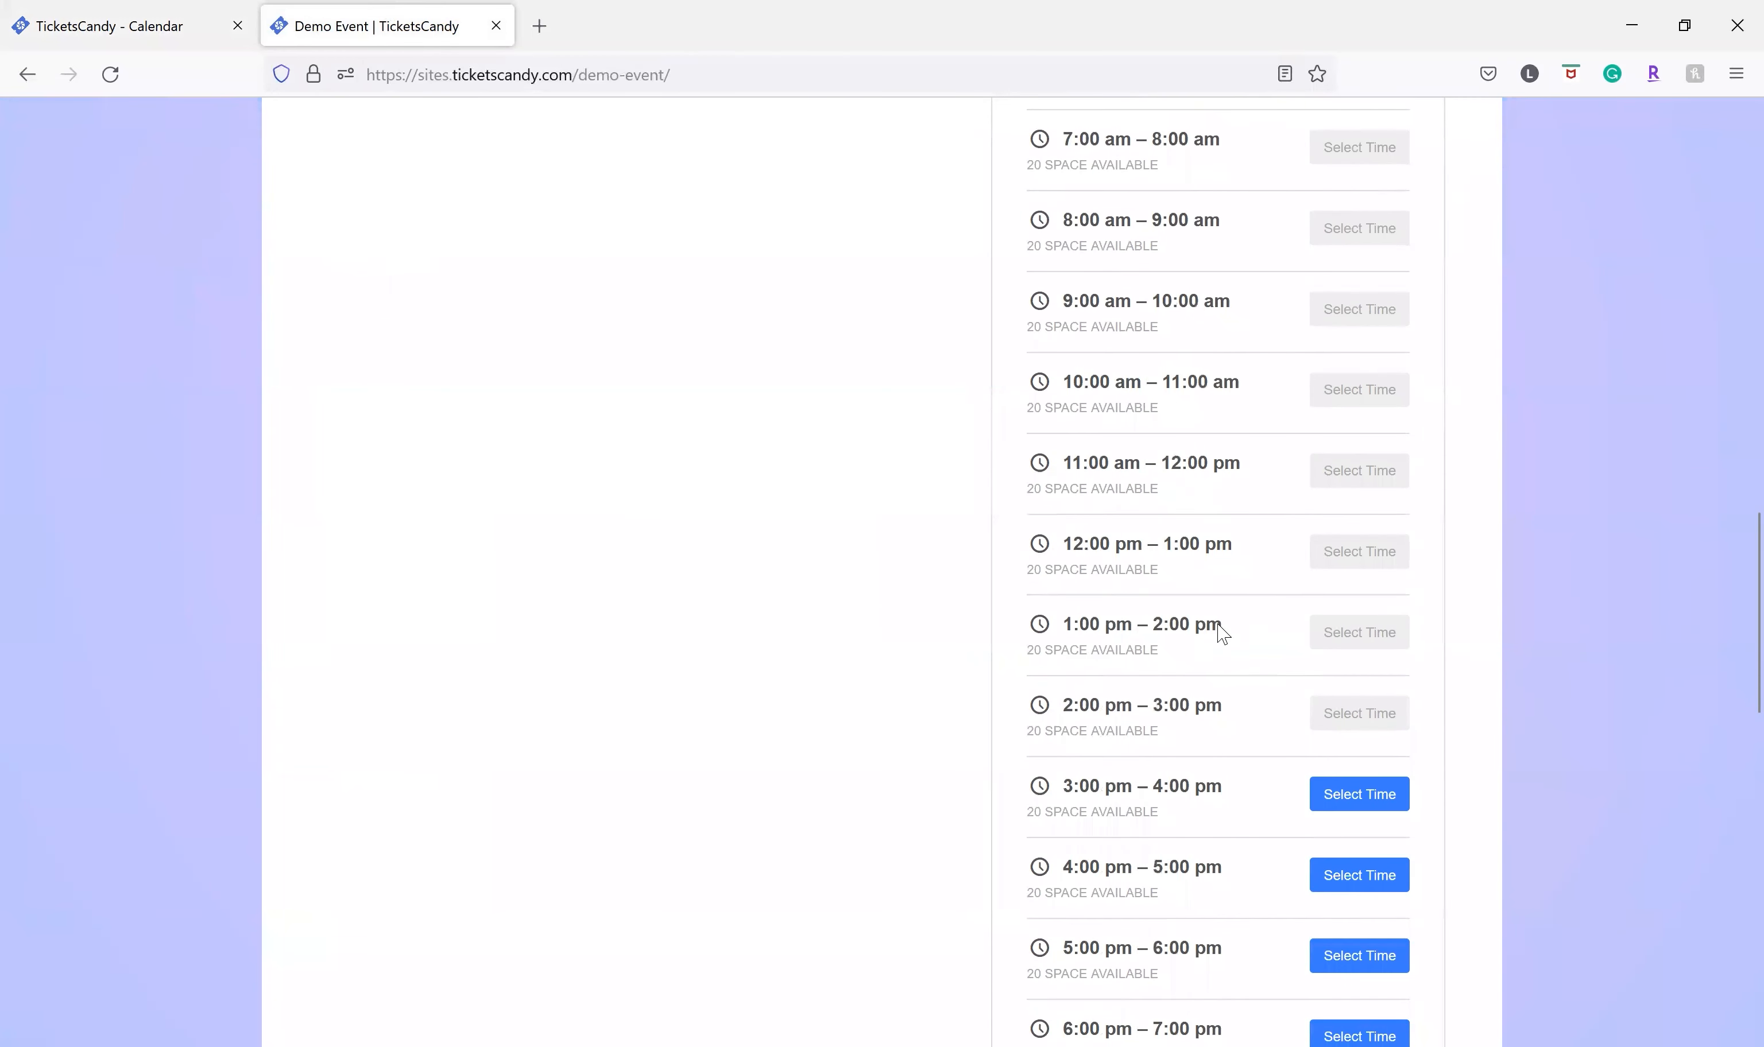
pyautogui.scroll(-2, 1222, 633)
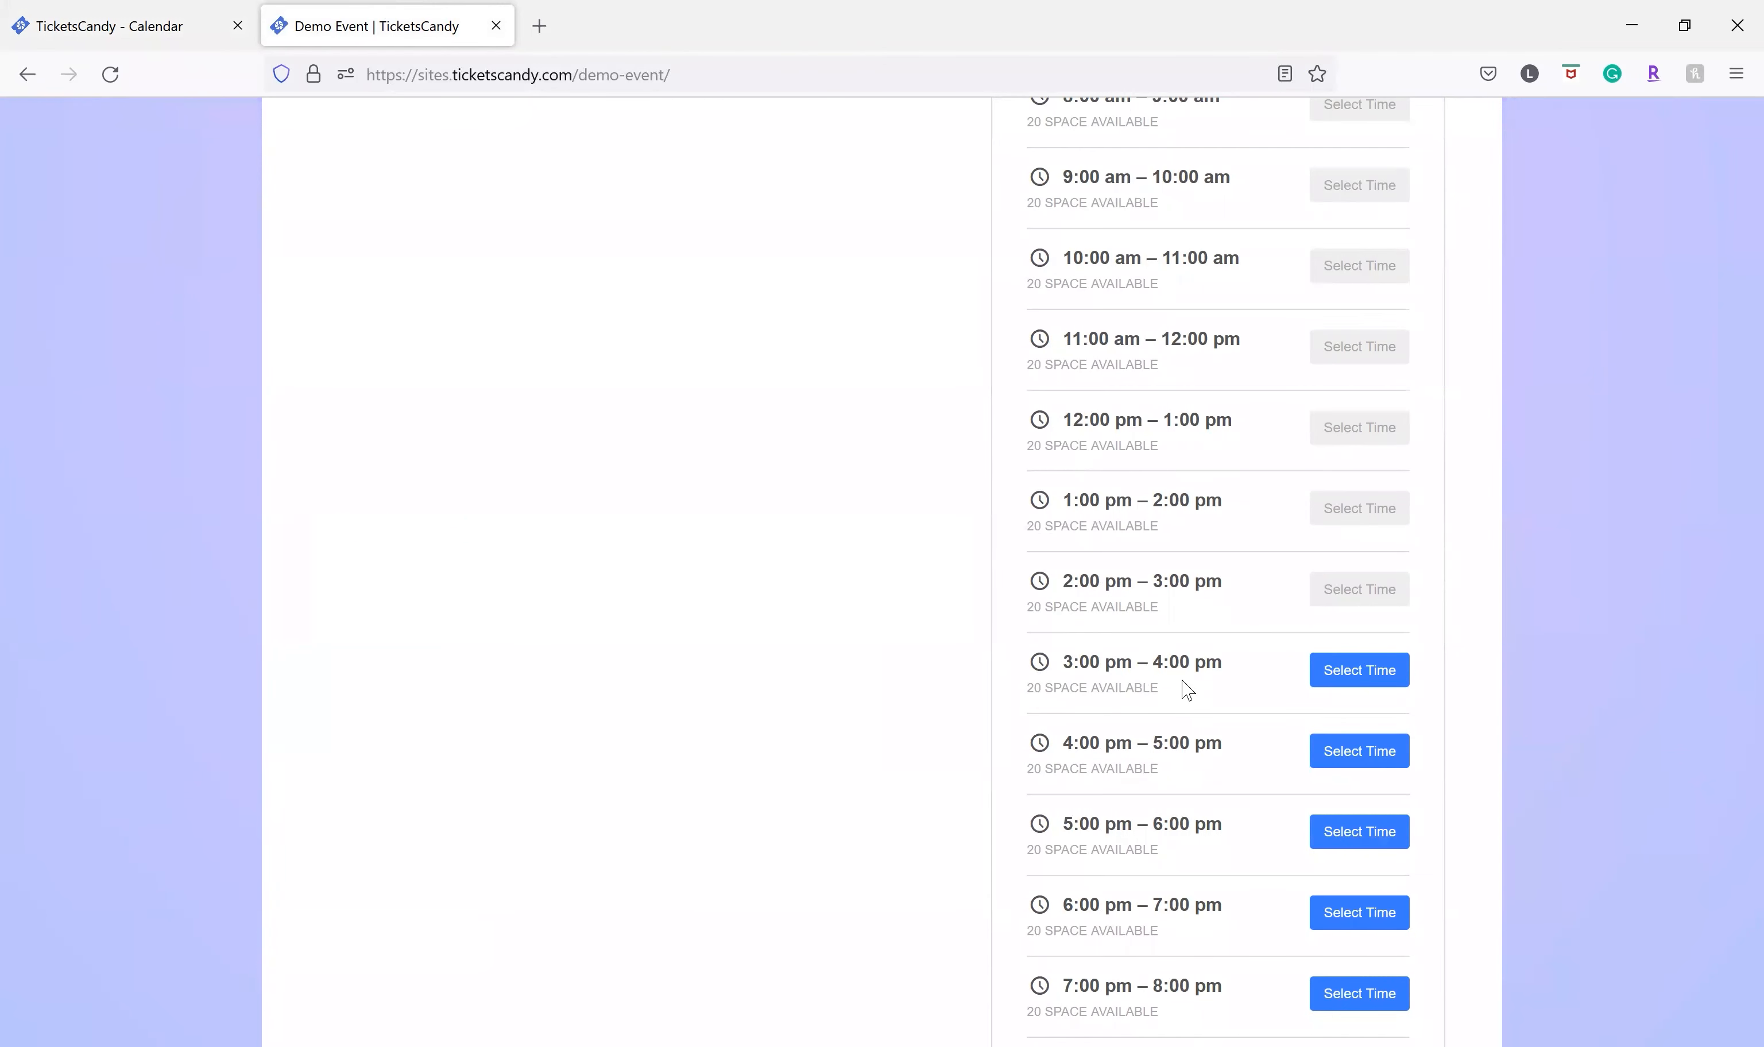
# Return to the global calendar settings, choose an appointment buffer in place of No buffer, and save
pyautogui.click(63, 12)
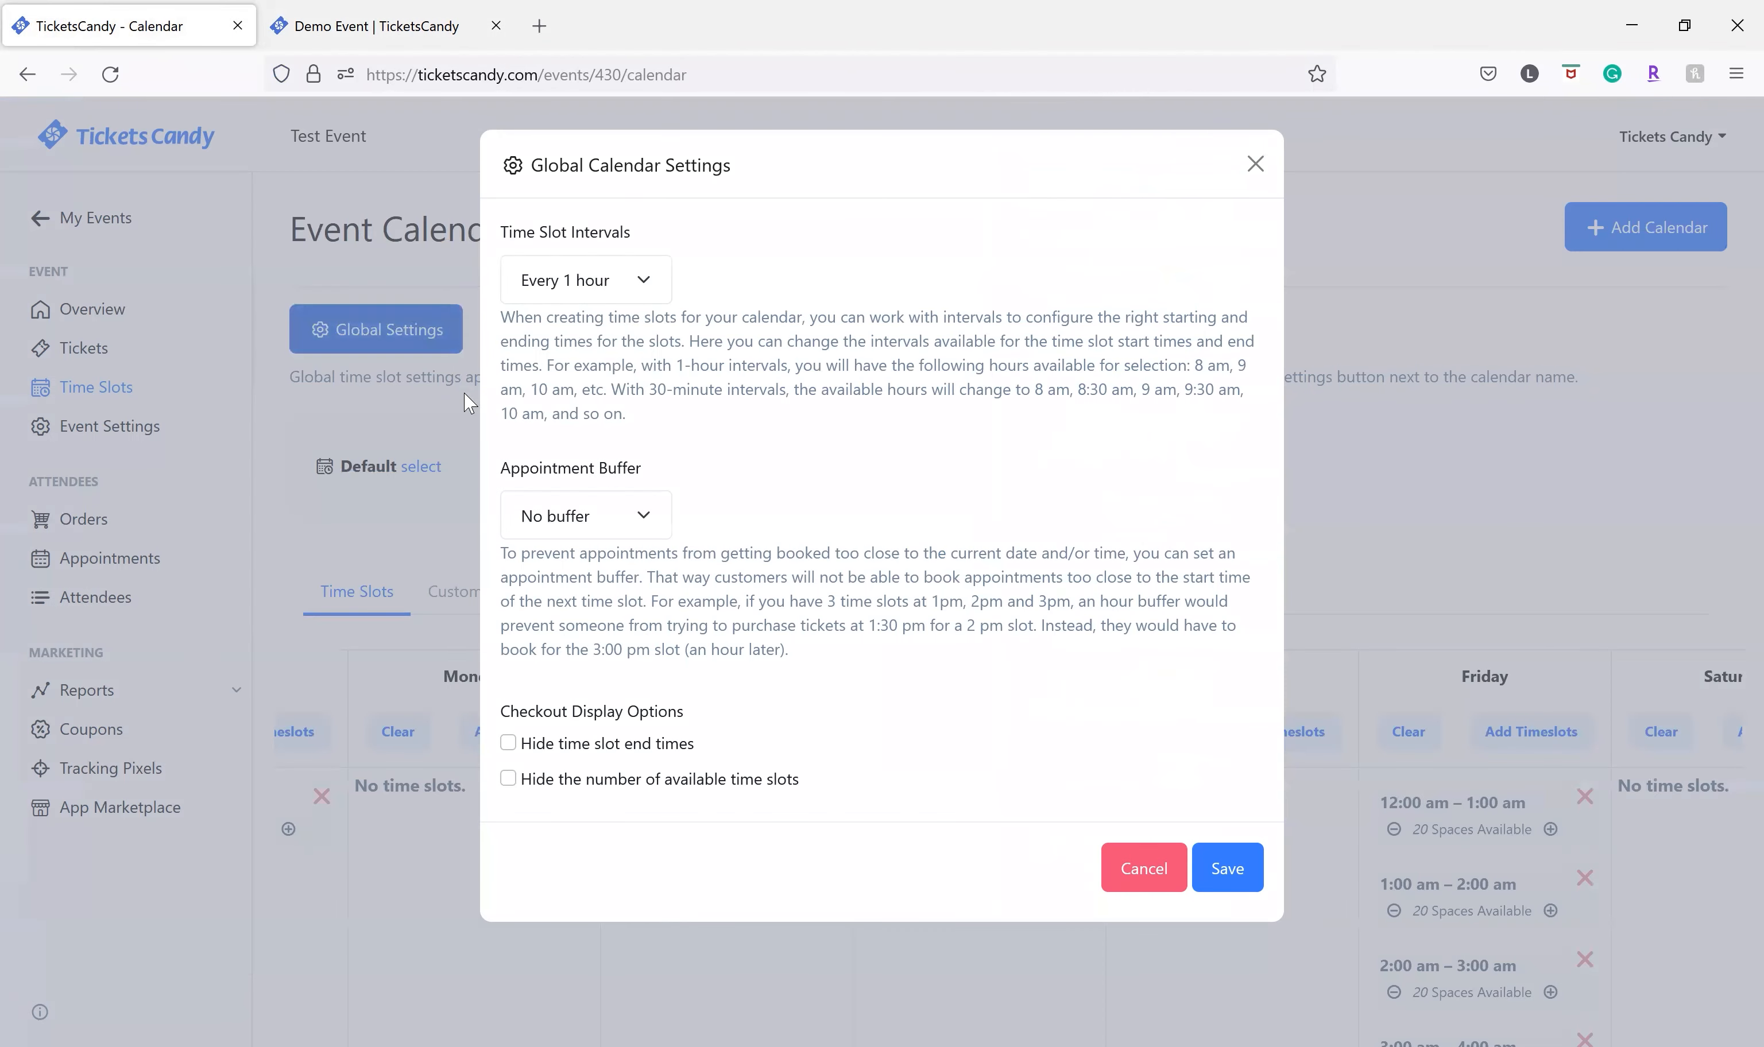
pyautogui.click(576, 515)
pyautogui.click(572, 605)
pyautogui.click(1226, 870)
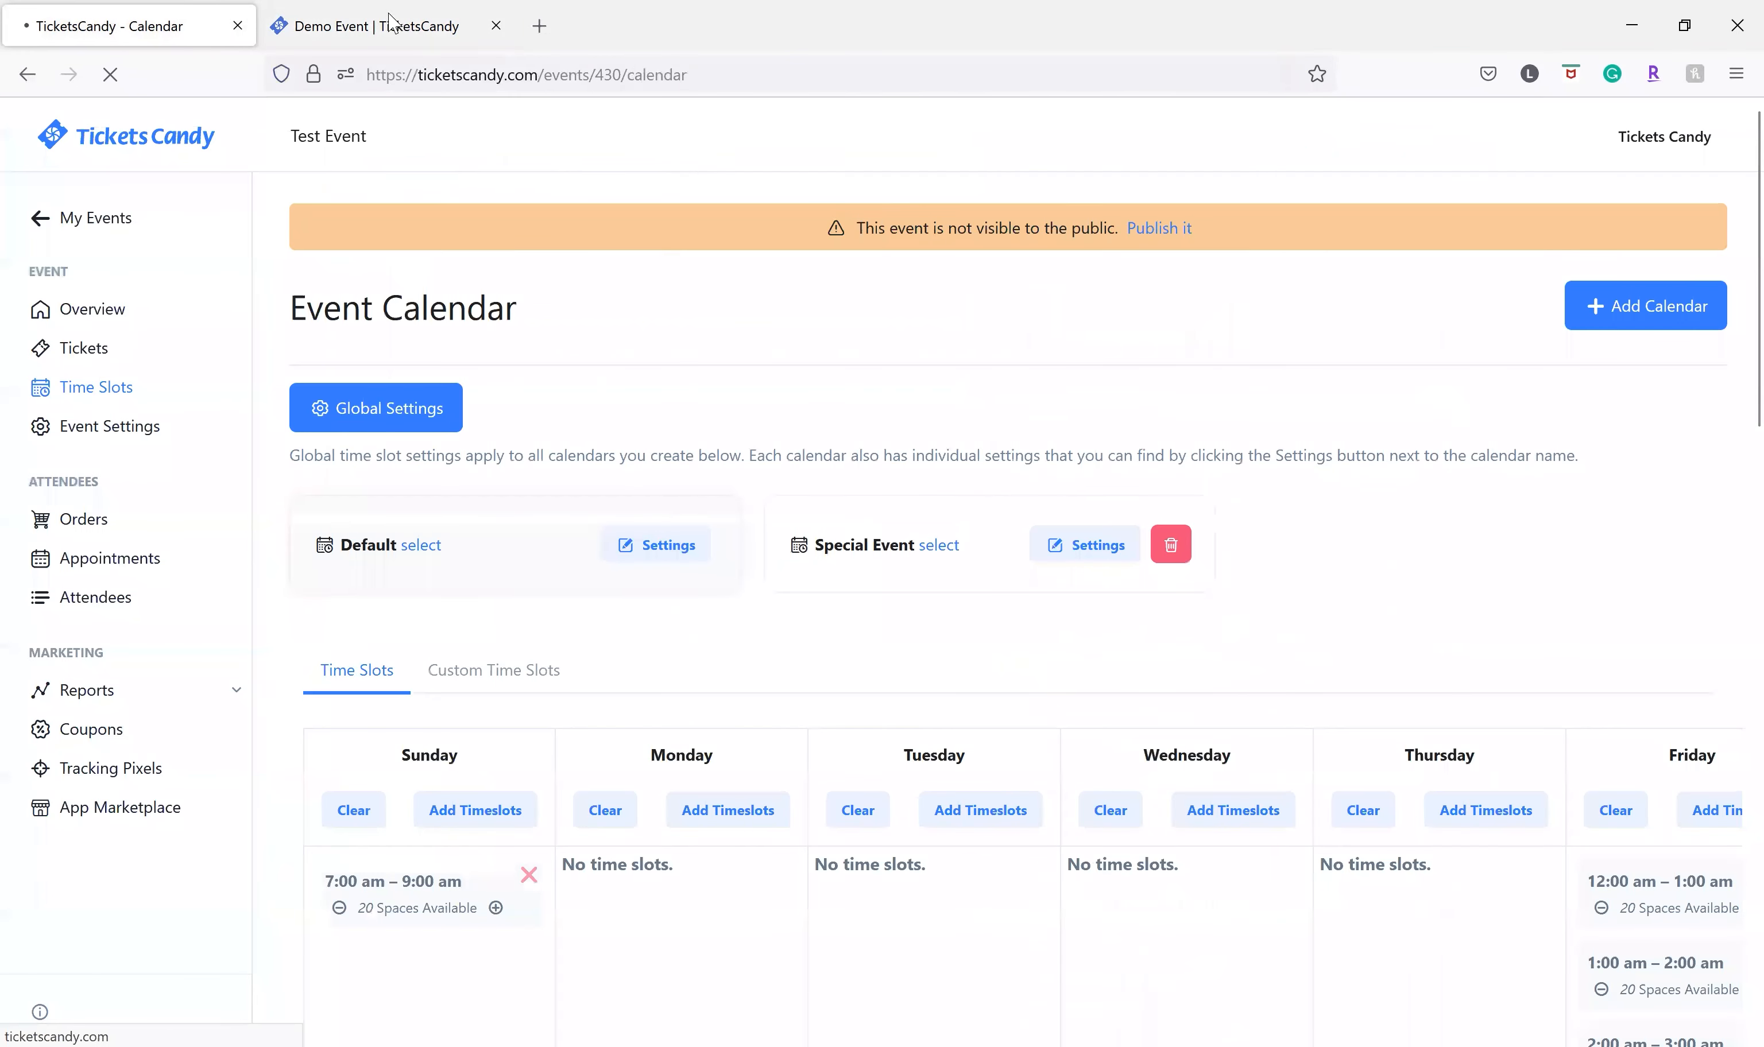
# Reload the Demo Event ticket page and proceed to checkout with 1 General Admission 2 ticket
pyautogui.click(389, 22)
pyautogui.click(110, 74)
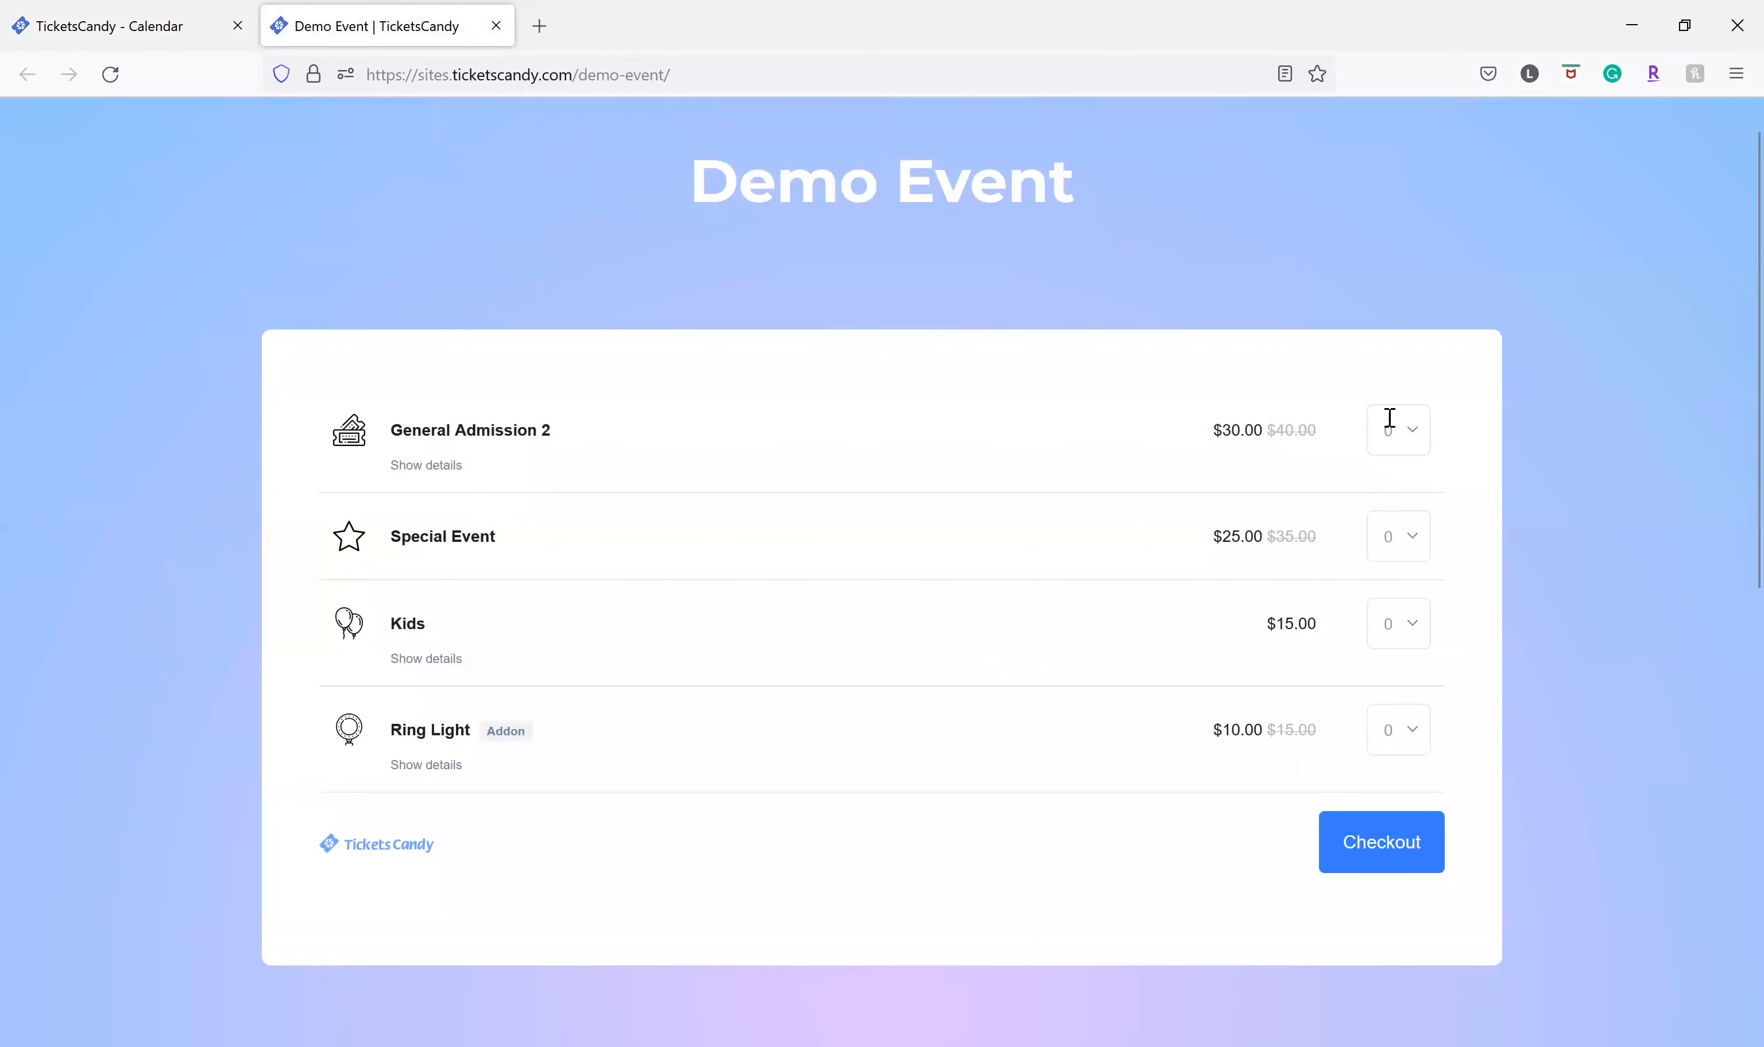
pyautogui.click(1389, 422)
pyautogui.write('1')
pyautogui.click(1421, 842)
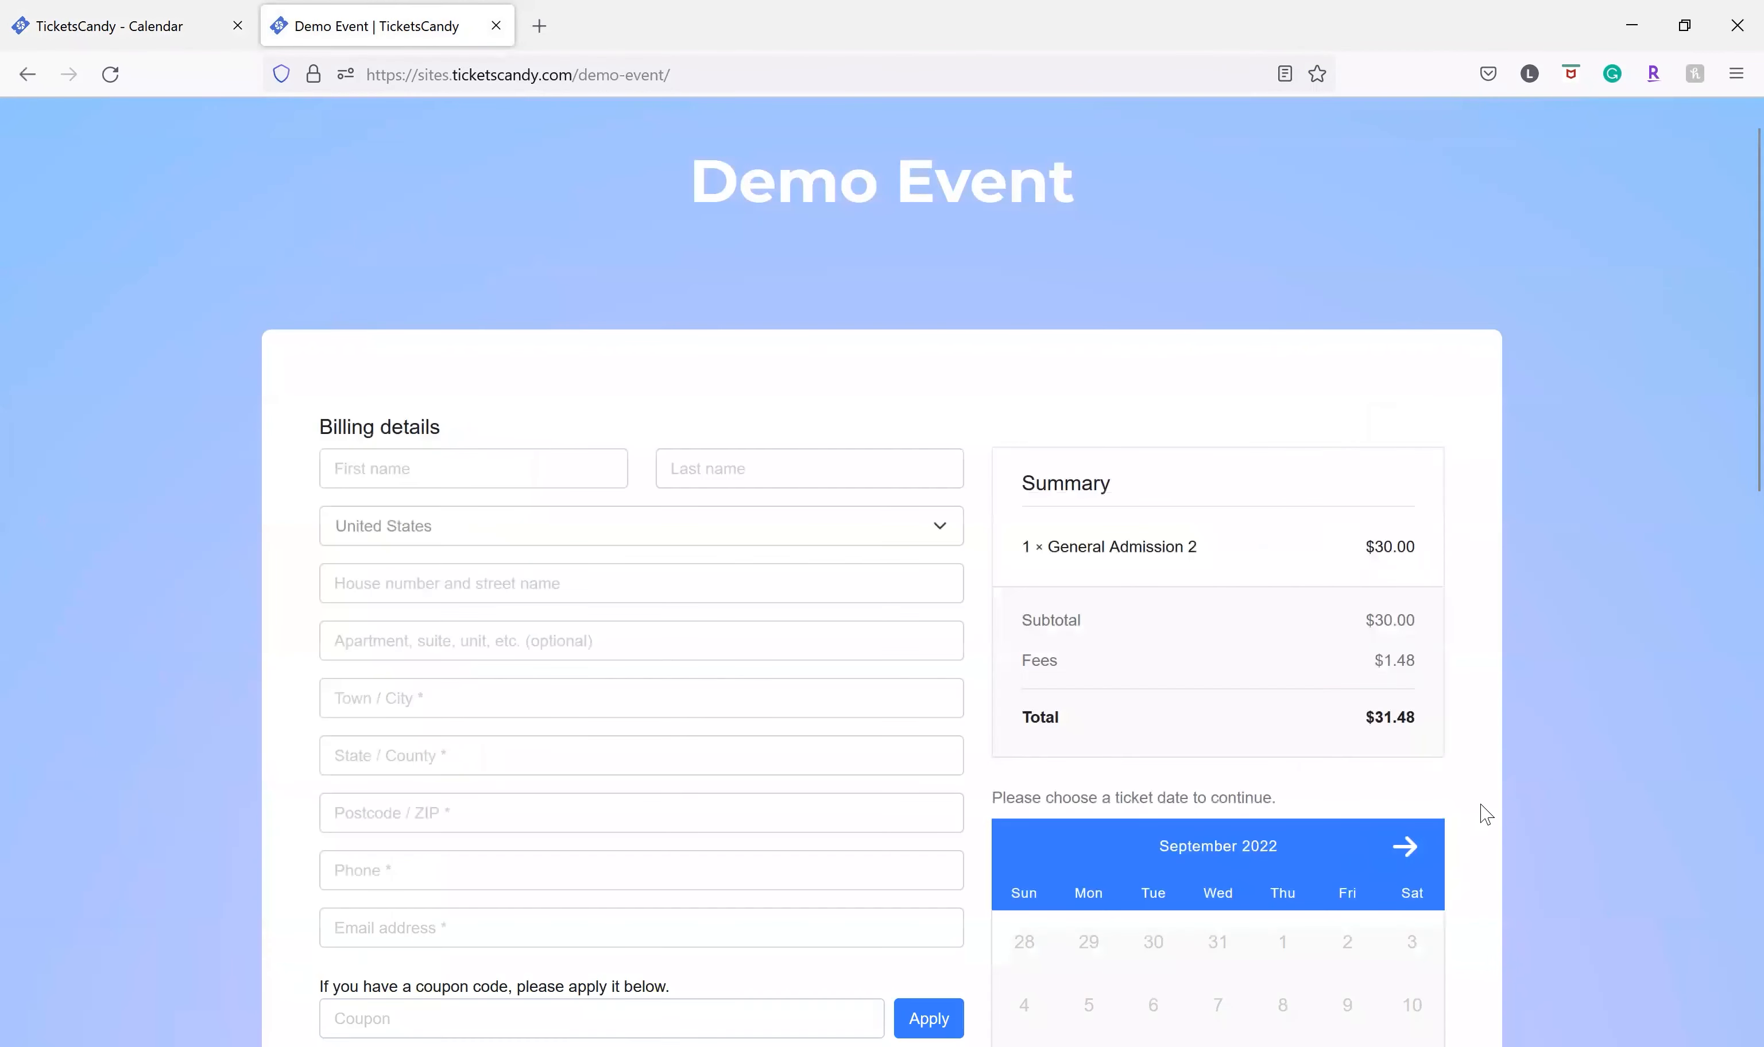
# Examine the available September 23 time slots in the Demo Event checkout for General Admission 2
pyautogui.scroll(-5, 1432, 815)
pyautogui.click(1345, 767)
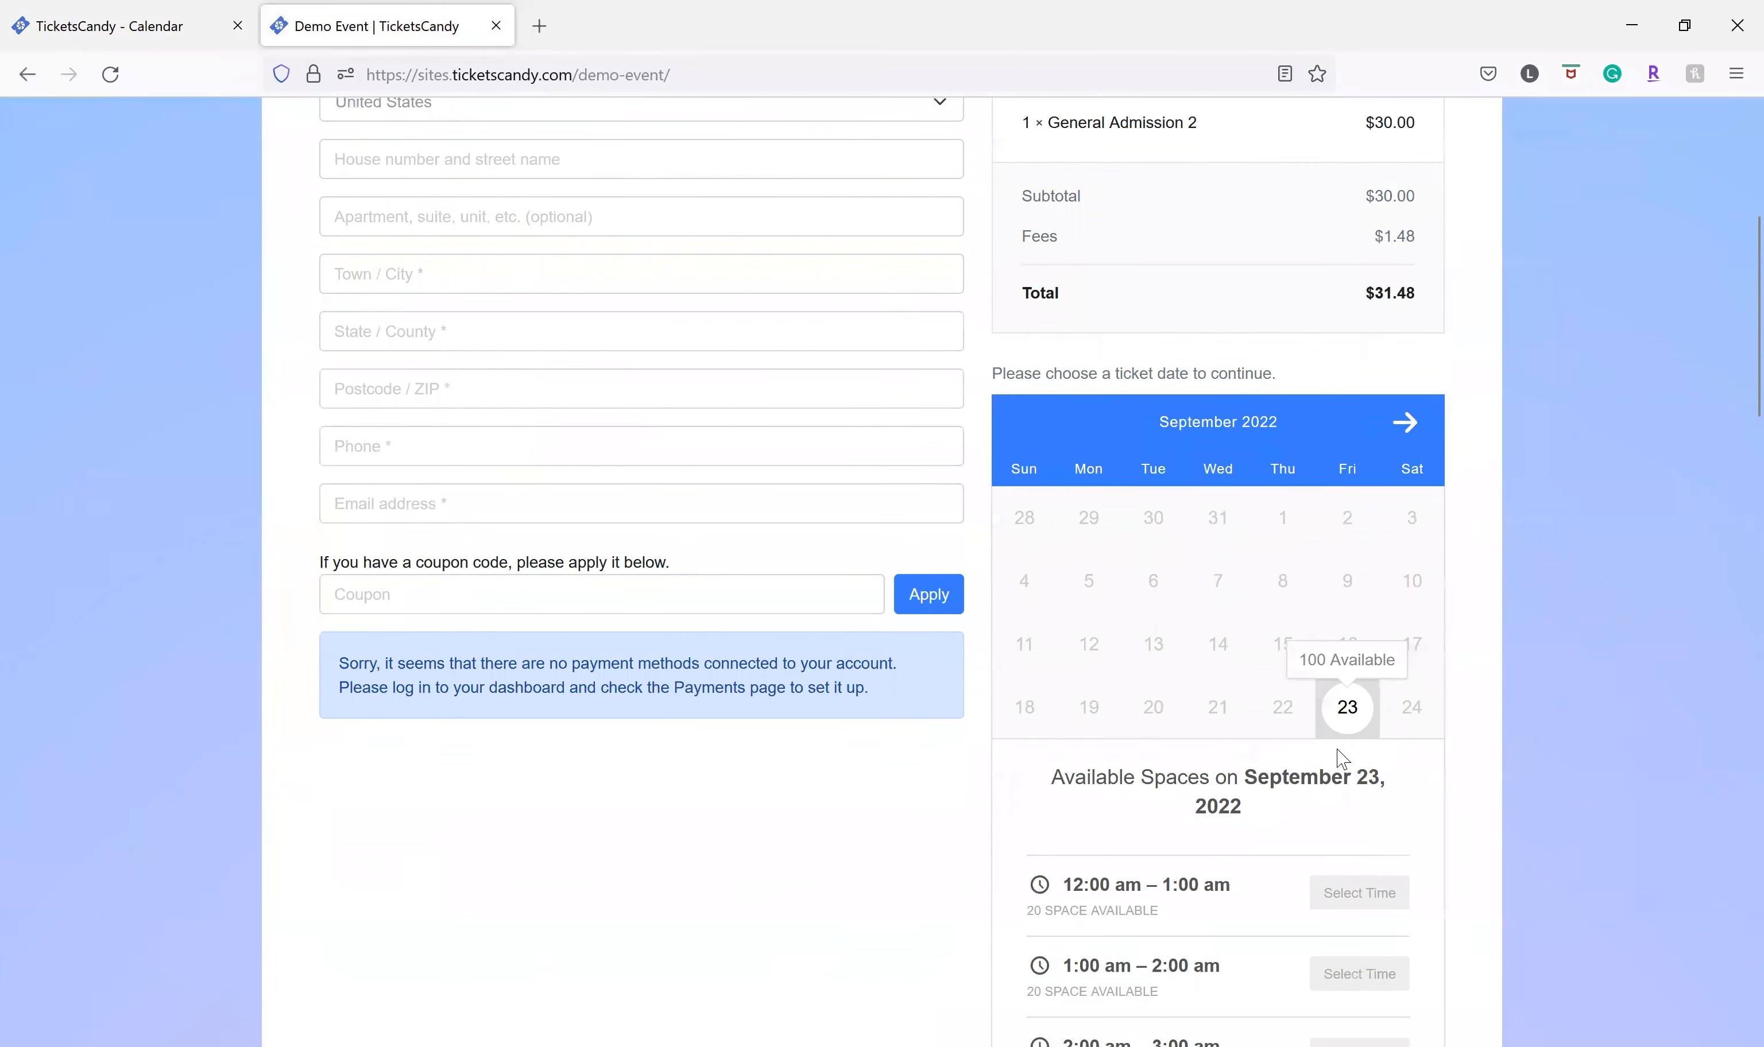
pyautogui.scroll(-4, 1302, 746)
pyautogui.scroll(-15, 1293, 739)
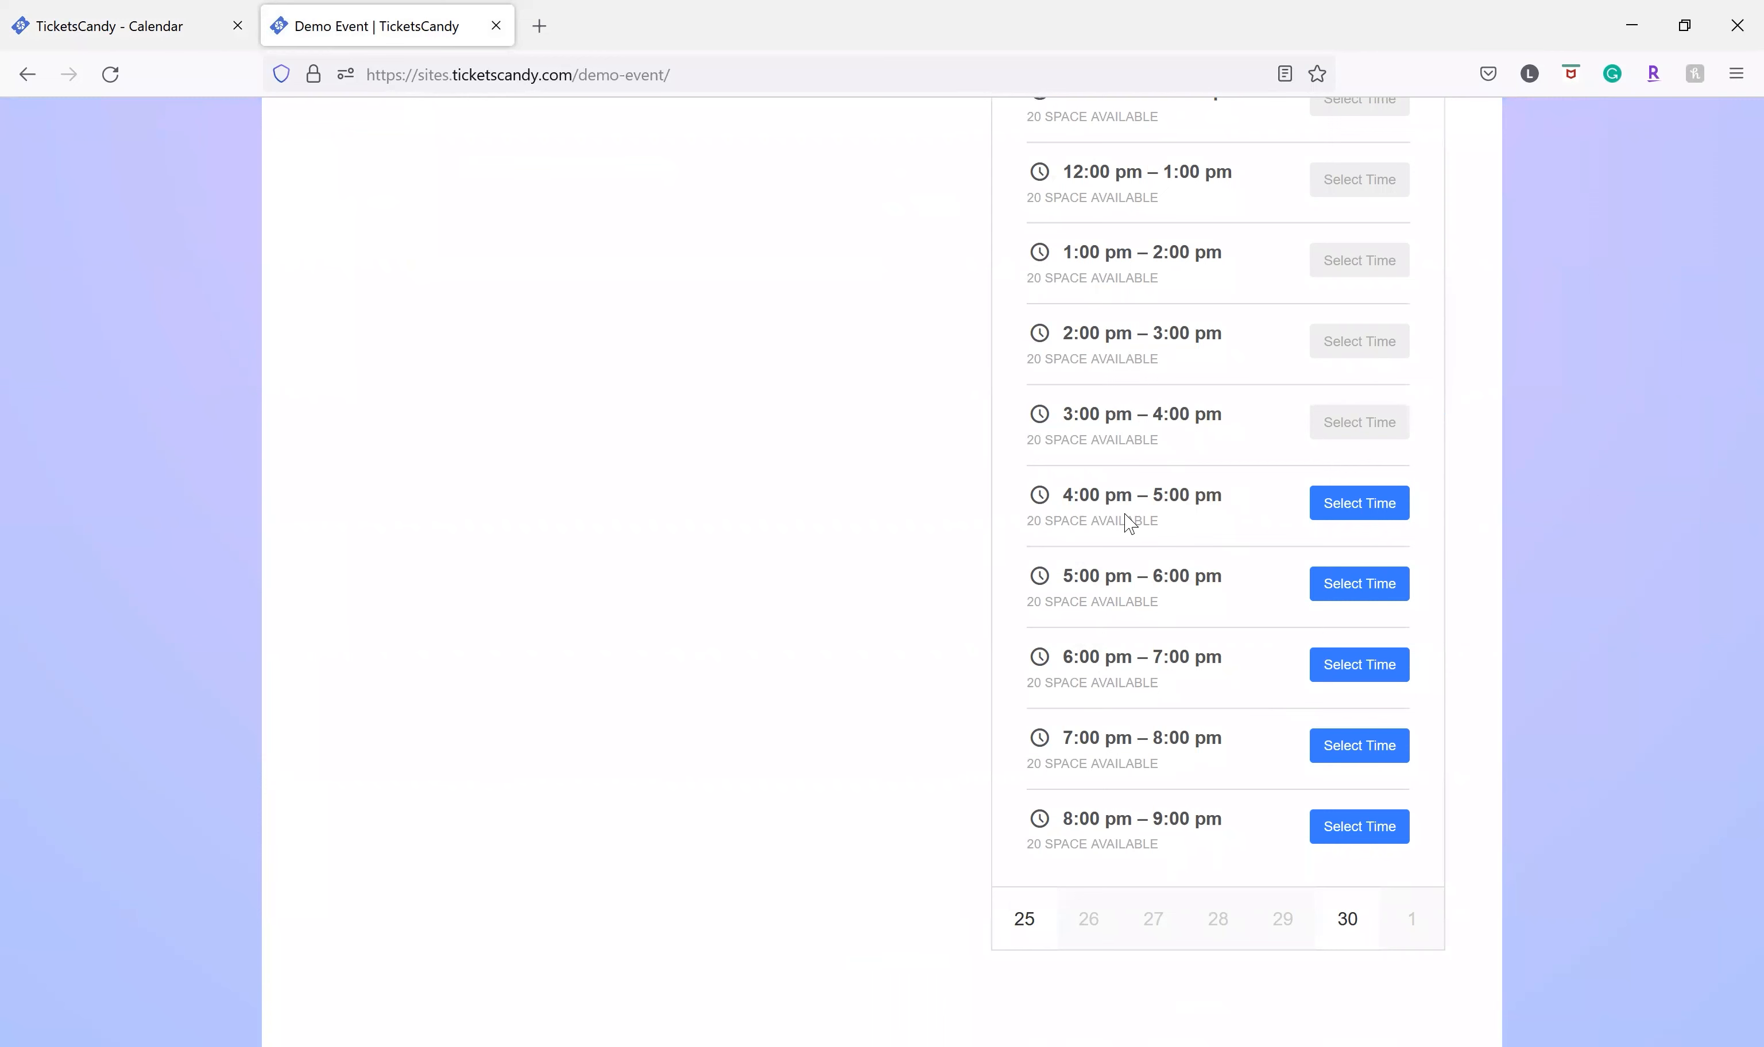
# Set the global appointment buffer to No buffer, enable hiding time slot end times at checkout, and save the calendar settings
pyautogui.click(165, 10)
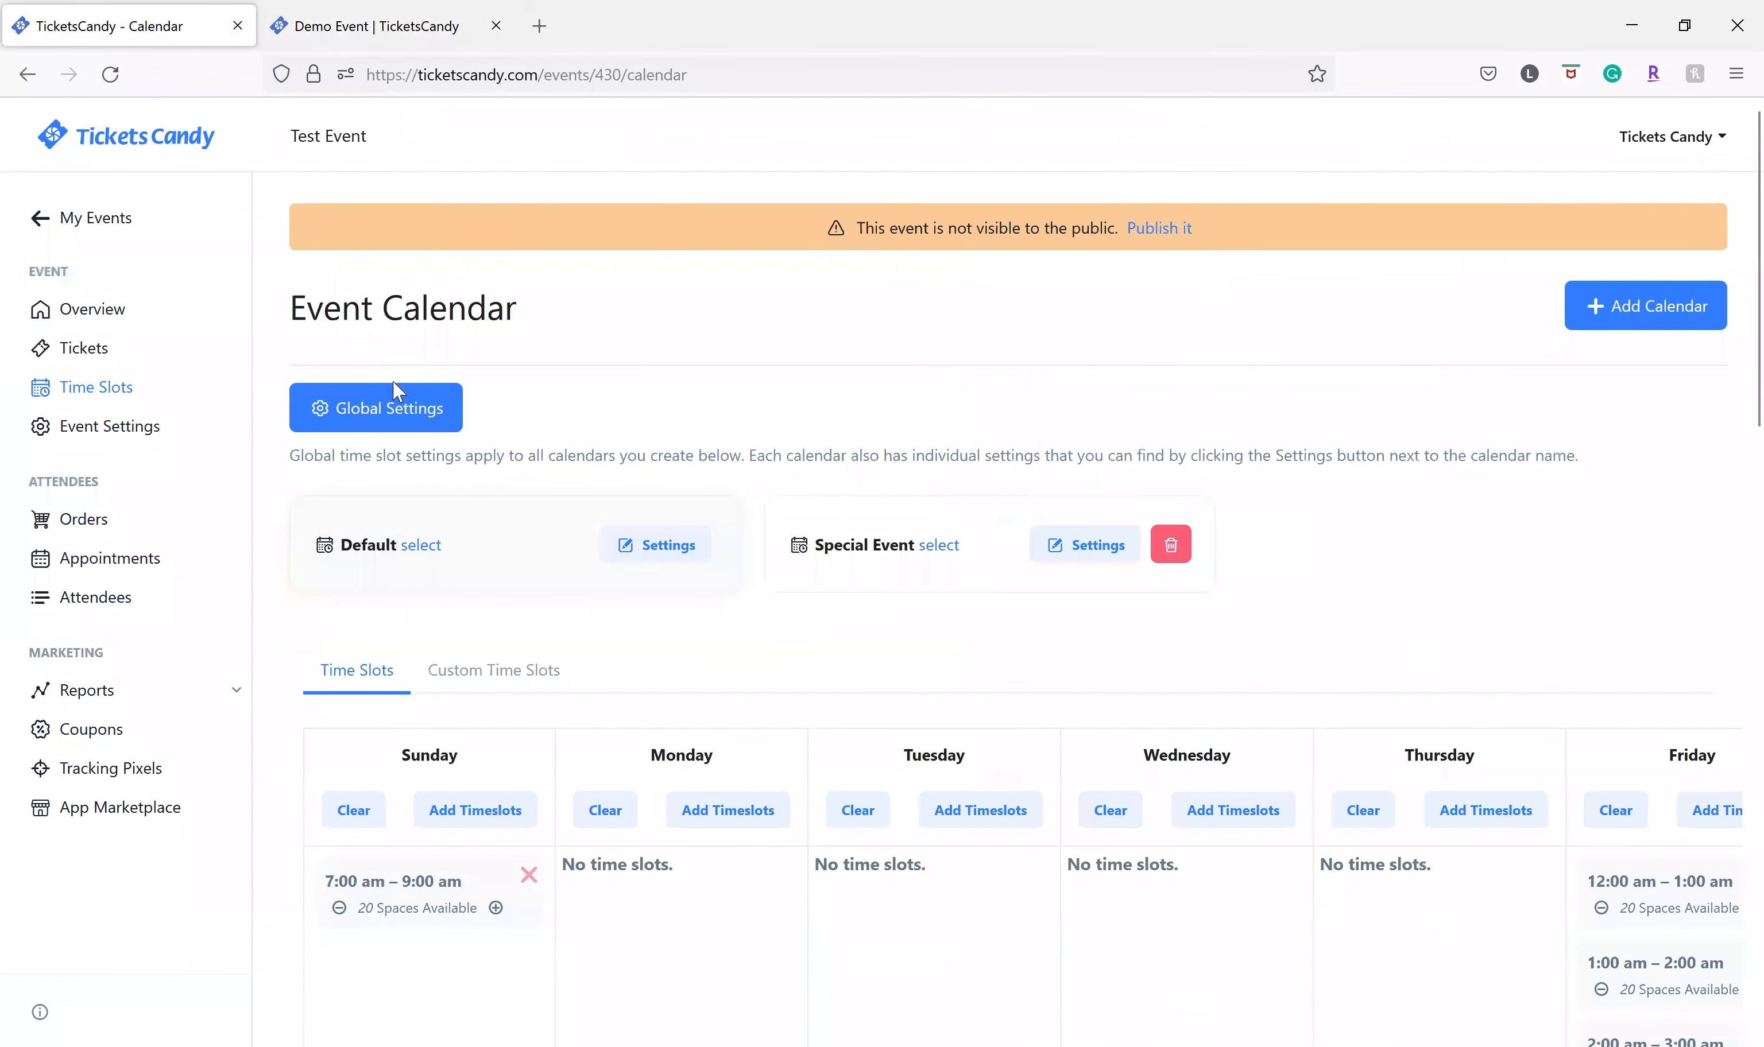
pyautogui.click(395, 399)
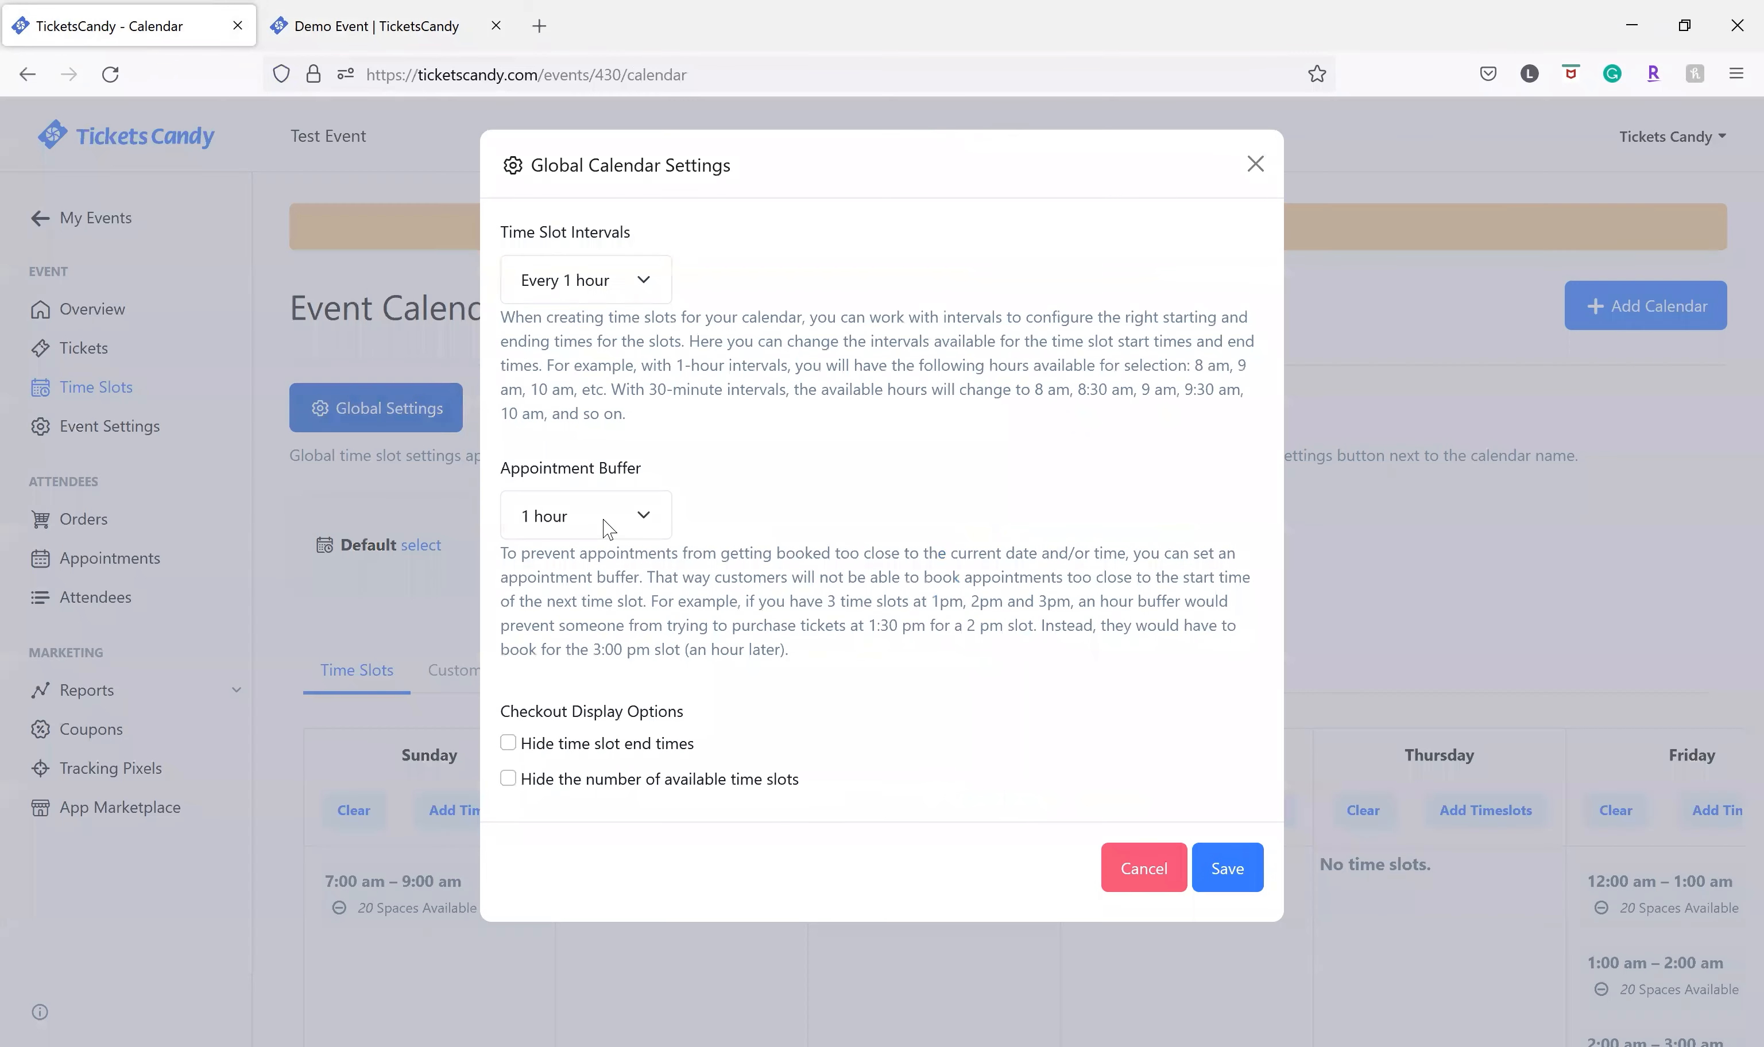
pyautogui.click(605, 530)
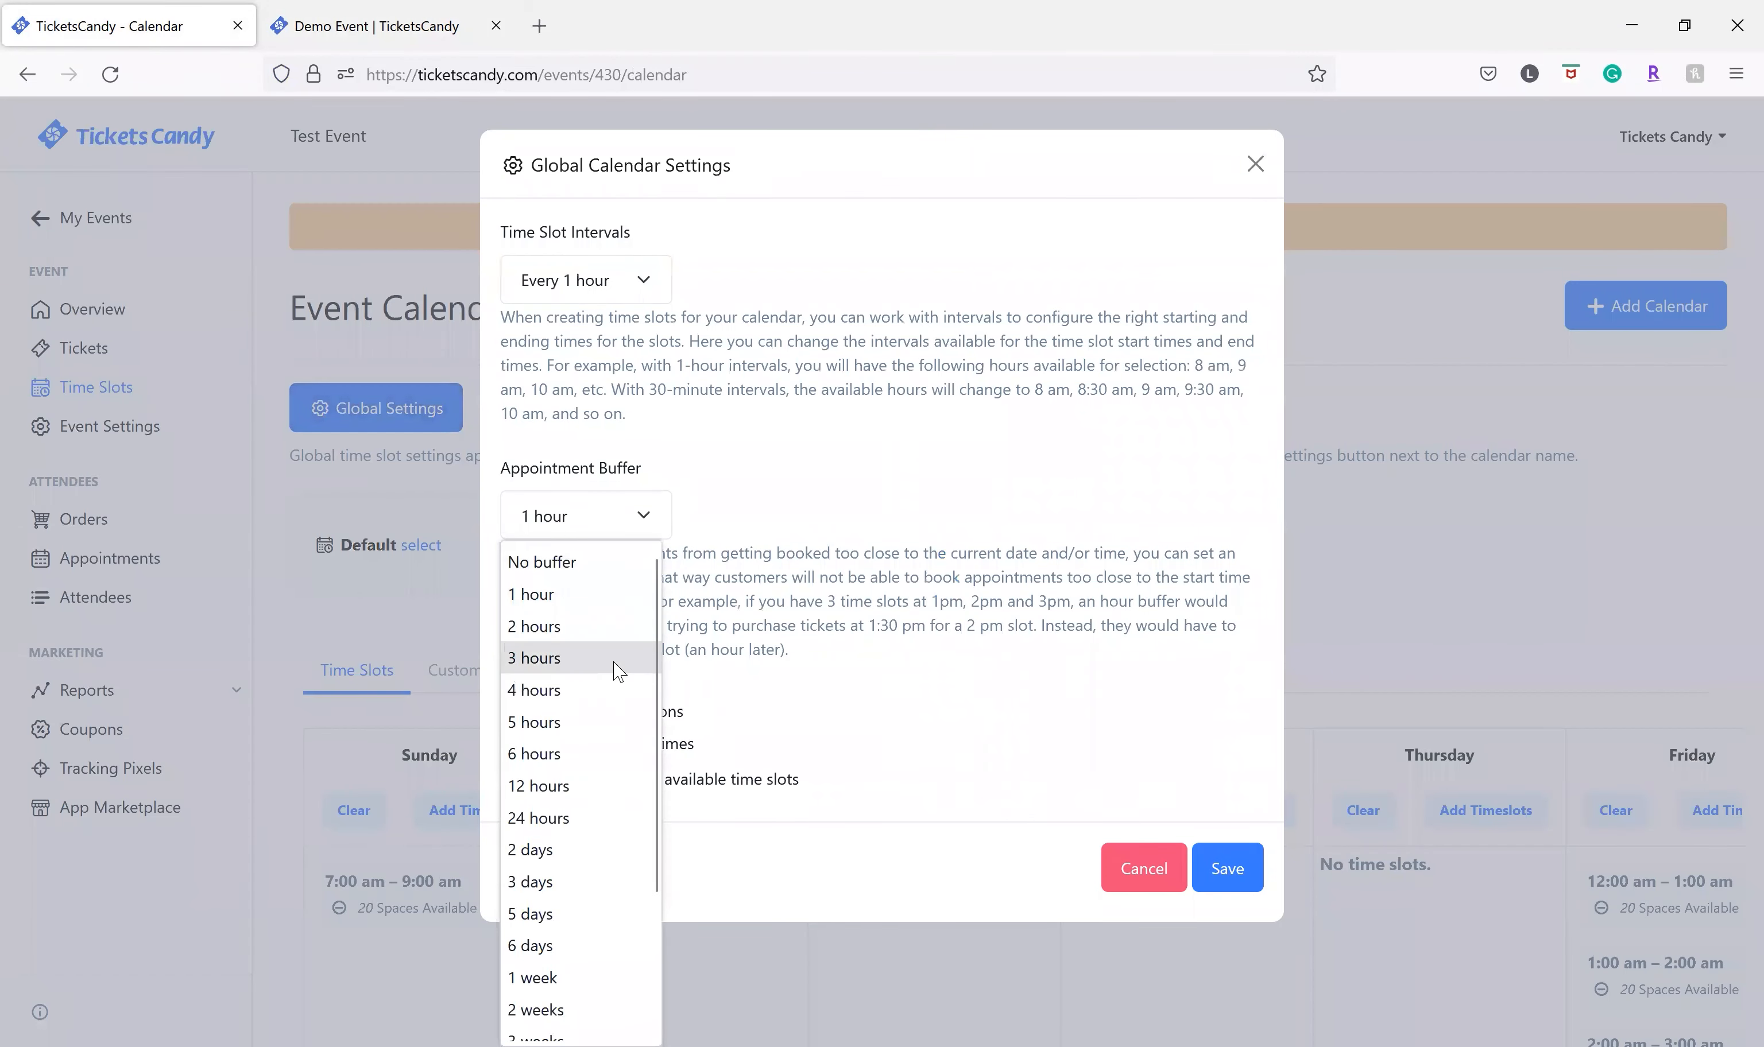
pyautogui.scroll(-3, 609, 727)
pyautogui.scroll(3, 577, 970)
pyautogui.click(542, 562)
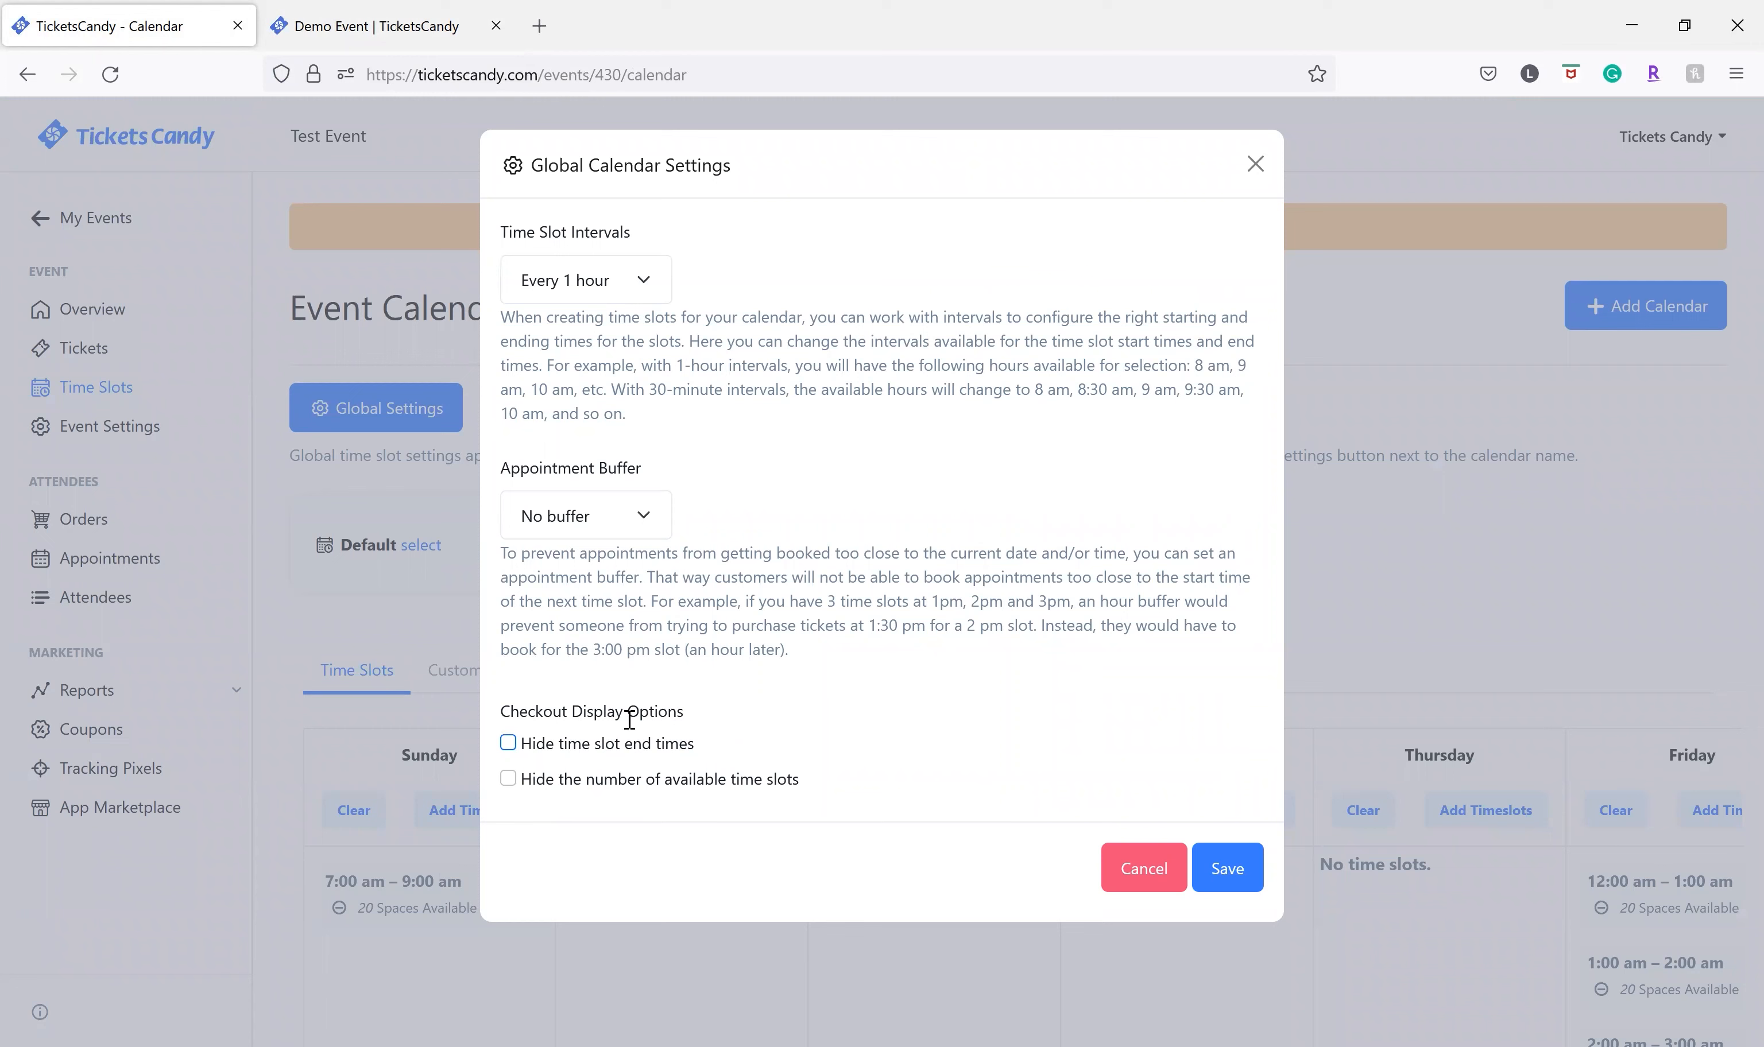
pyautogui.click(508, 744)
pyautogui.click(1237, 879)
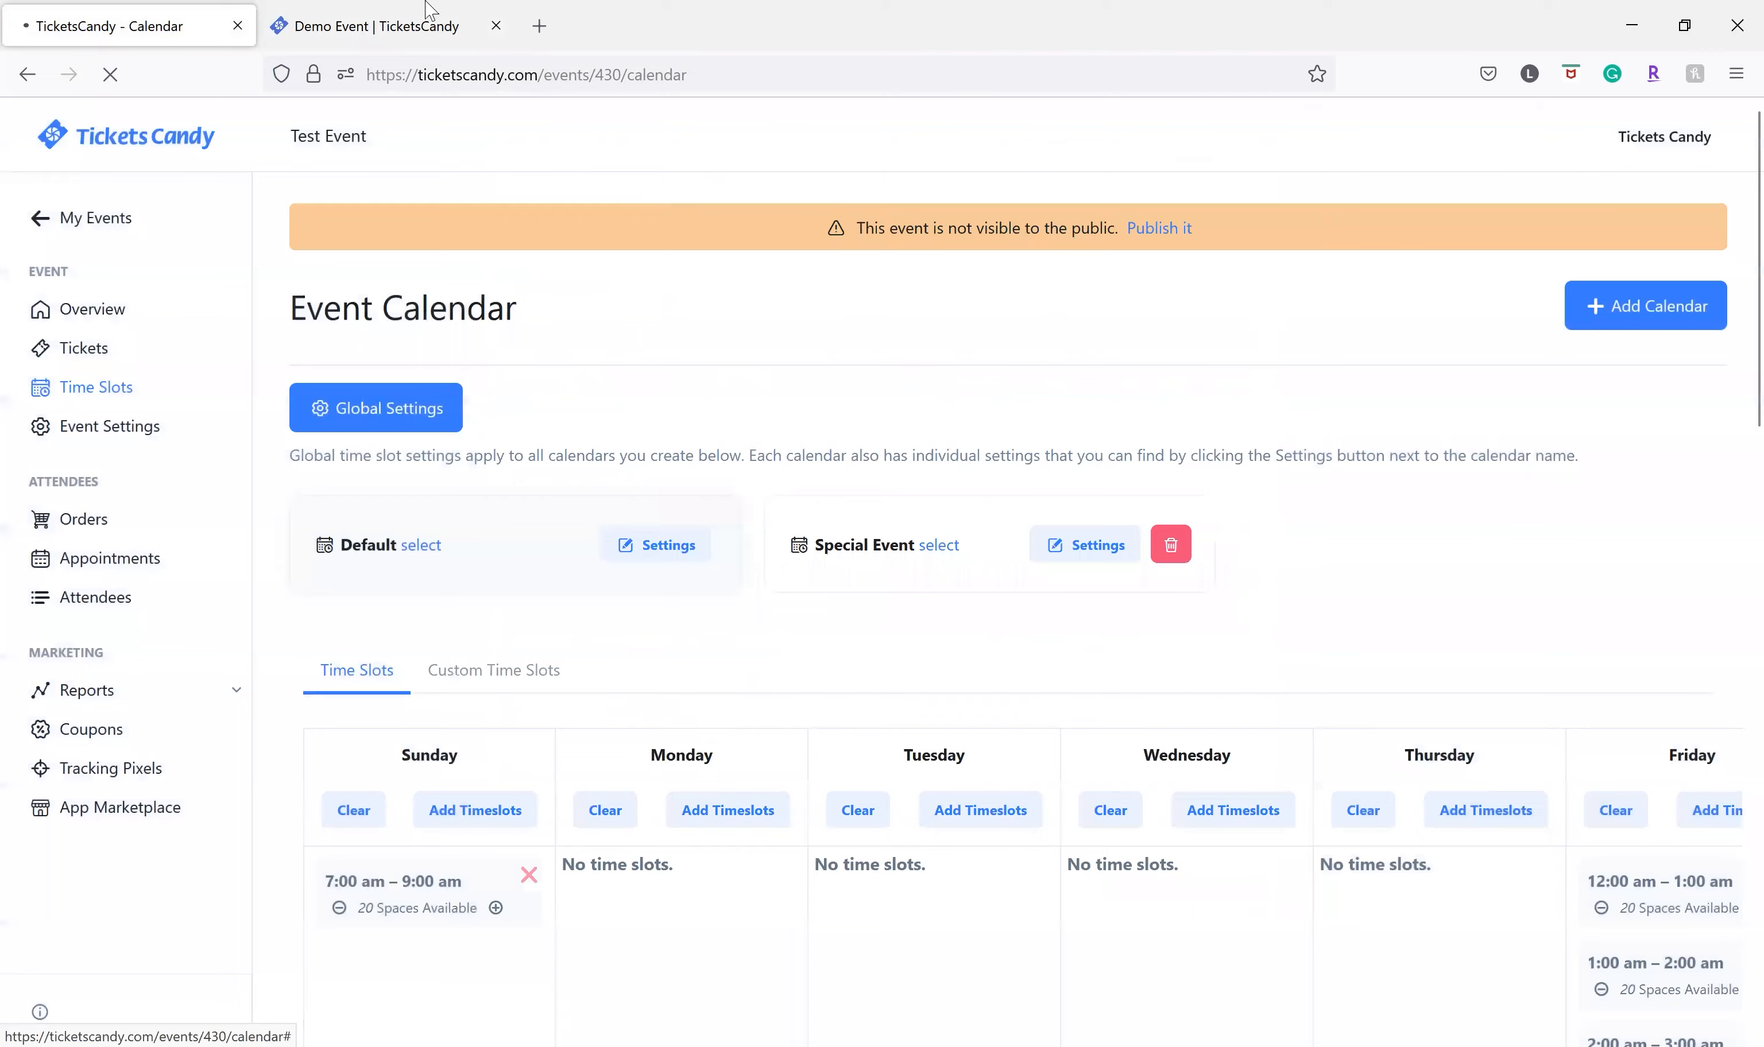
# Reload the Demo Event page, check out with 1 General Admission 2 ticket, and examine how the September 23 time slots are displayed
pyautogui.click(426, 6)
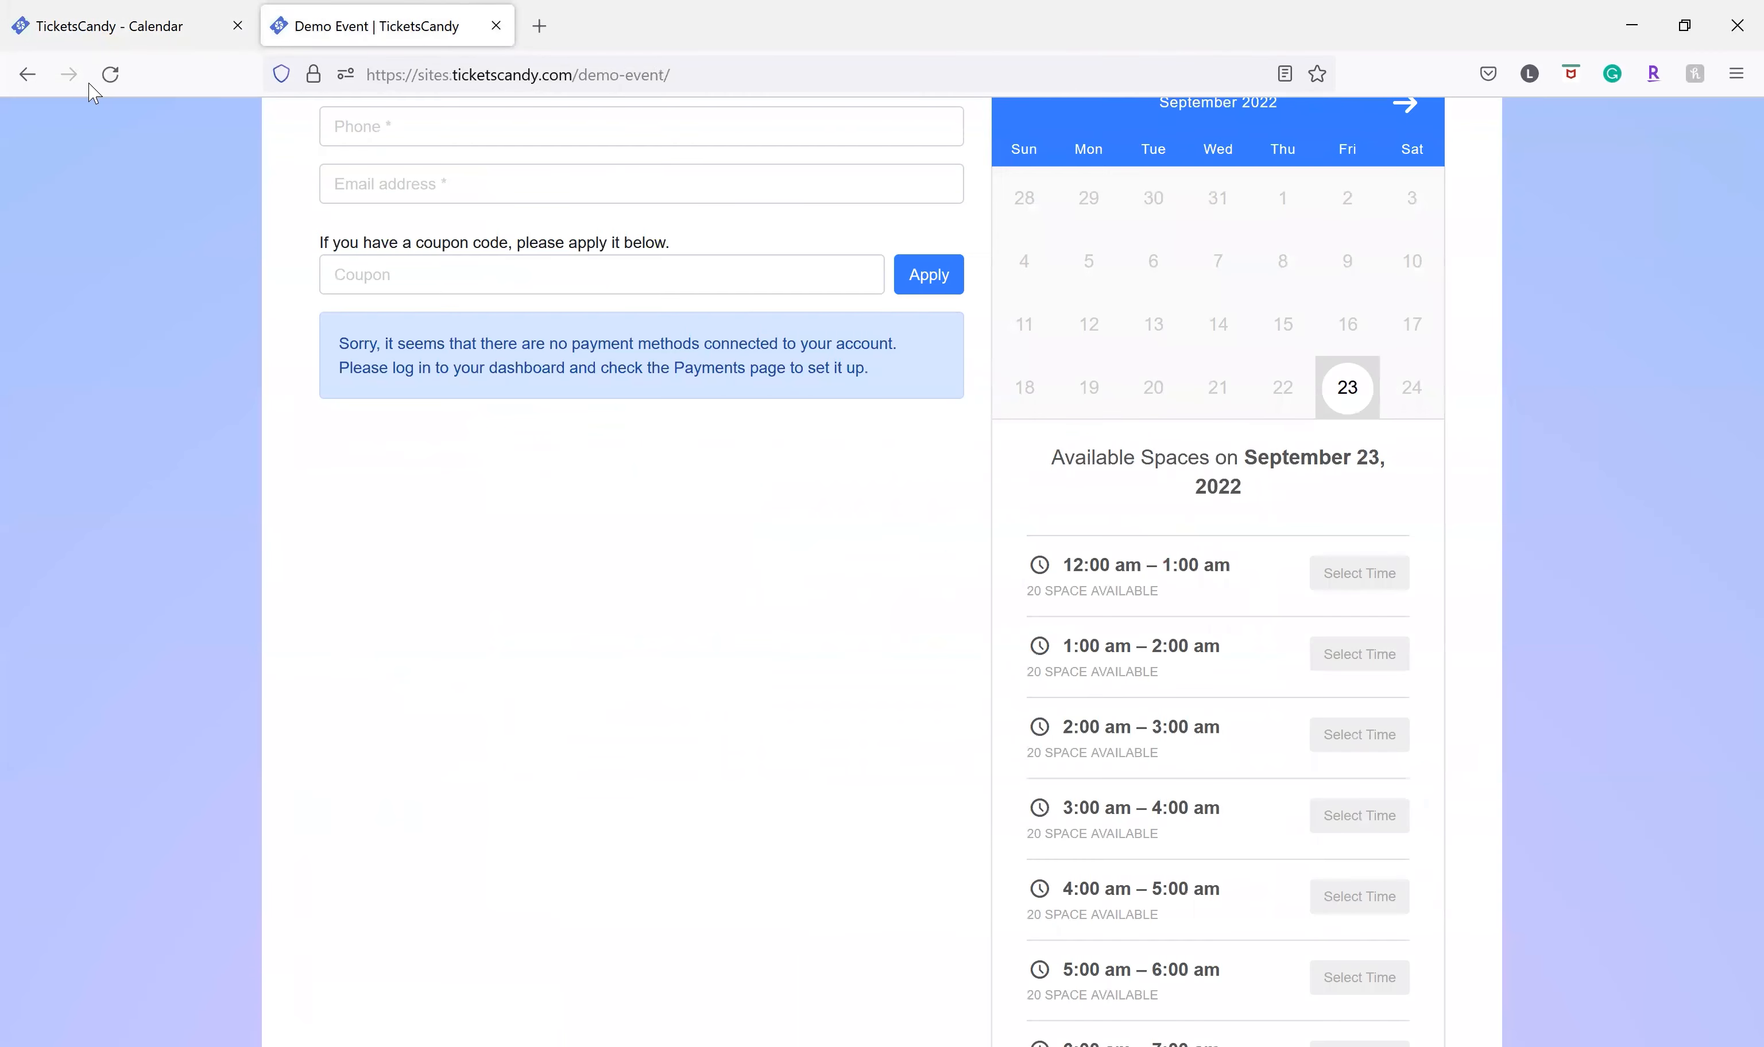
pyautogui.click(109, 74)
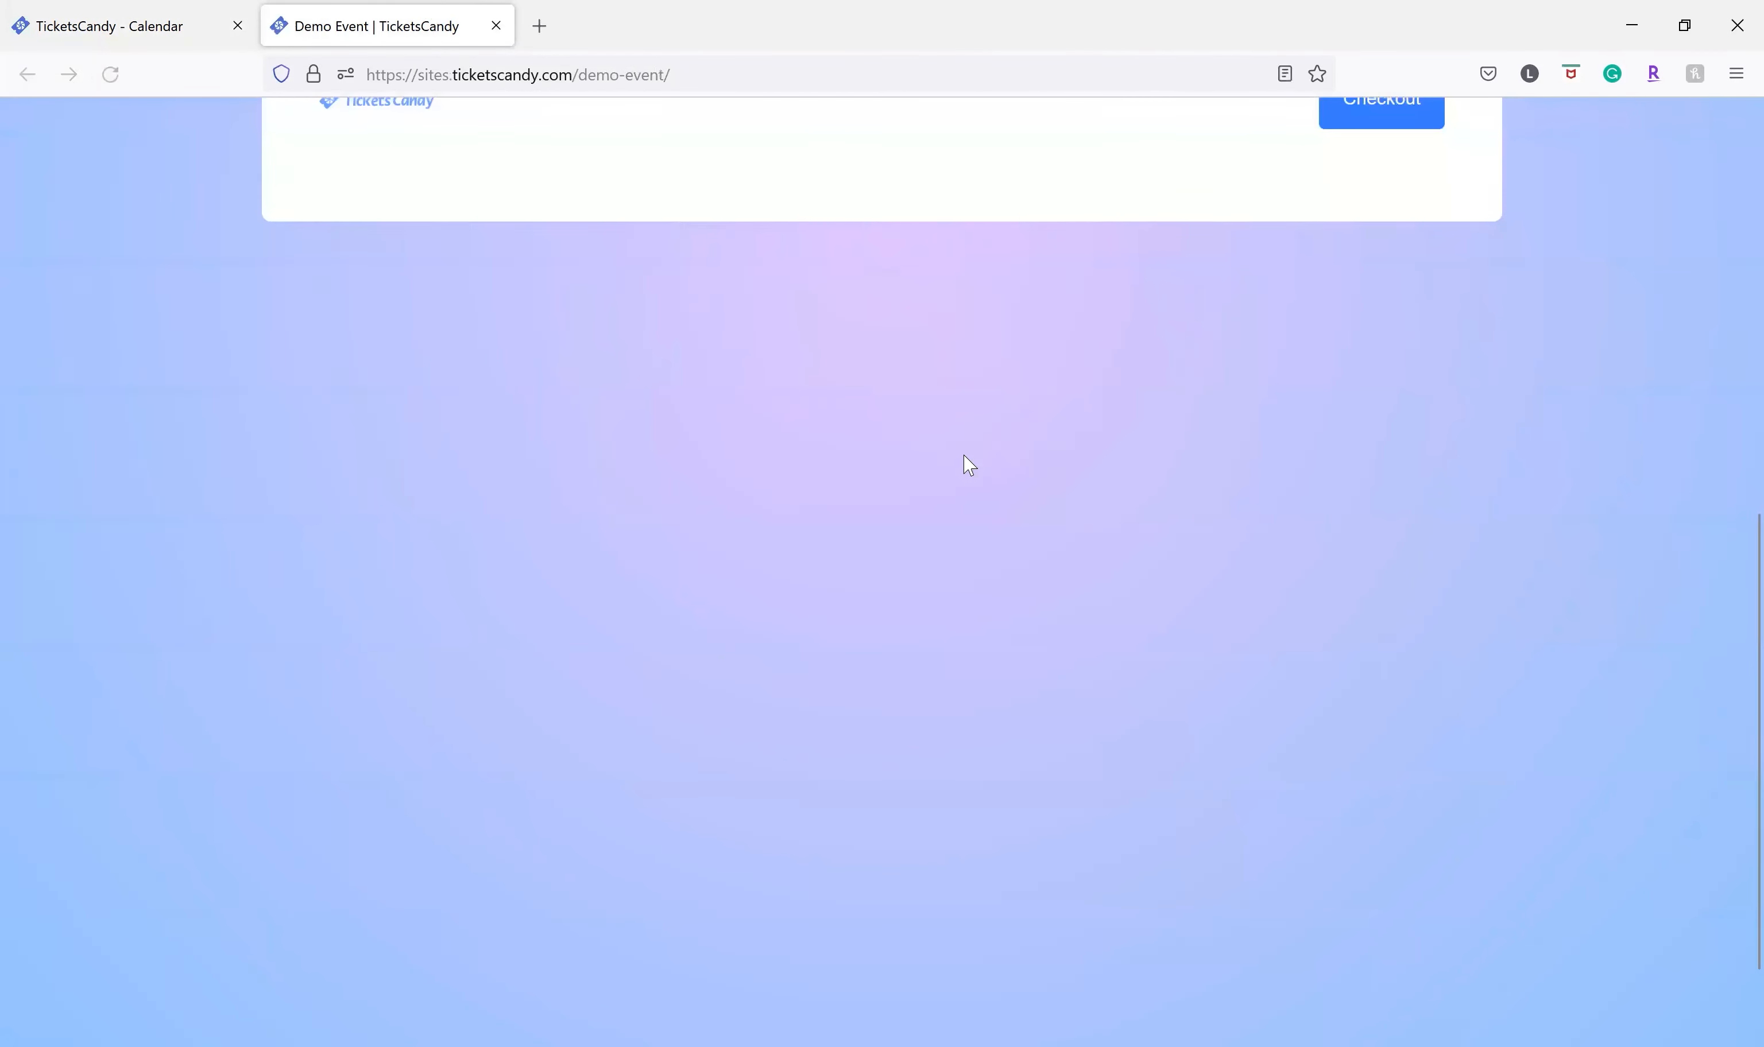
pyautogui.scroll(5, 969, 465)
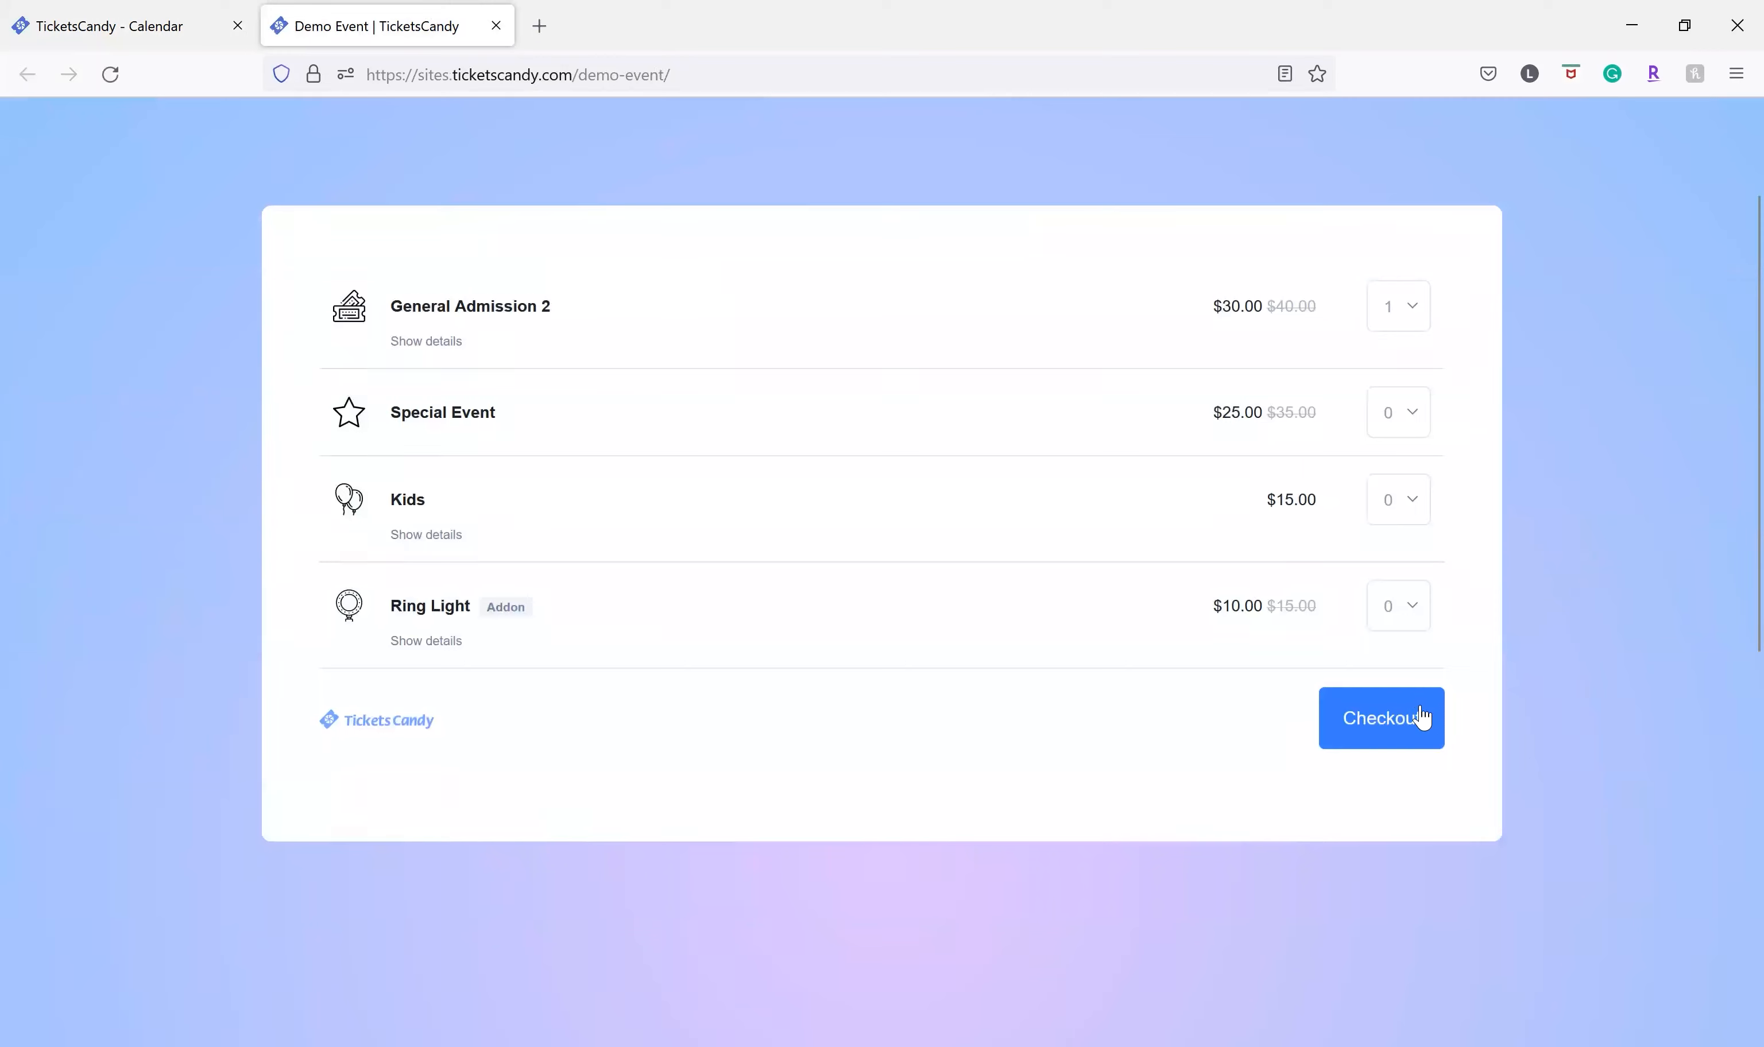
pyautogui.click(1398, 722)
pyautogui.scroll(-5, 1324, 786)
pyautogui.click(1346, 637)
pyautogui.scroll(-3, 1228, 685)
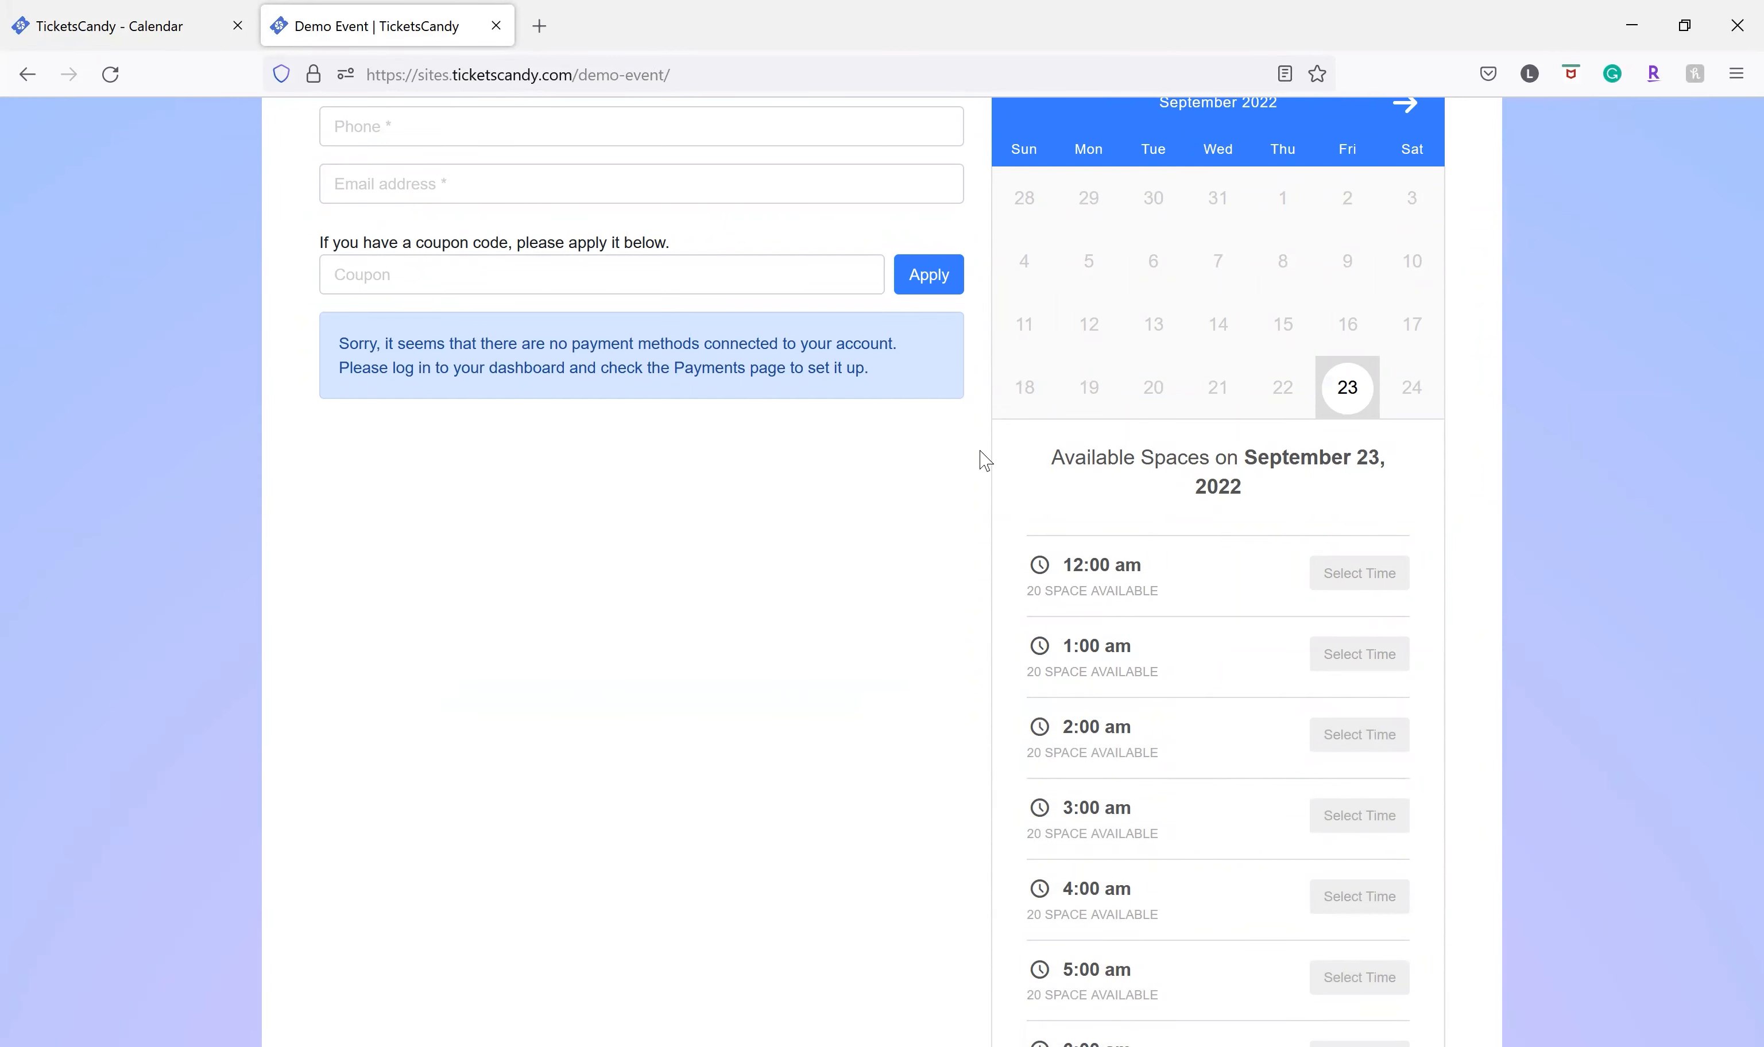
# Enable hiding the number of available time slots in the global calendar settings and save
pyautogui.click(136, 14)
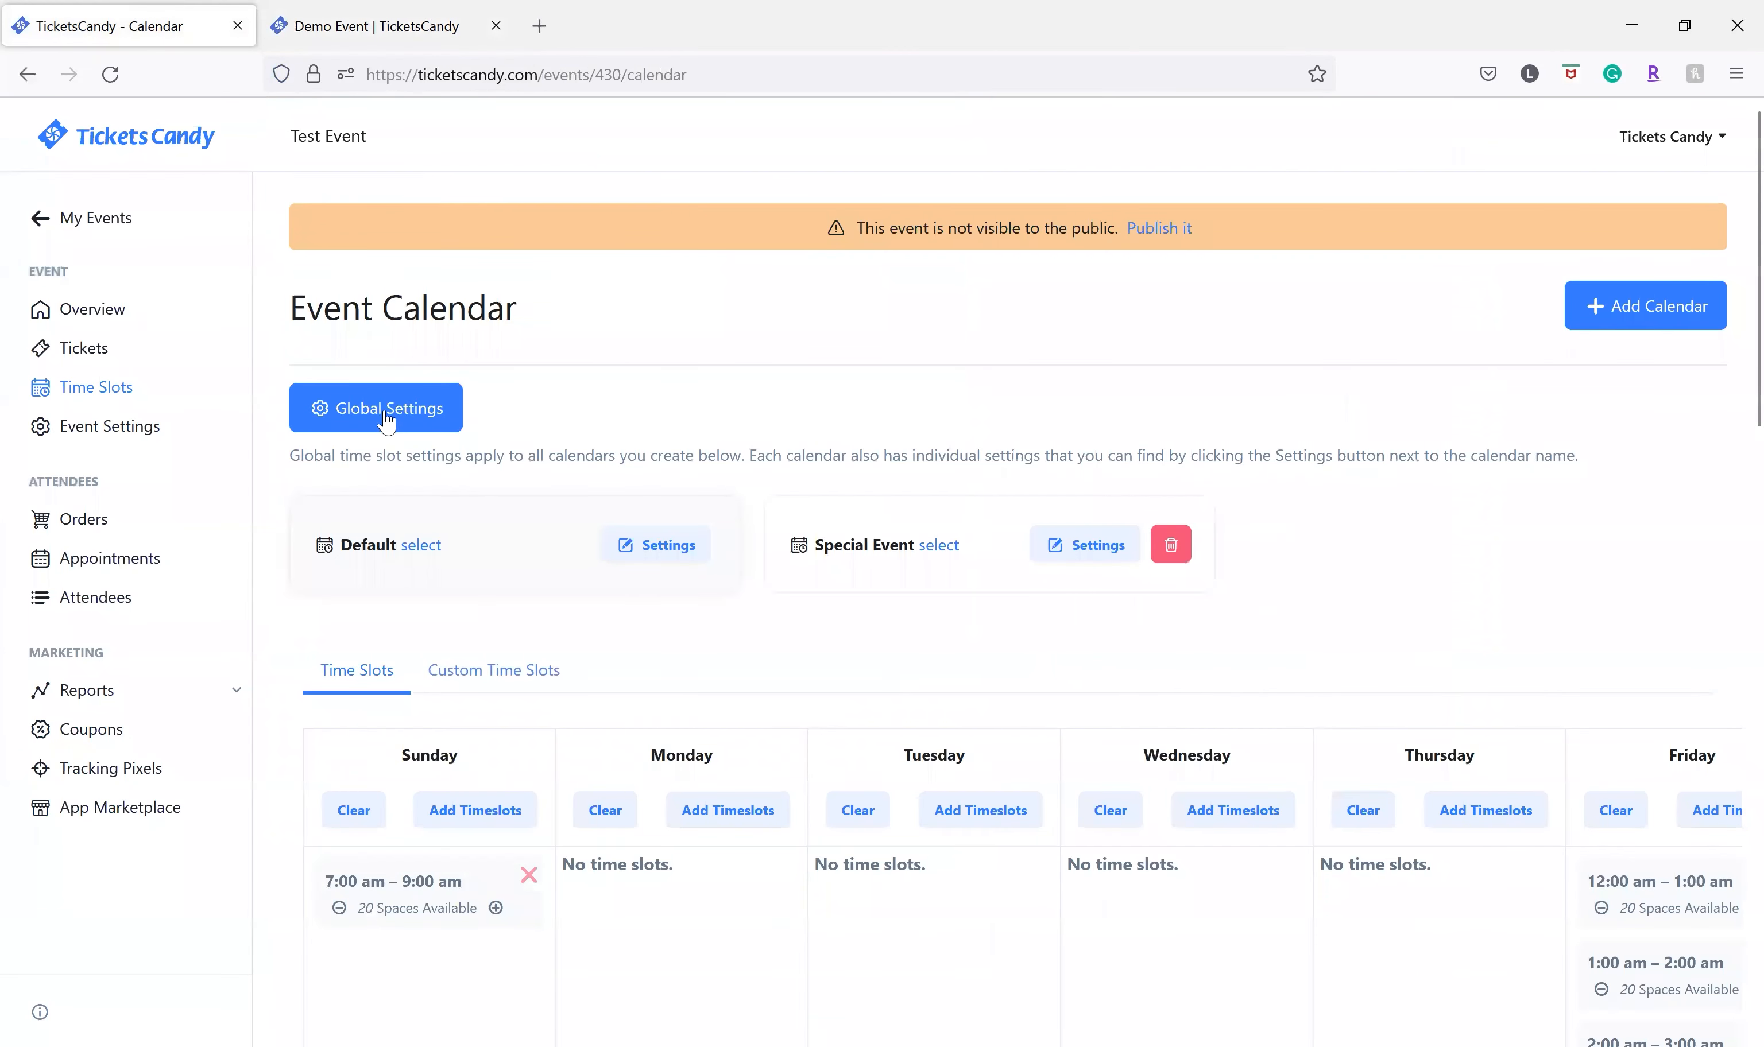
pyautogui.click(433, 415)
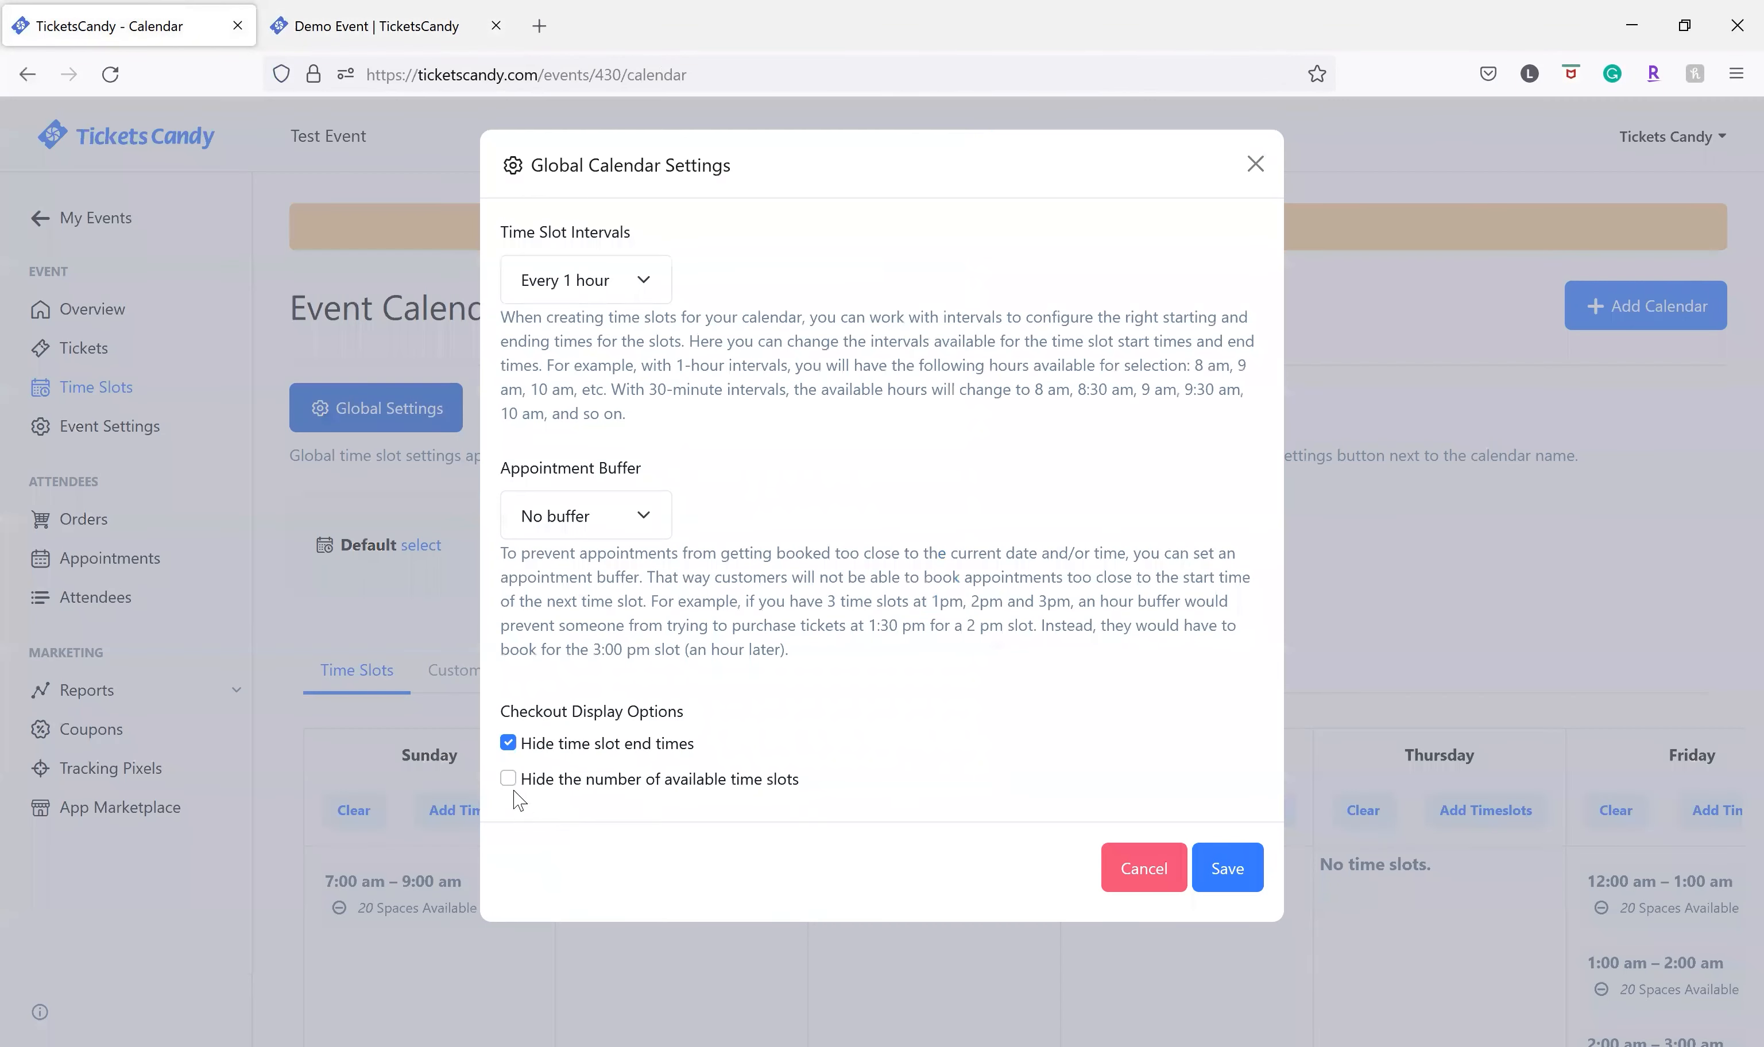
pyautogui.click(509, 780)
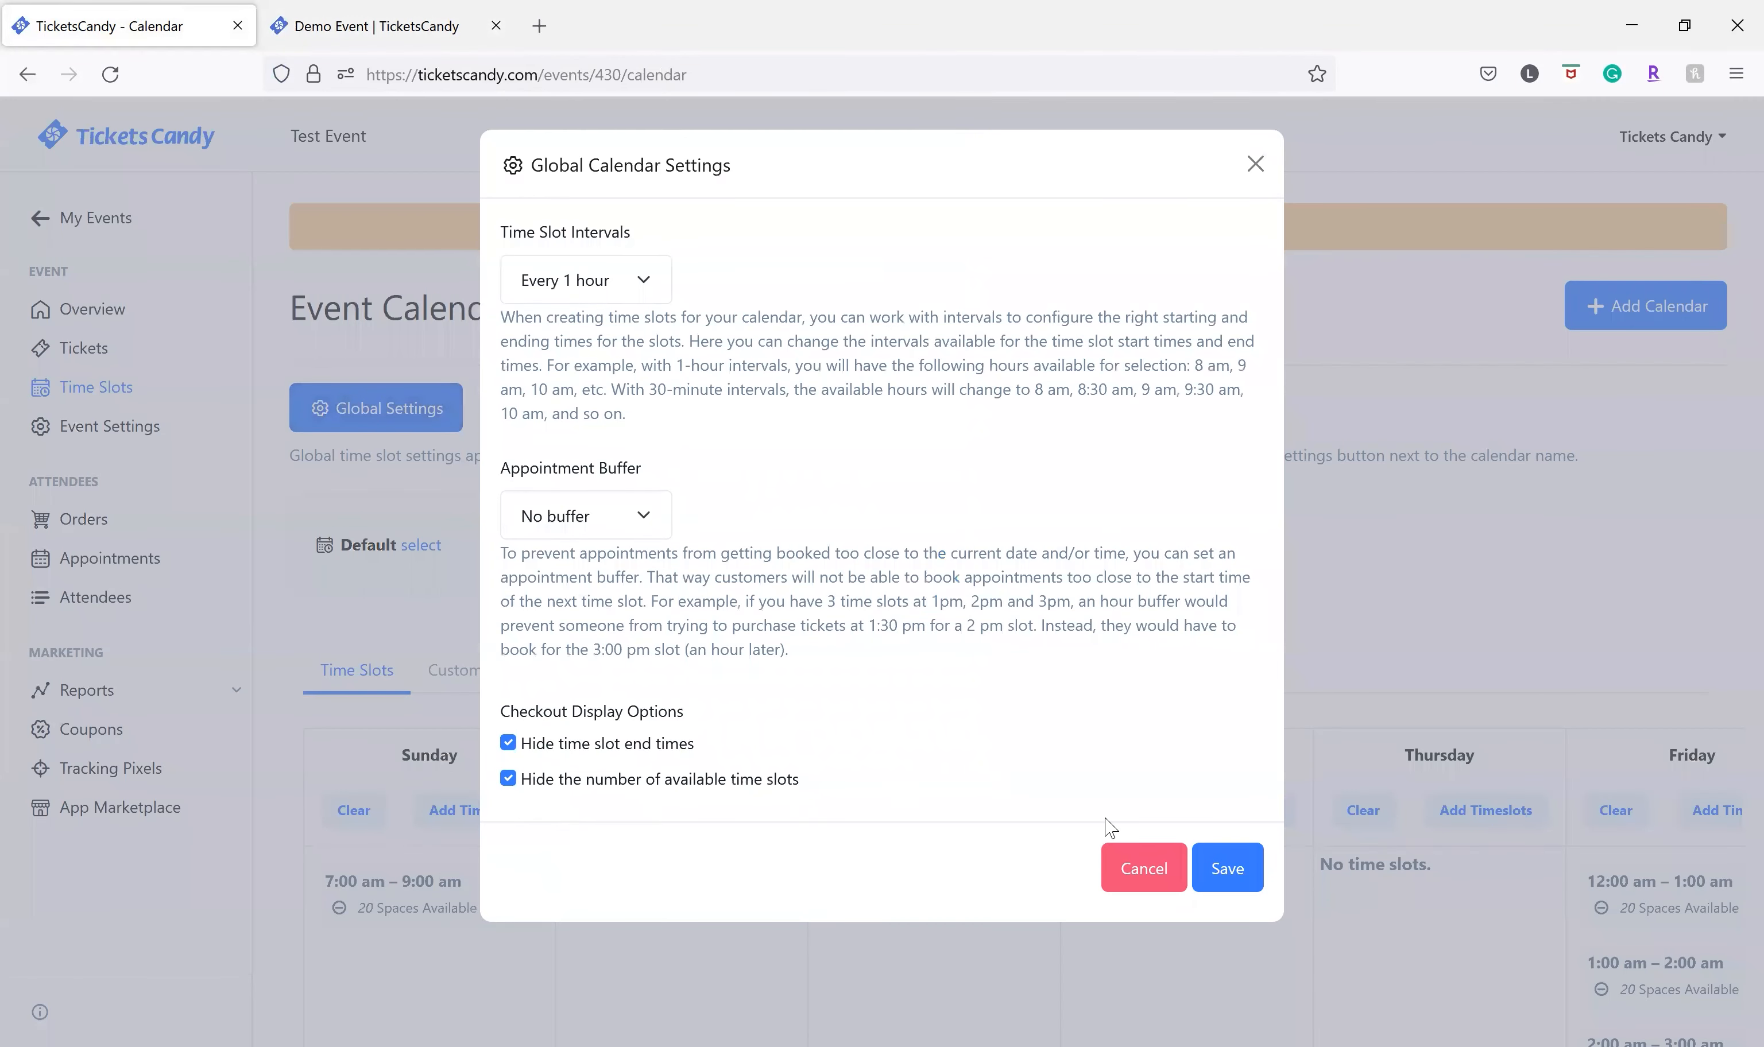
pyautogui.click(1226, 867)
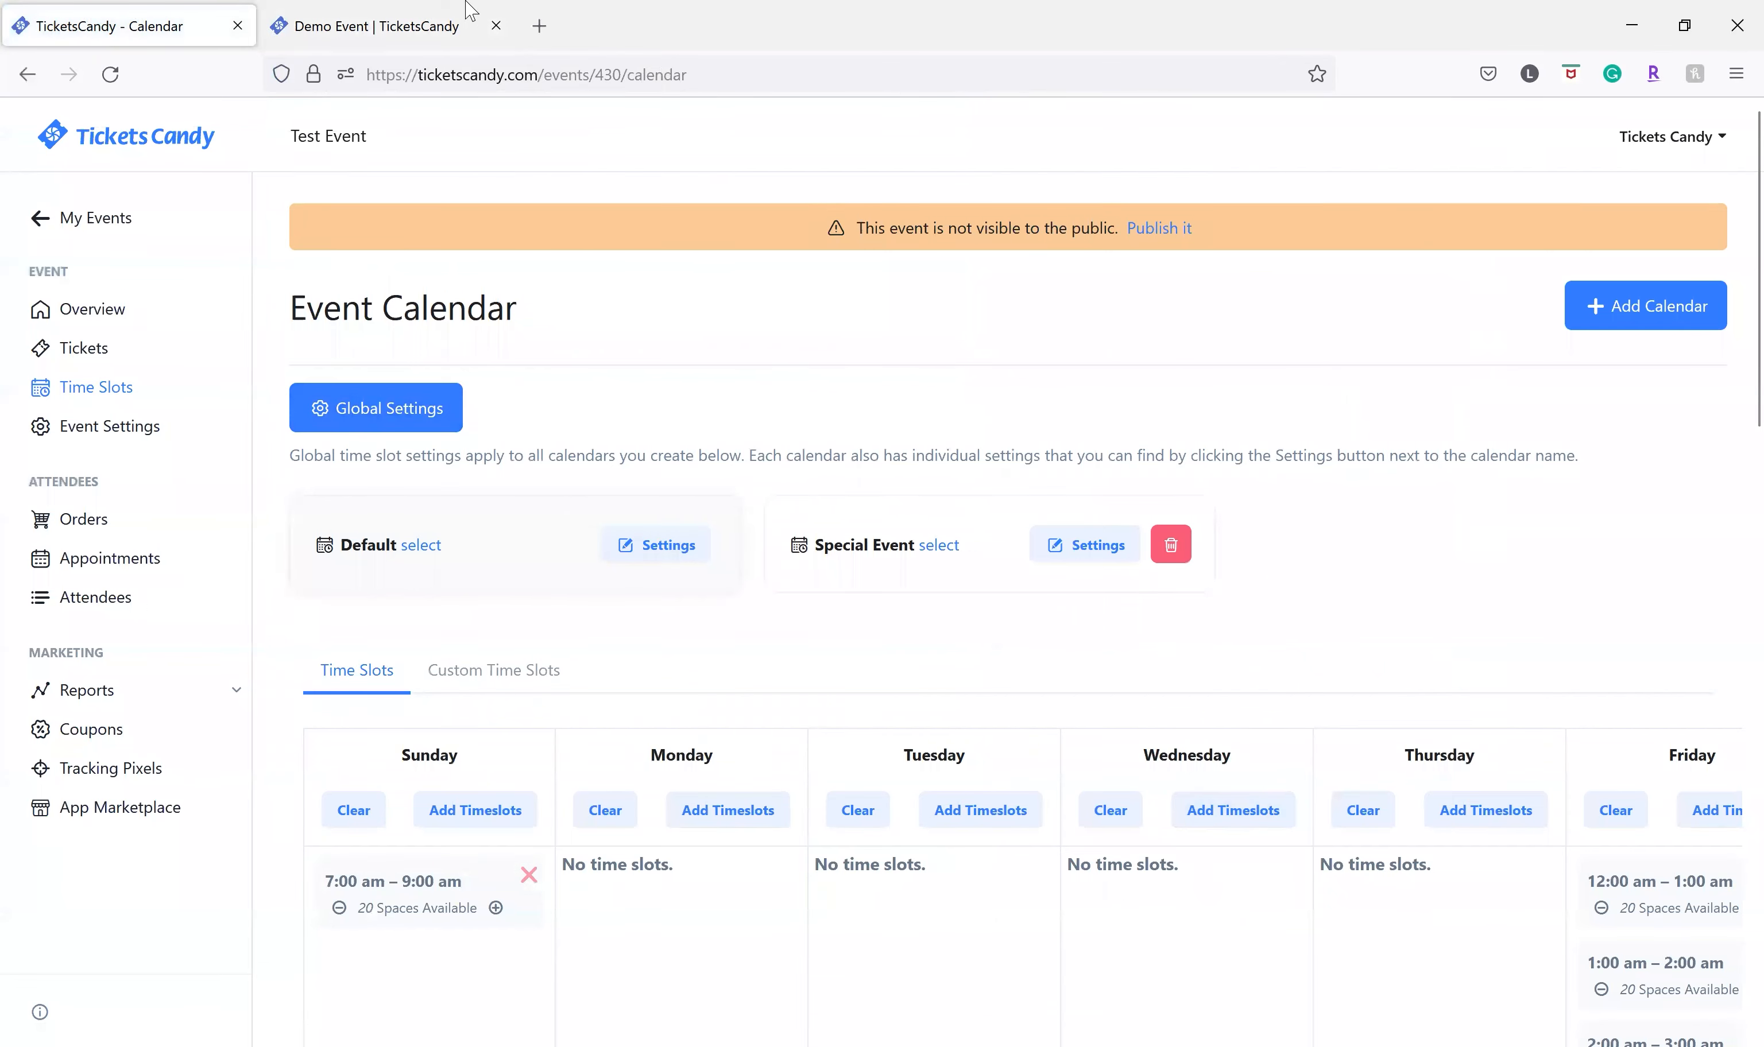
# Check the availability display of the September 23 slots in a reloaded Demo Event checkout with 1 General Admission 2 ticket
pyautogui.click(458, 26)
pyautogui.click(113, 83)
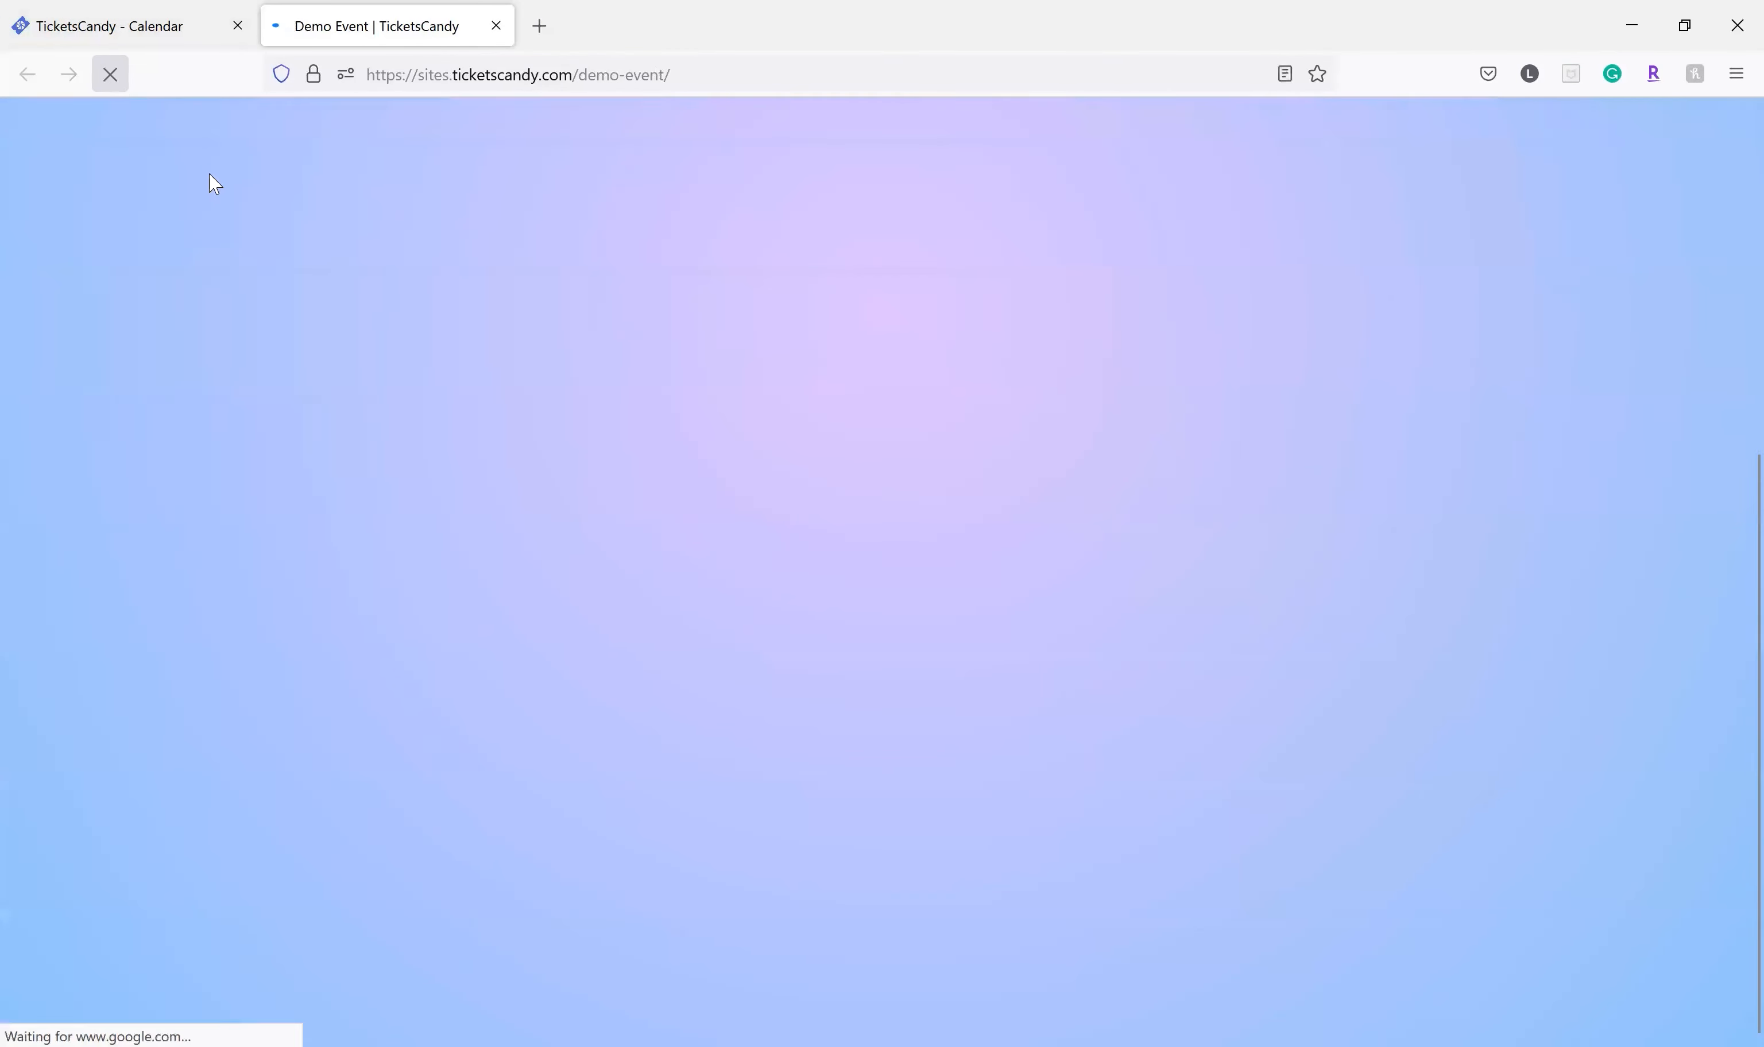
pyautogui.scroll(5, 1378, 308)
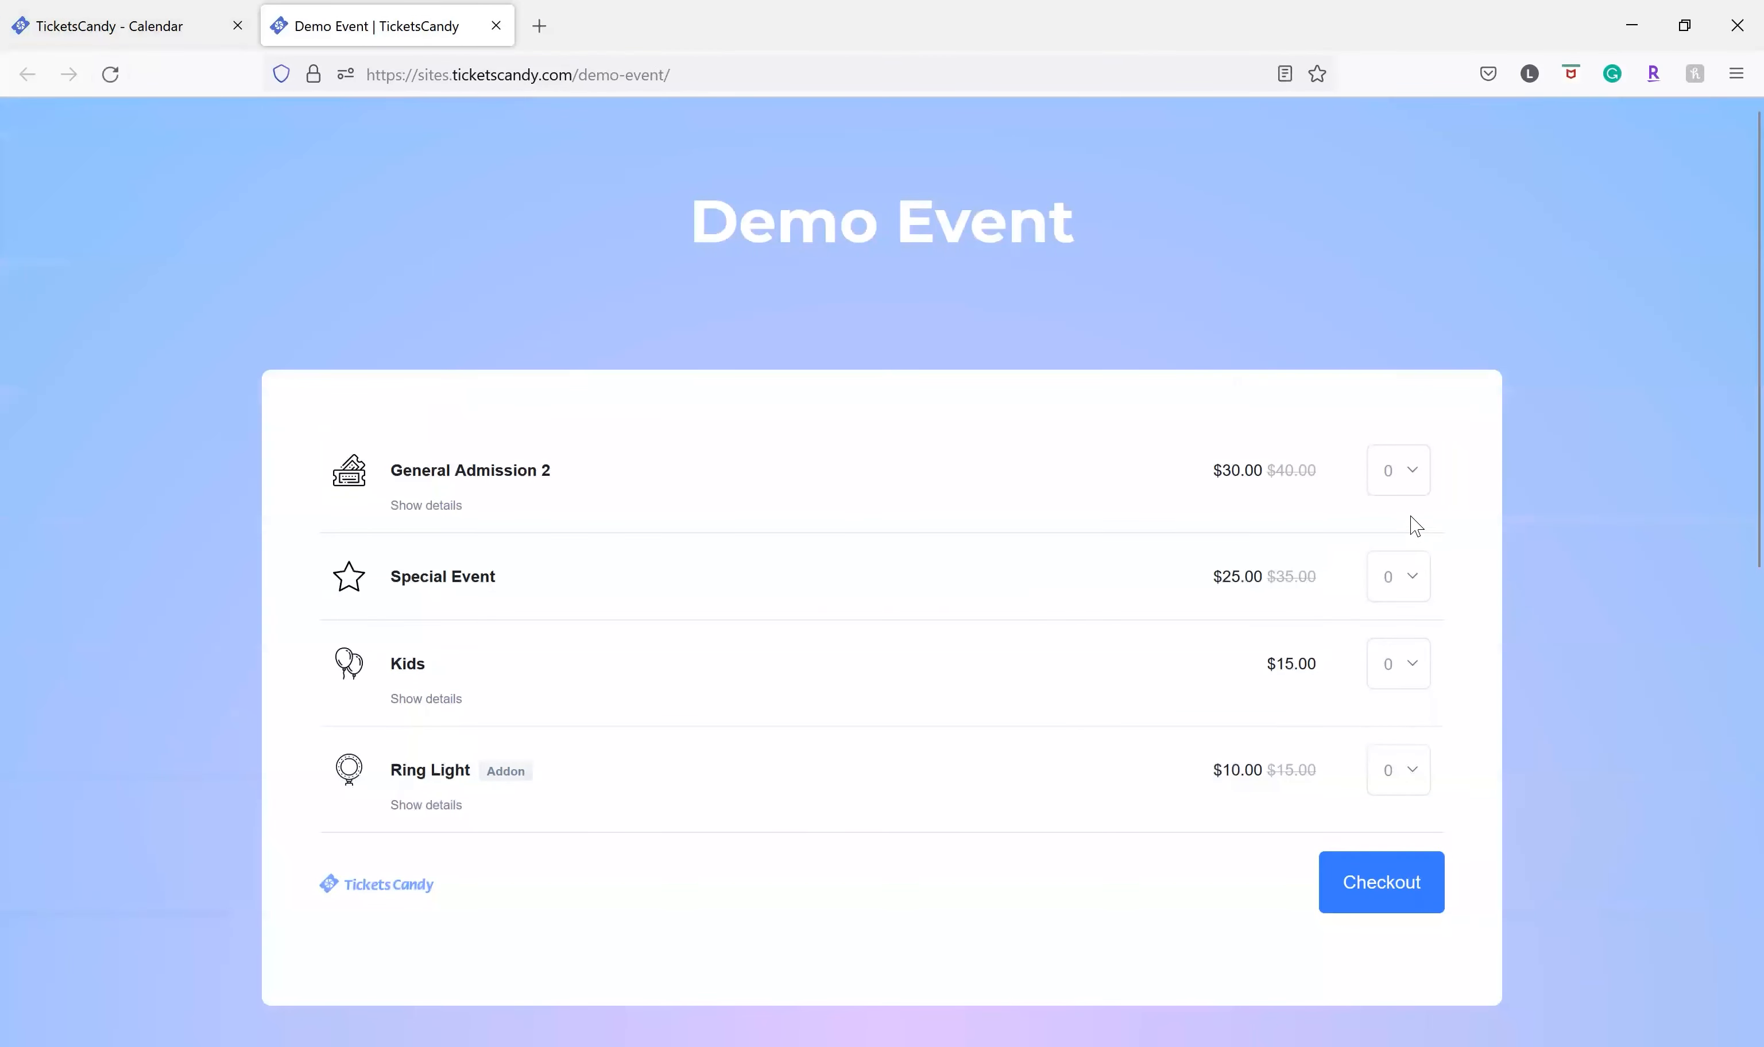
pyautogui.click(1399, 470)
pyautogui.click(1399, 550)
pyautogui.click(1425, 881)
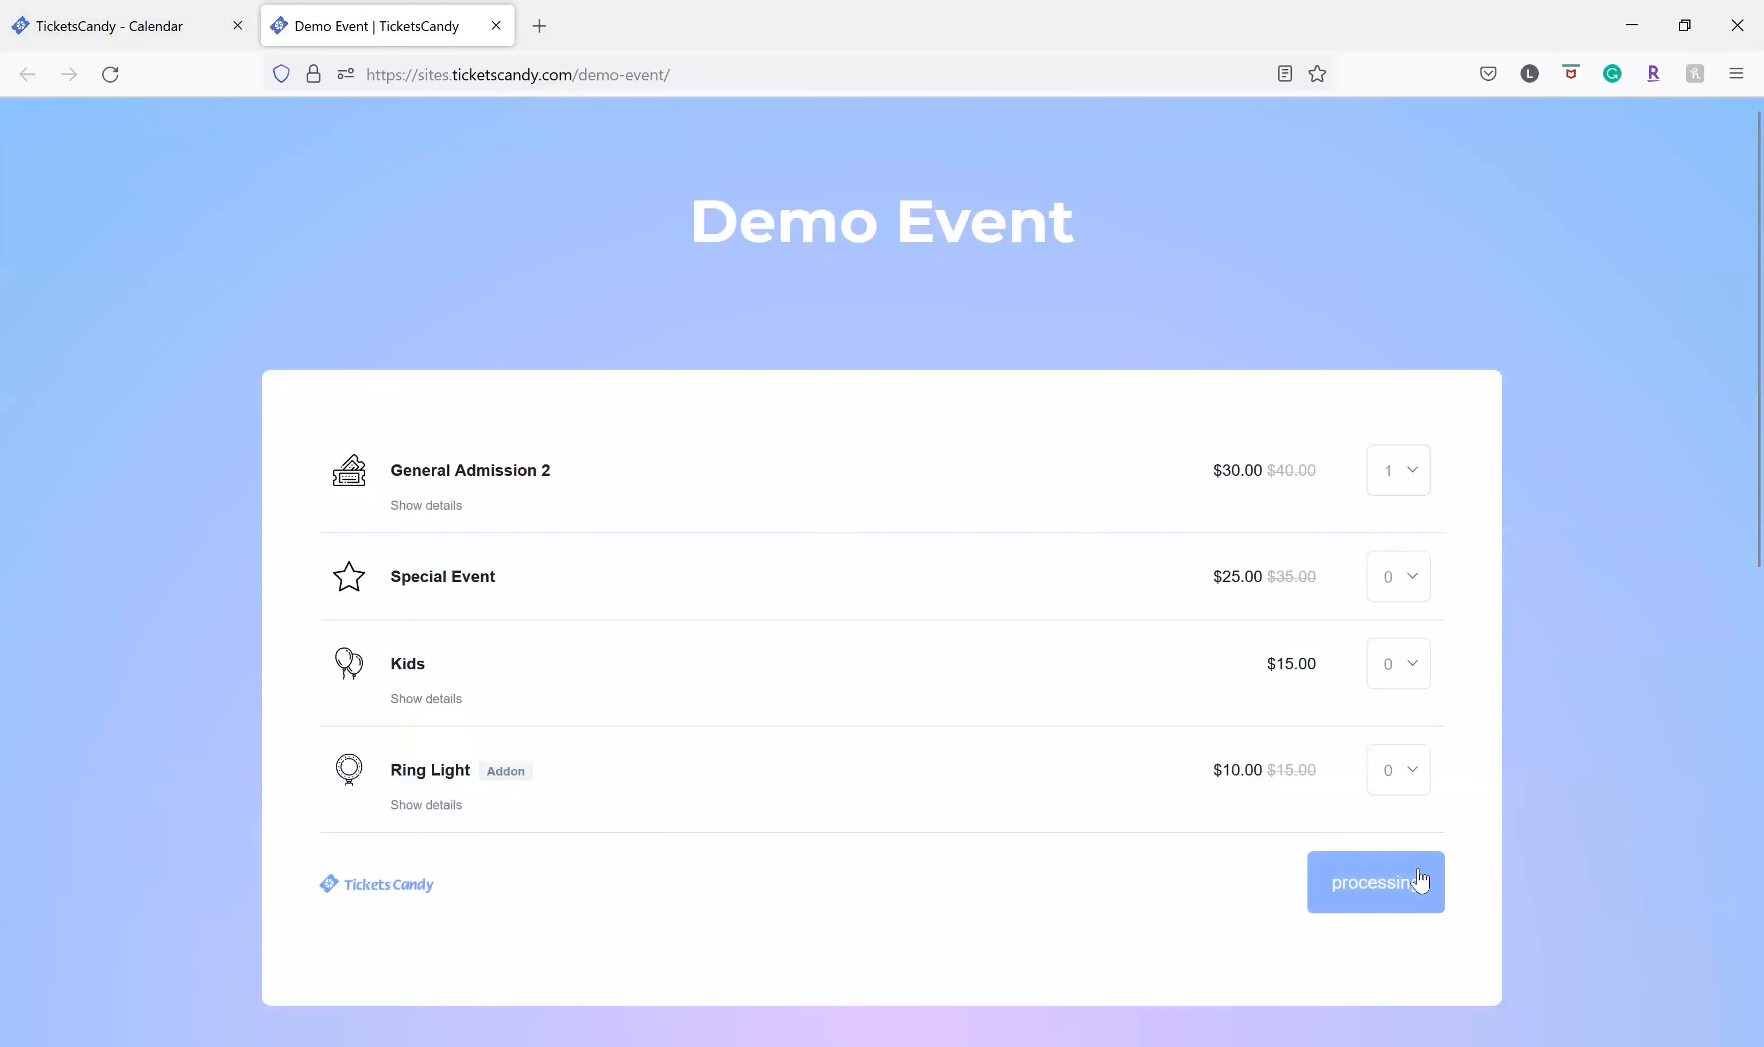
pyautogui.scroll(-5, 1362, 788)
pyautogui.click(1346, 800)
pyautogui.scroll(-4, 1189, 770)
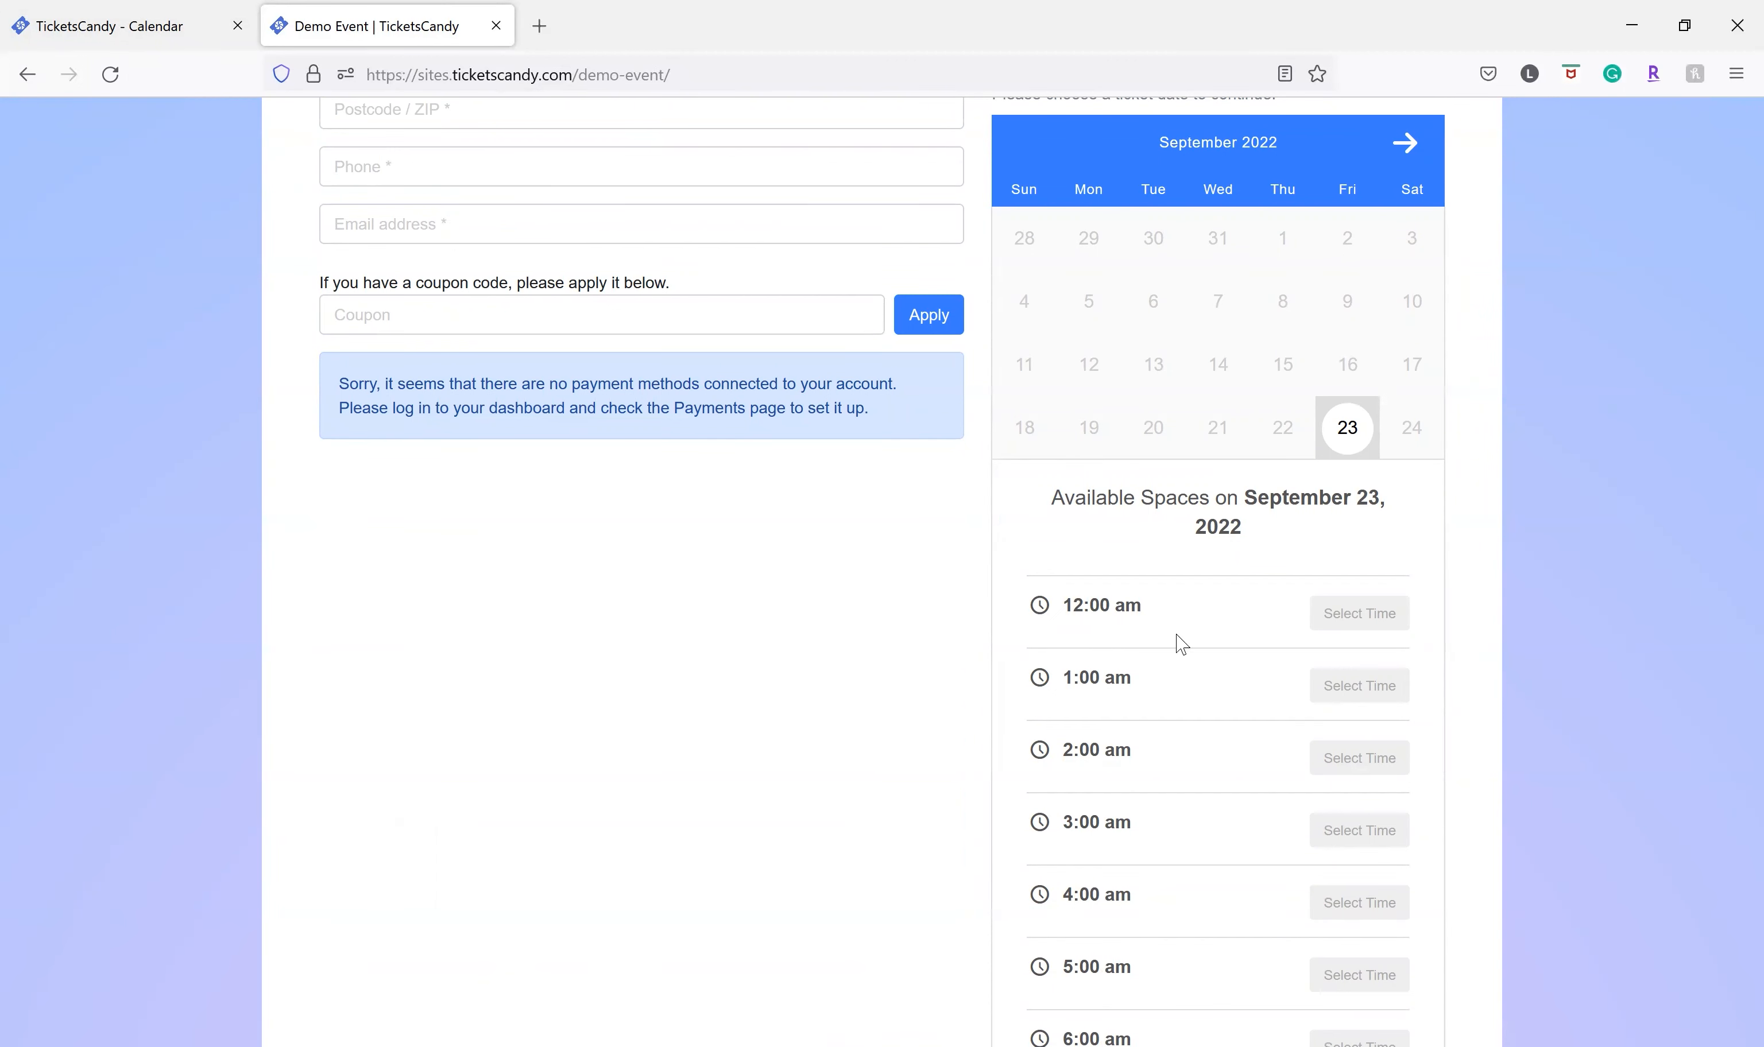
# Disable both checkout display options, for slot end times and number of available slots, in the global calendar settings and save
pyautogui.click(40, 9)
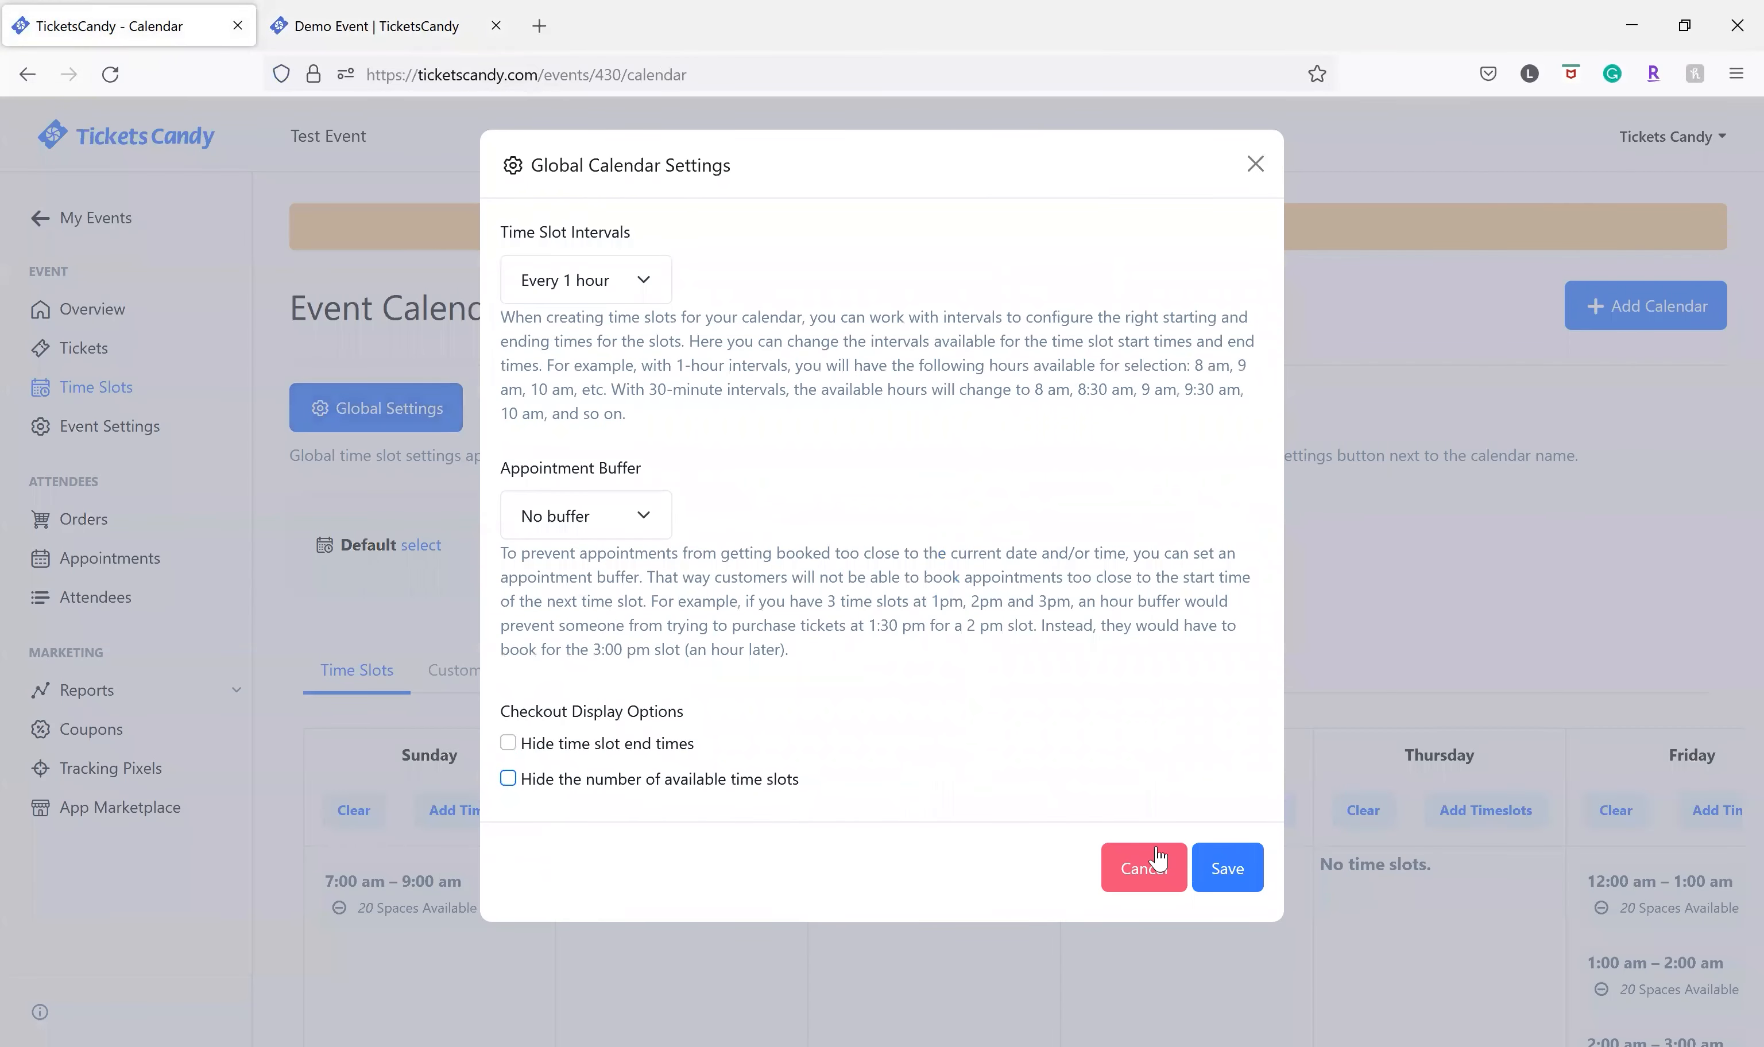
pyautogui.click(1222, 868)
# Reload the Demo Event page, return to checkout with 1 General Admission 2 ticket, and review the September 23 slot list
pyautogui.click(307, 26)
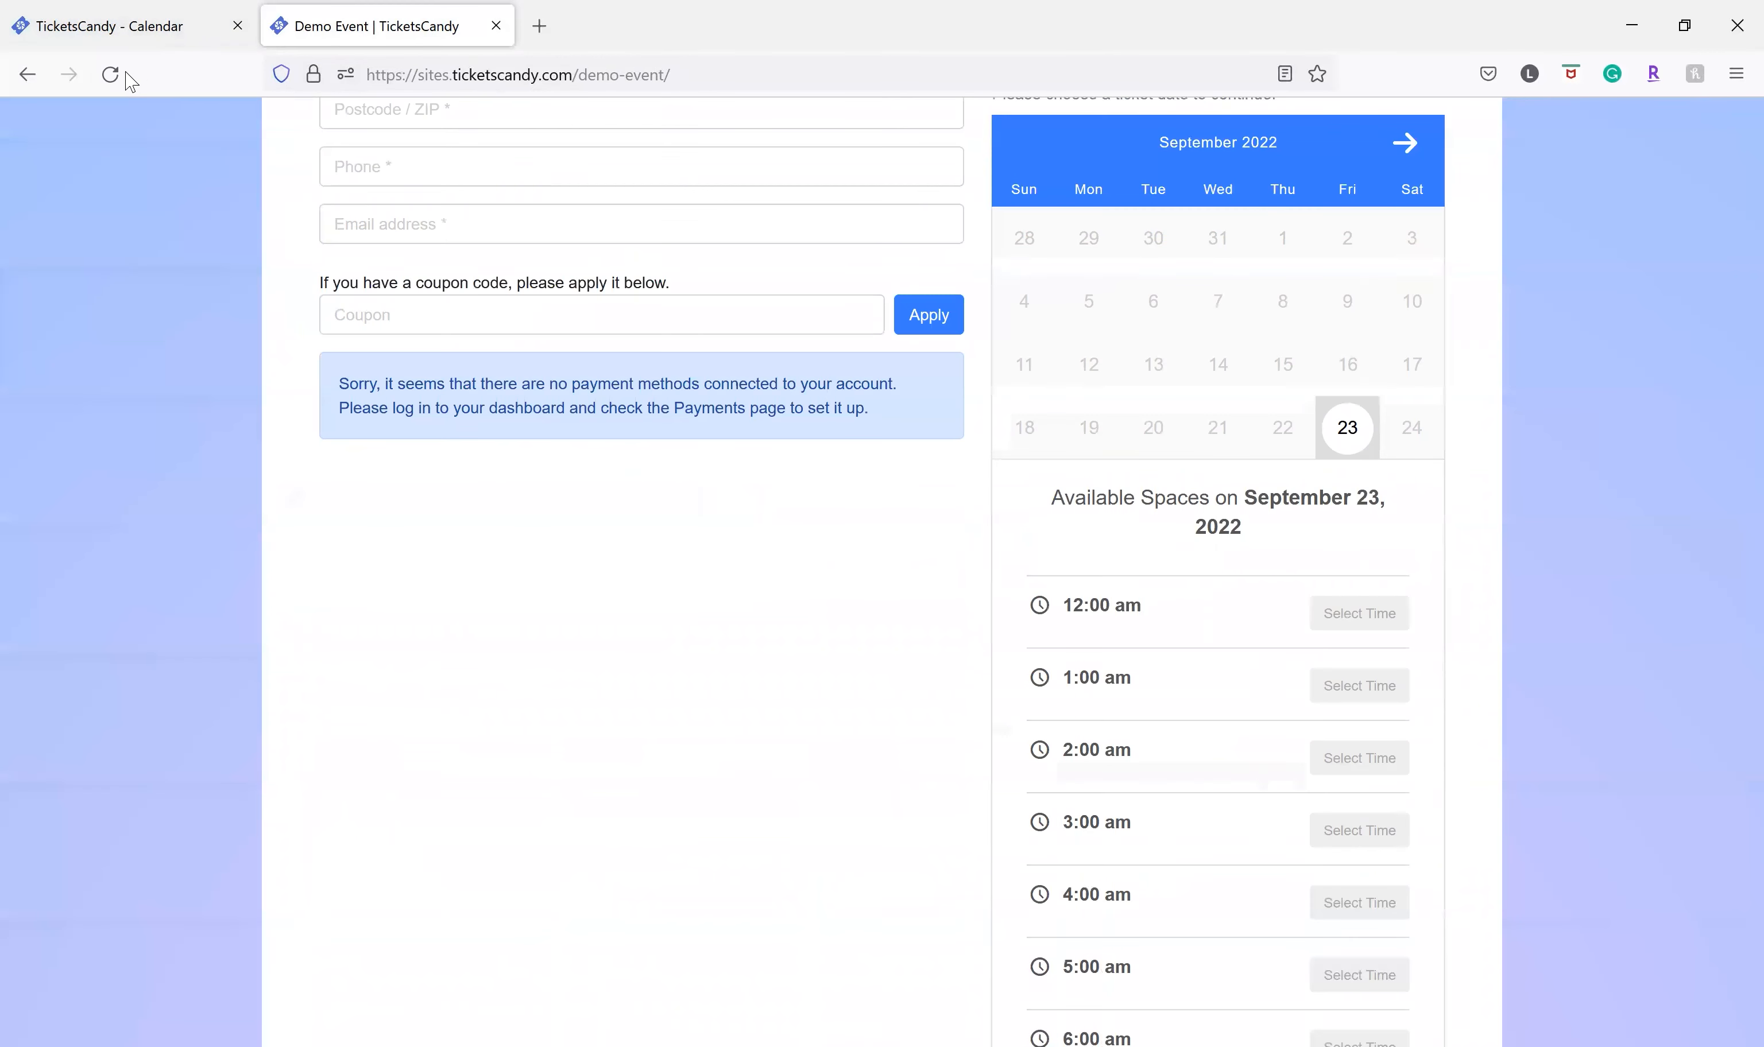
pyautogui.click(110, 75)
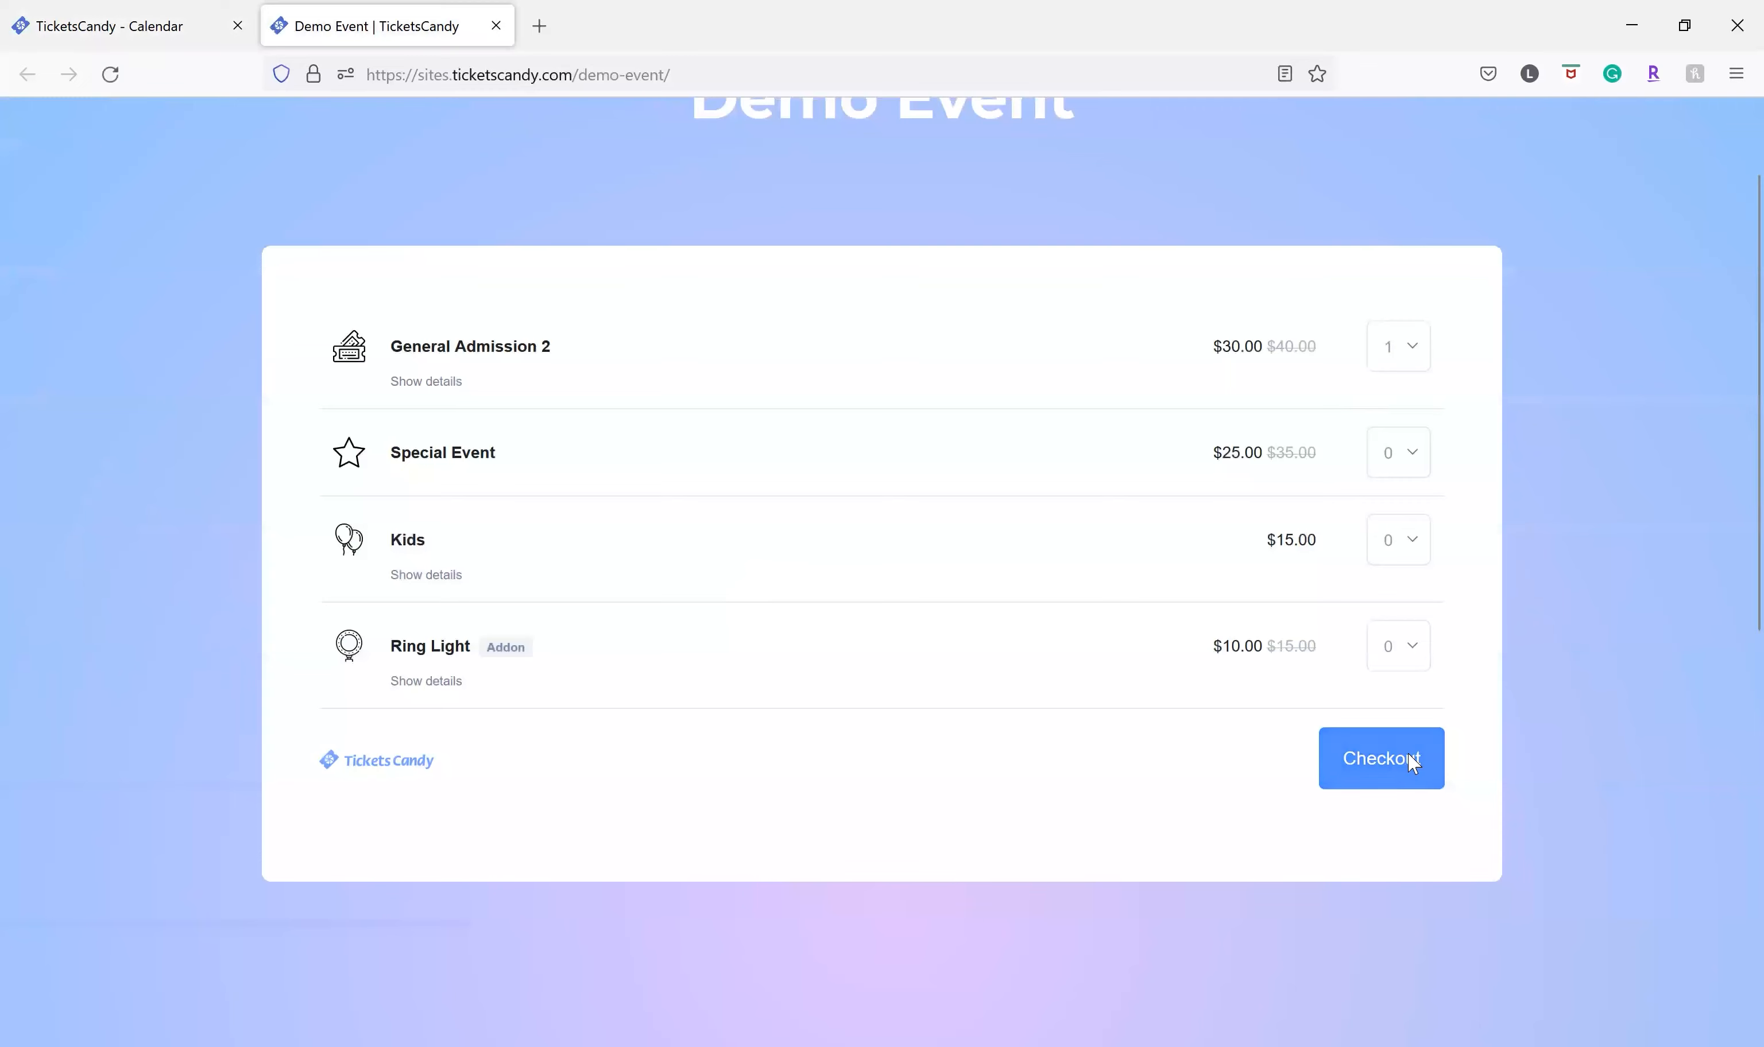
pyautogui.click(1381, 758)
pyautogui.scroll(-3, 1346, 715)
pyautogui.scroll(-2, 1349, 708)
pyautogui.click(1348, 674)
pyautogui.scroll(-2, 1260, 644)
pyautogui.scroll(-3, 1247, 541)
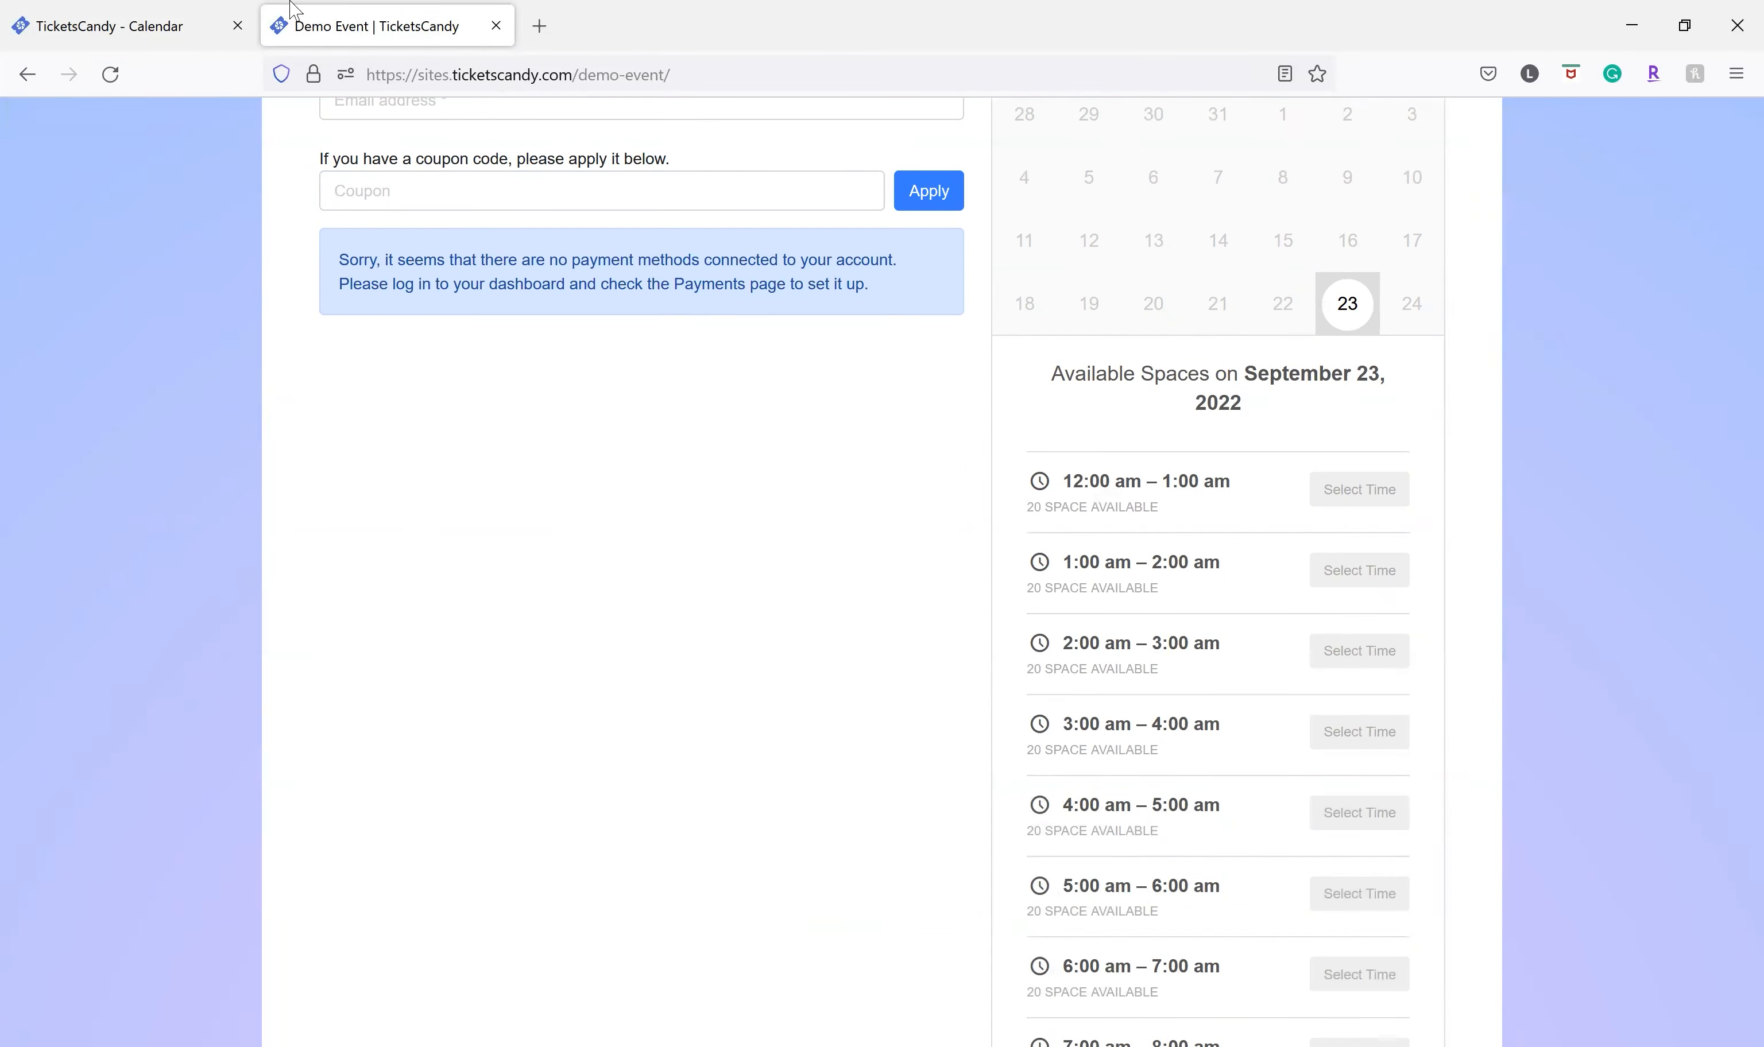
# Try to name the Default calendar General Admission with the Date, Start Time, End Time format, and save its settings
pyautogui.click(120, 10)
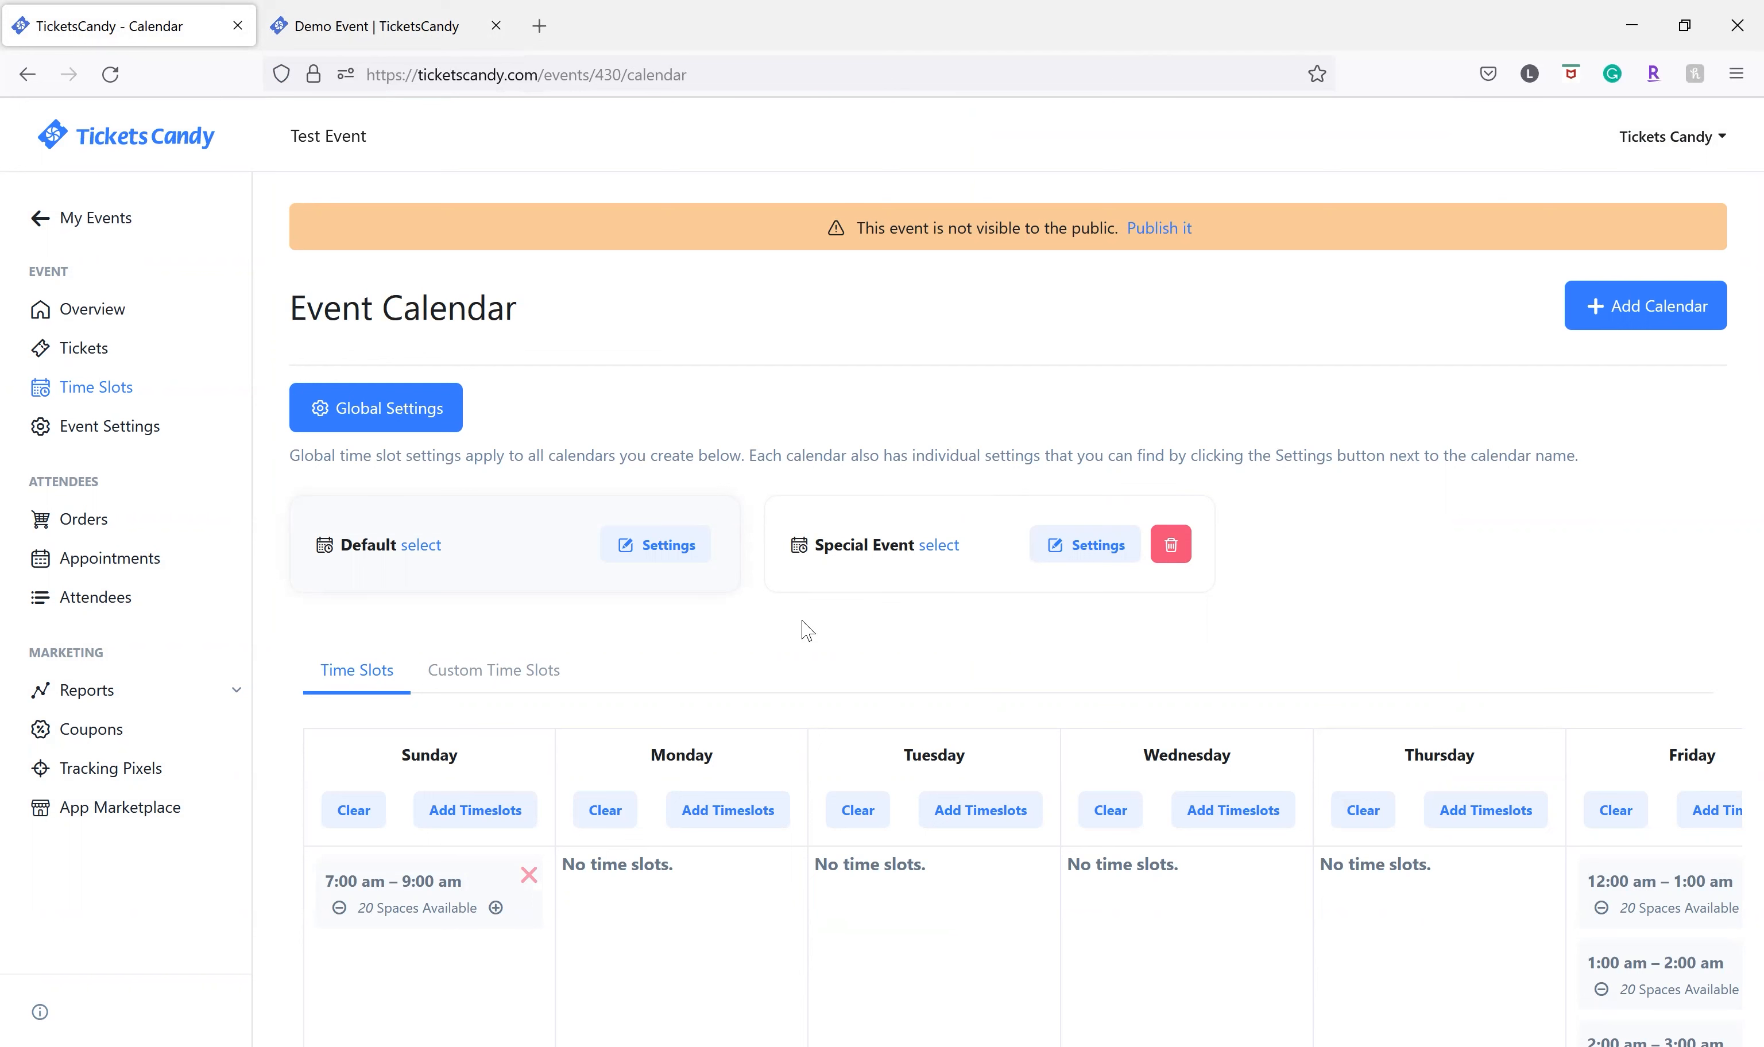
pyautogui.click(674, 562)
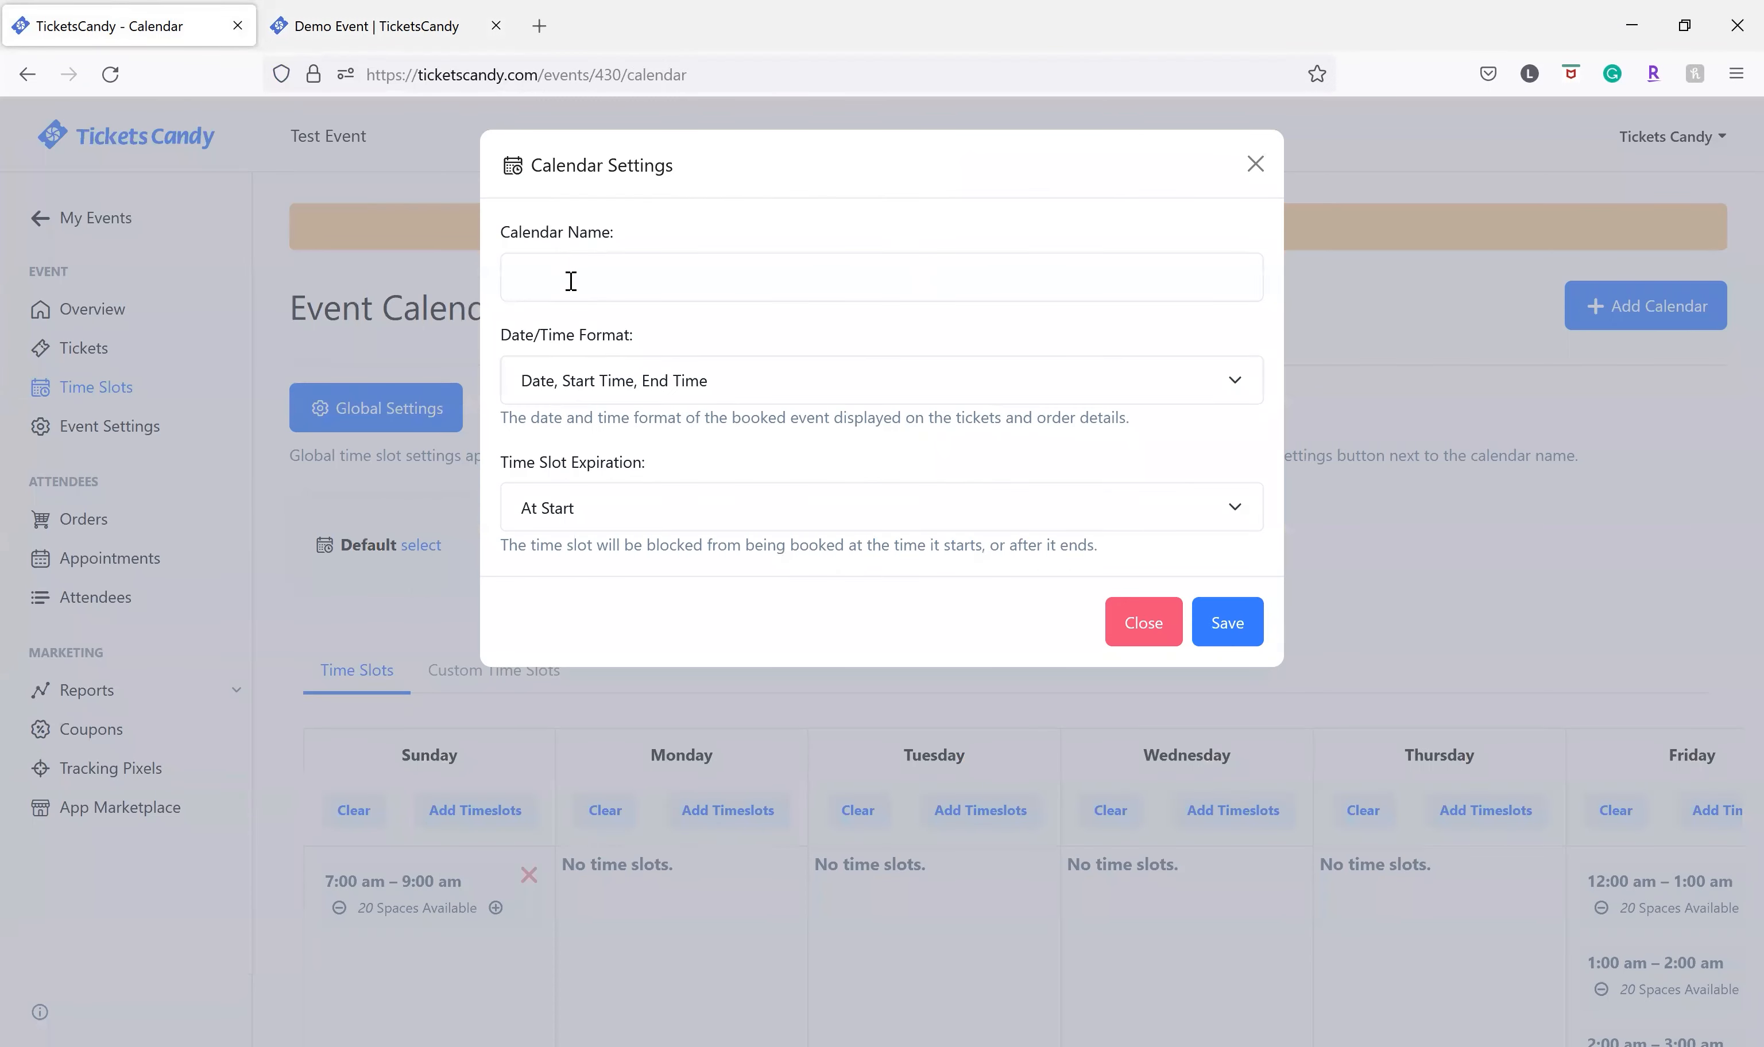
pyautogui.click(571, 281)
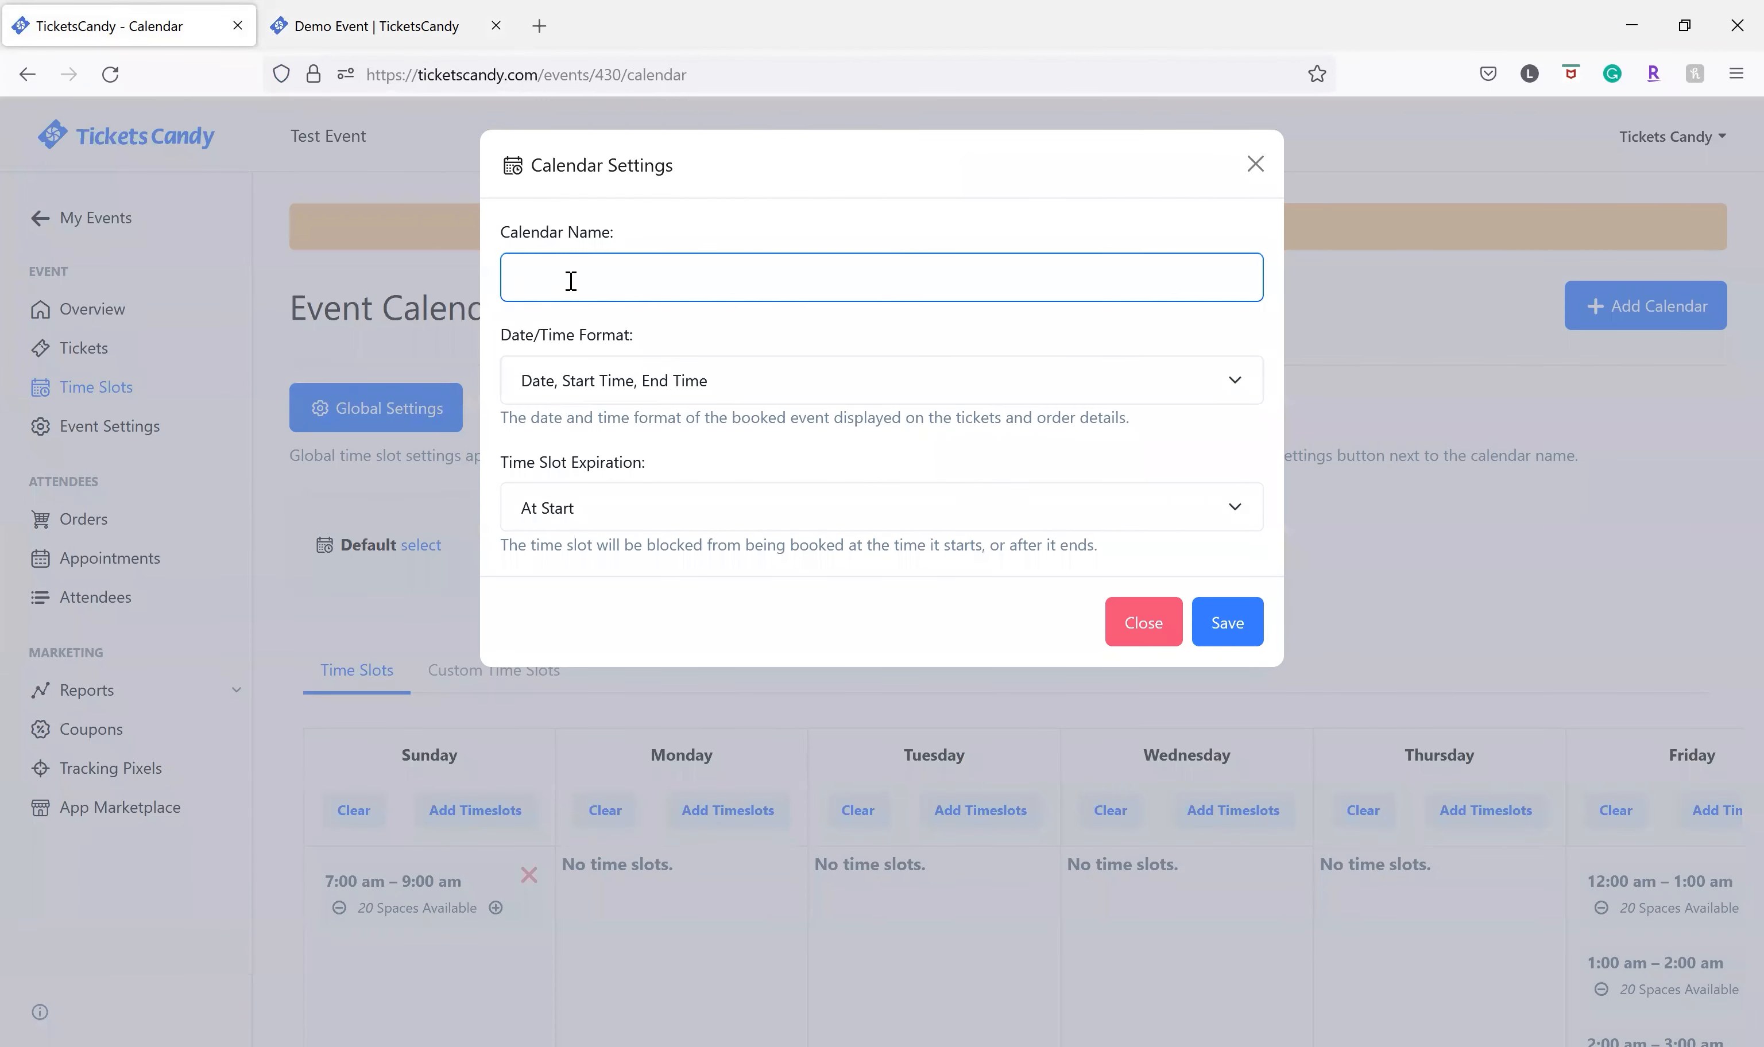
pyautogui.write('General Admission')
pyautogui.click(659, 345)
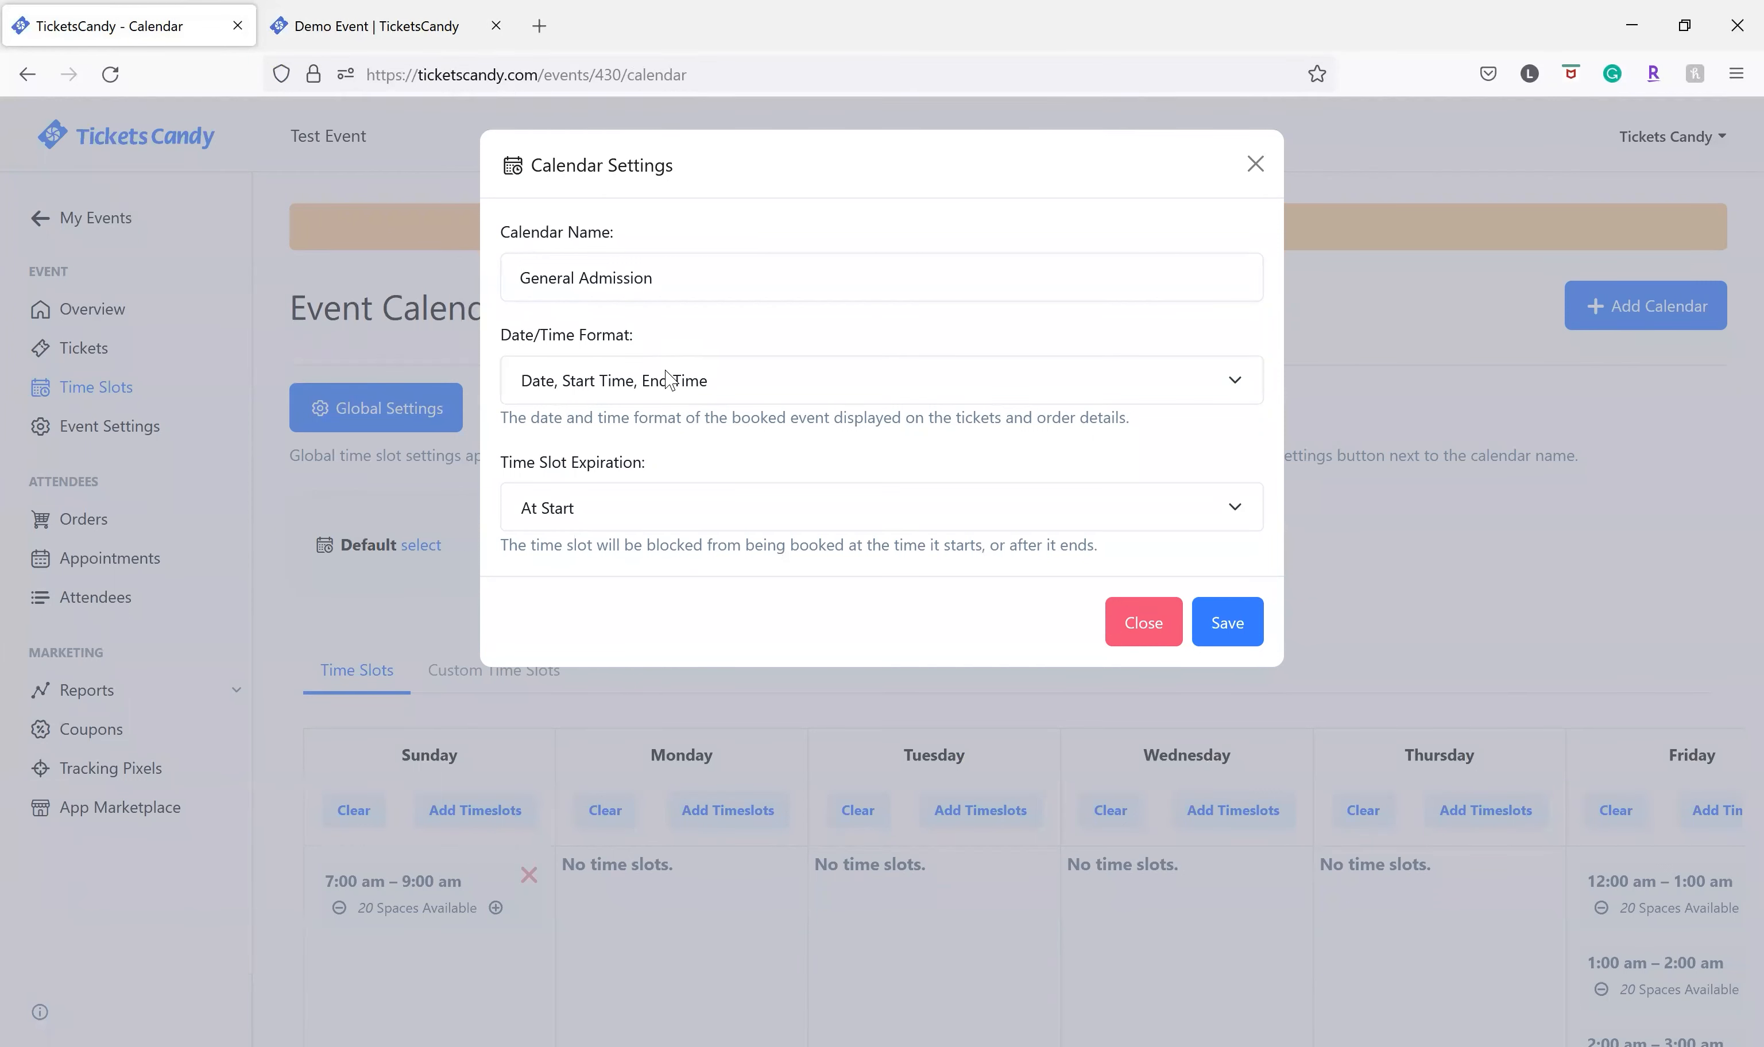
pyautogui.click(670, 379)
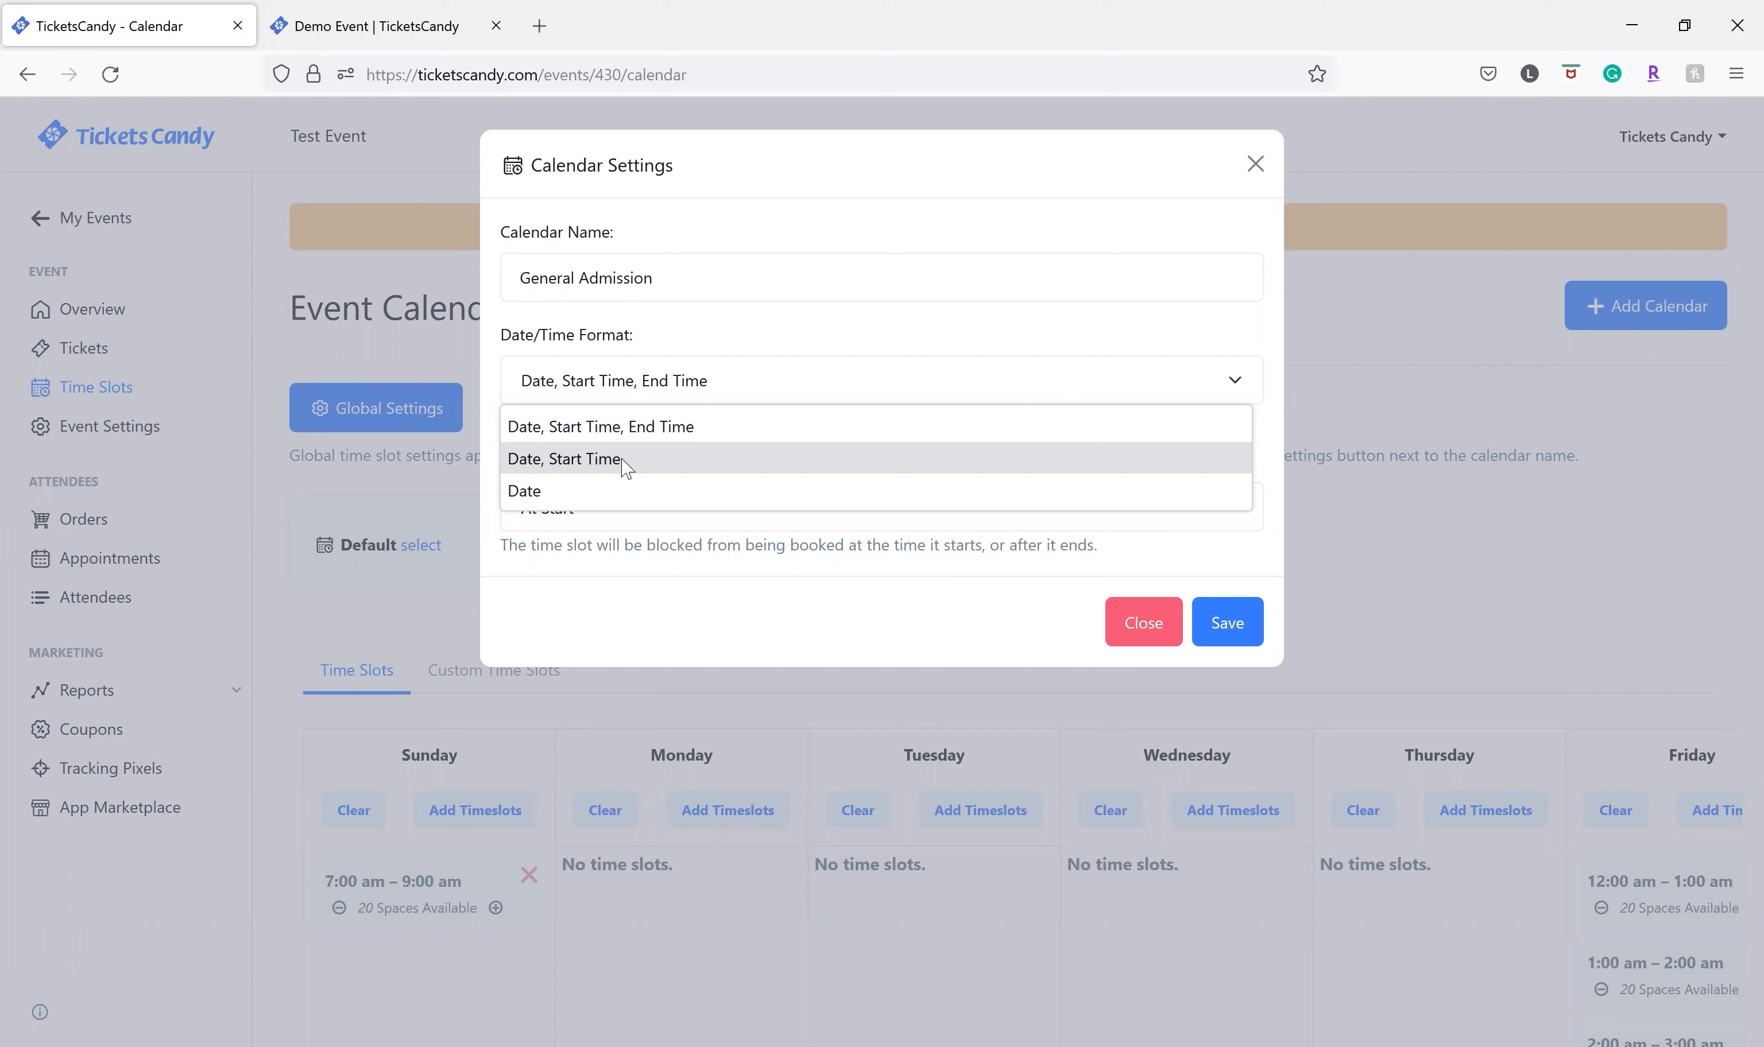
pyautogui.click(716, 429)
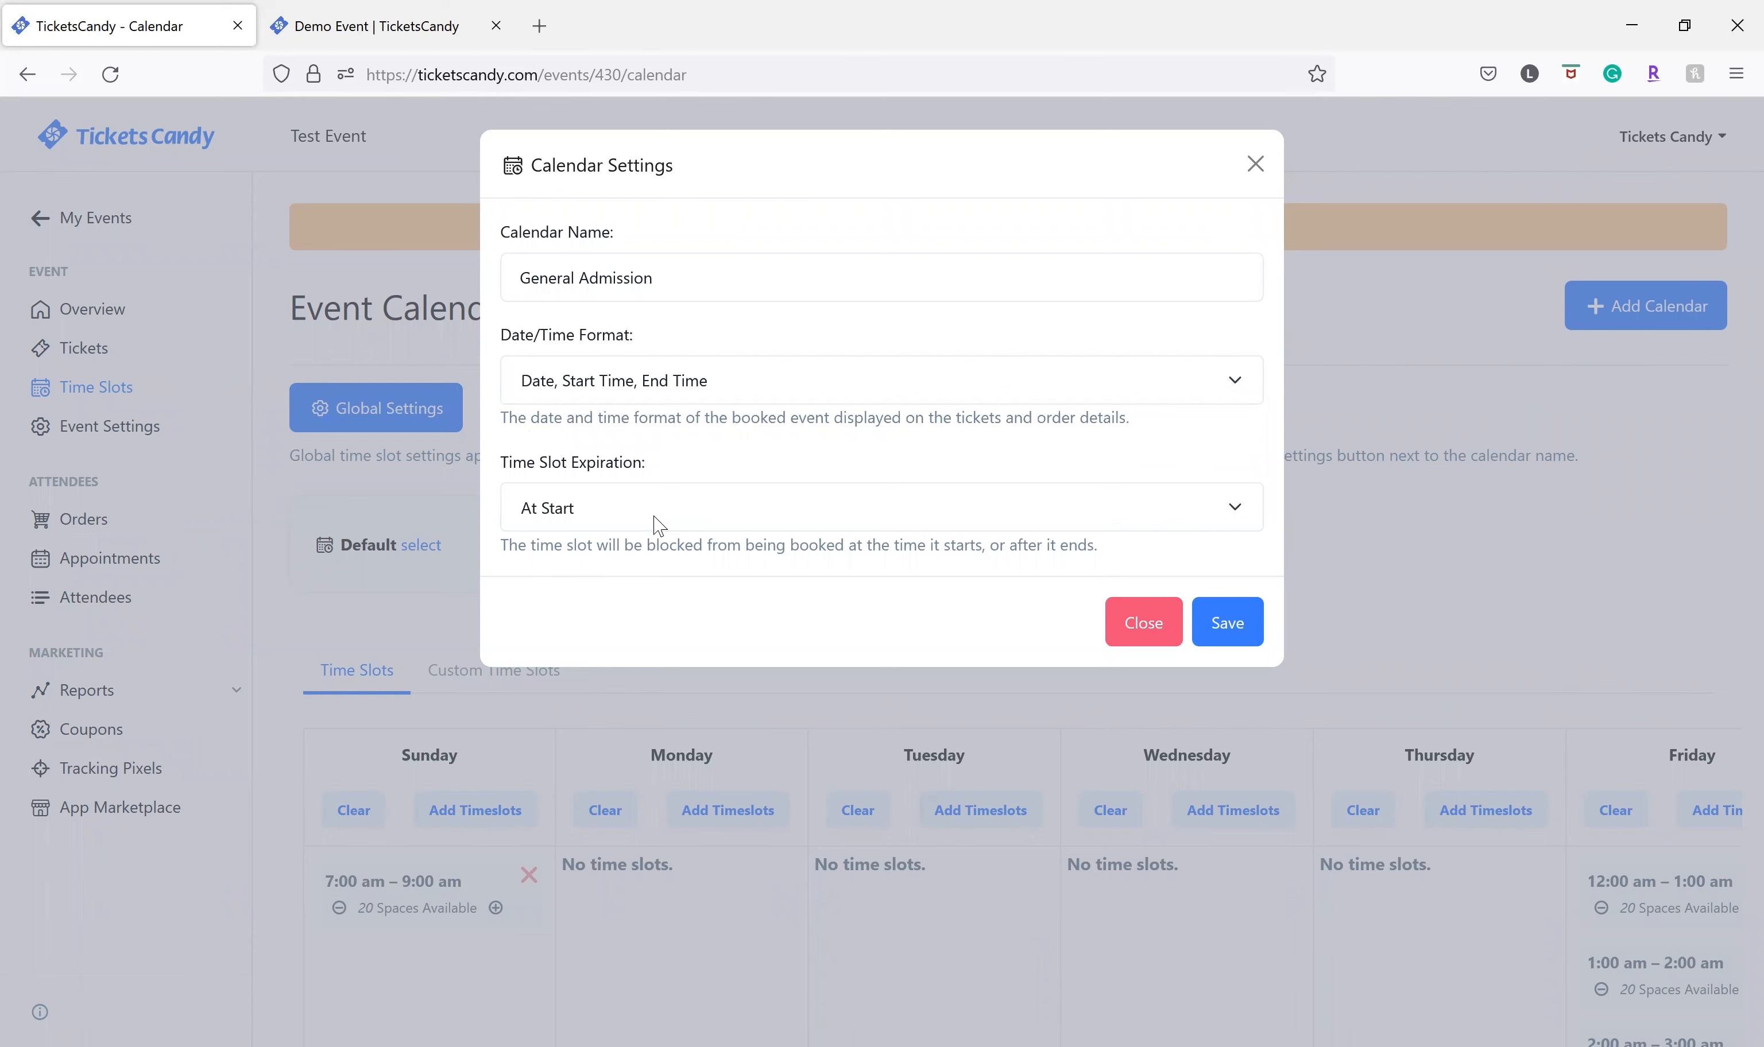
pyautogui.click(1242, 623)
# Reload the Demo Event page, check out with 1 General Admission 2 ticket, and examine which September 23 time slots are bookable
pyautogui.click(366, 9)
pyautogui.click(111, 74)
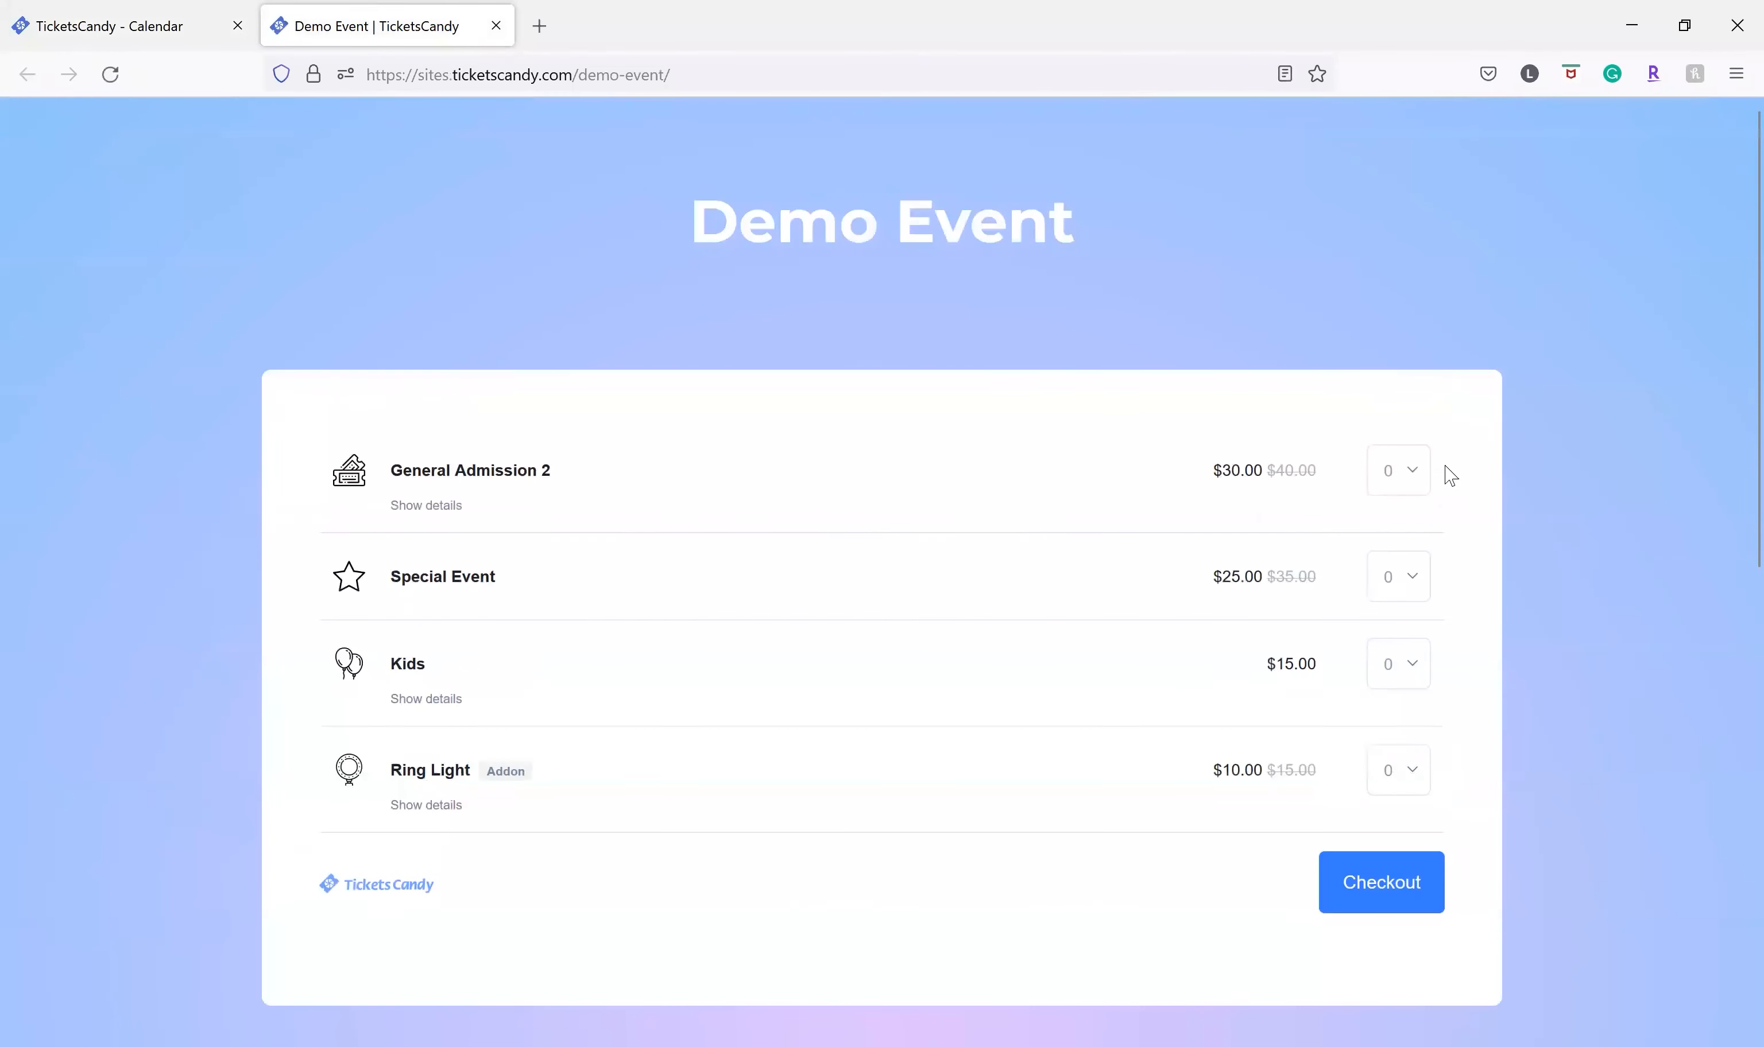
pyautogui.click(1389, 472)
pyautogui.click(1398, 539)
pyautogui.click(1392, 887)
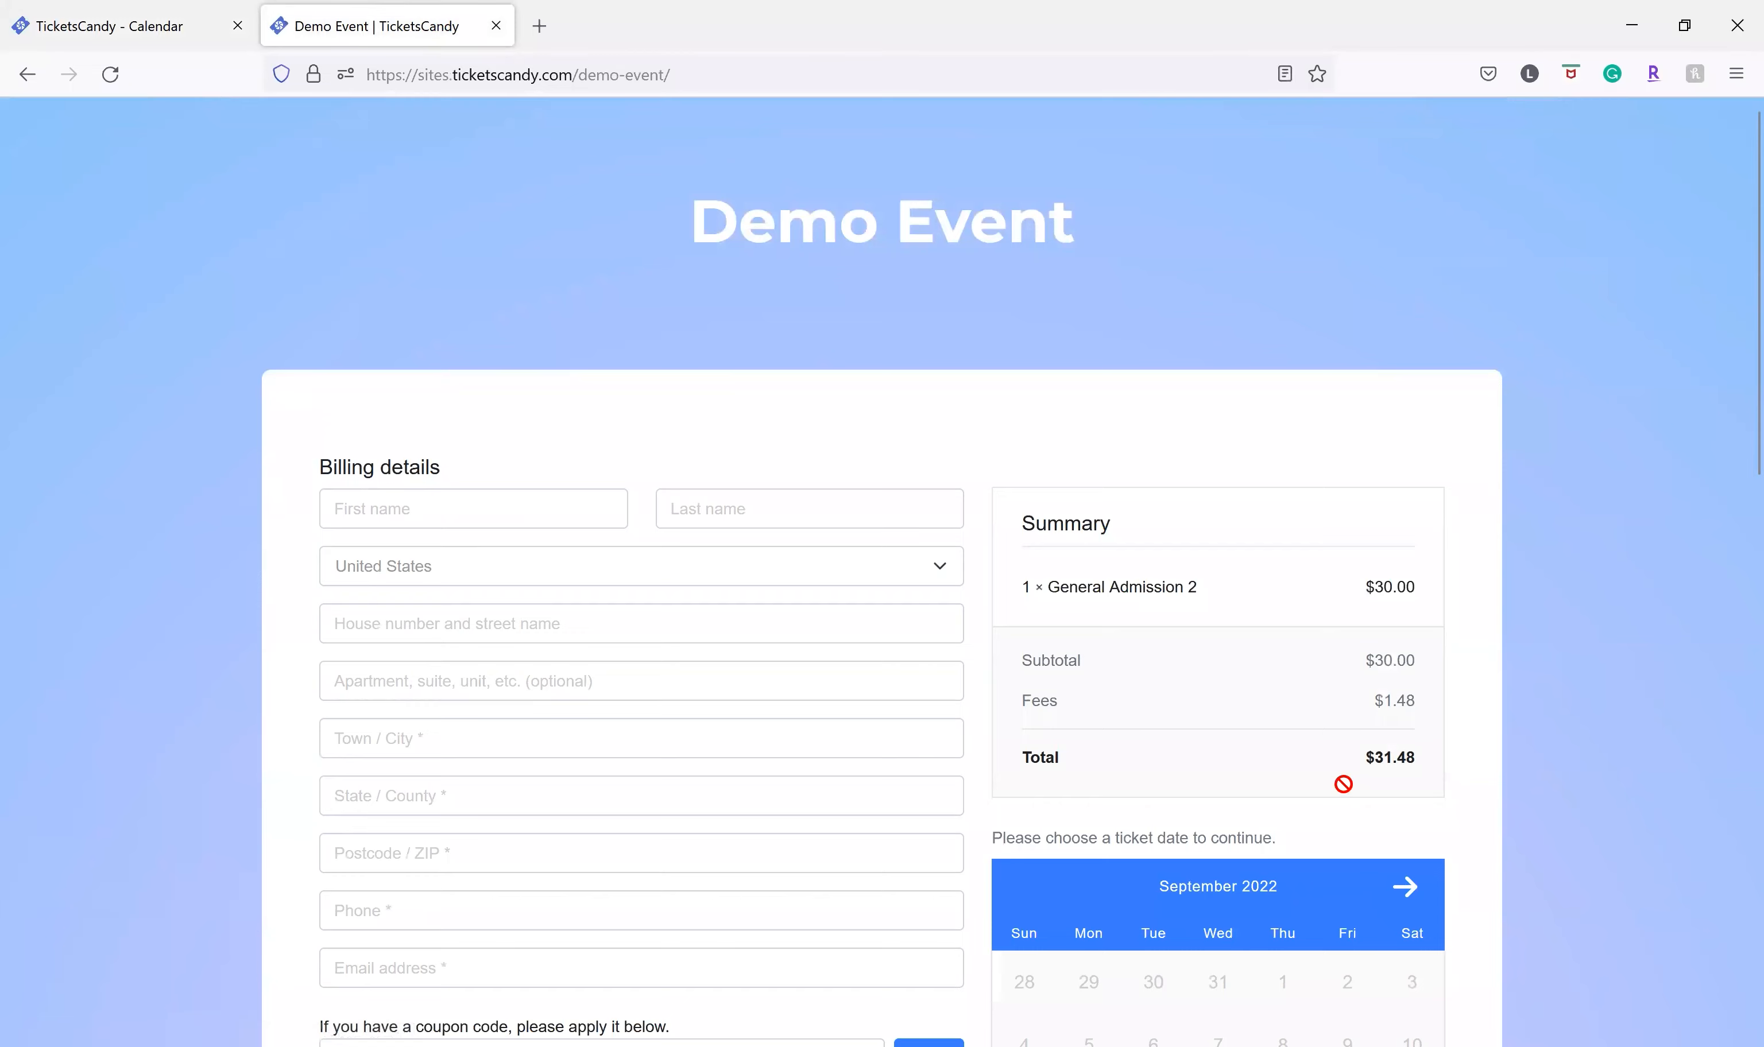
pyautogui.scroll(-5, 1342, 779)
pyautogui.click(1347, 794)
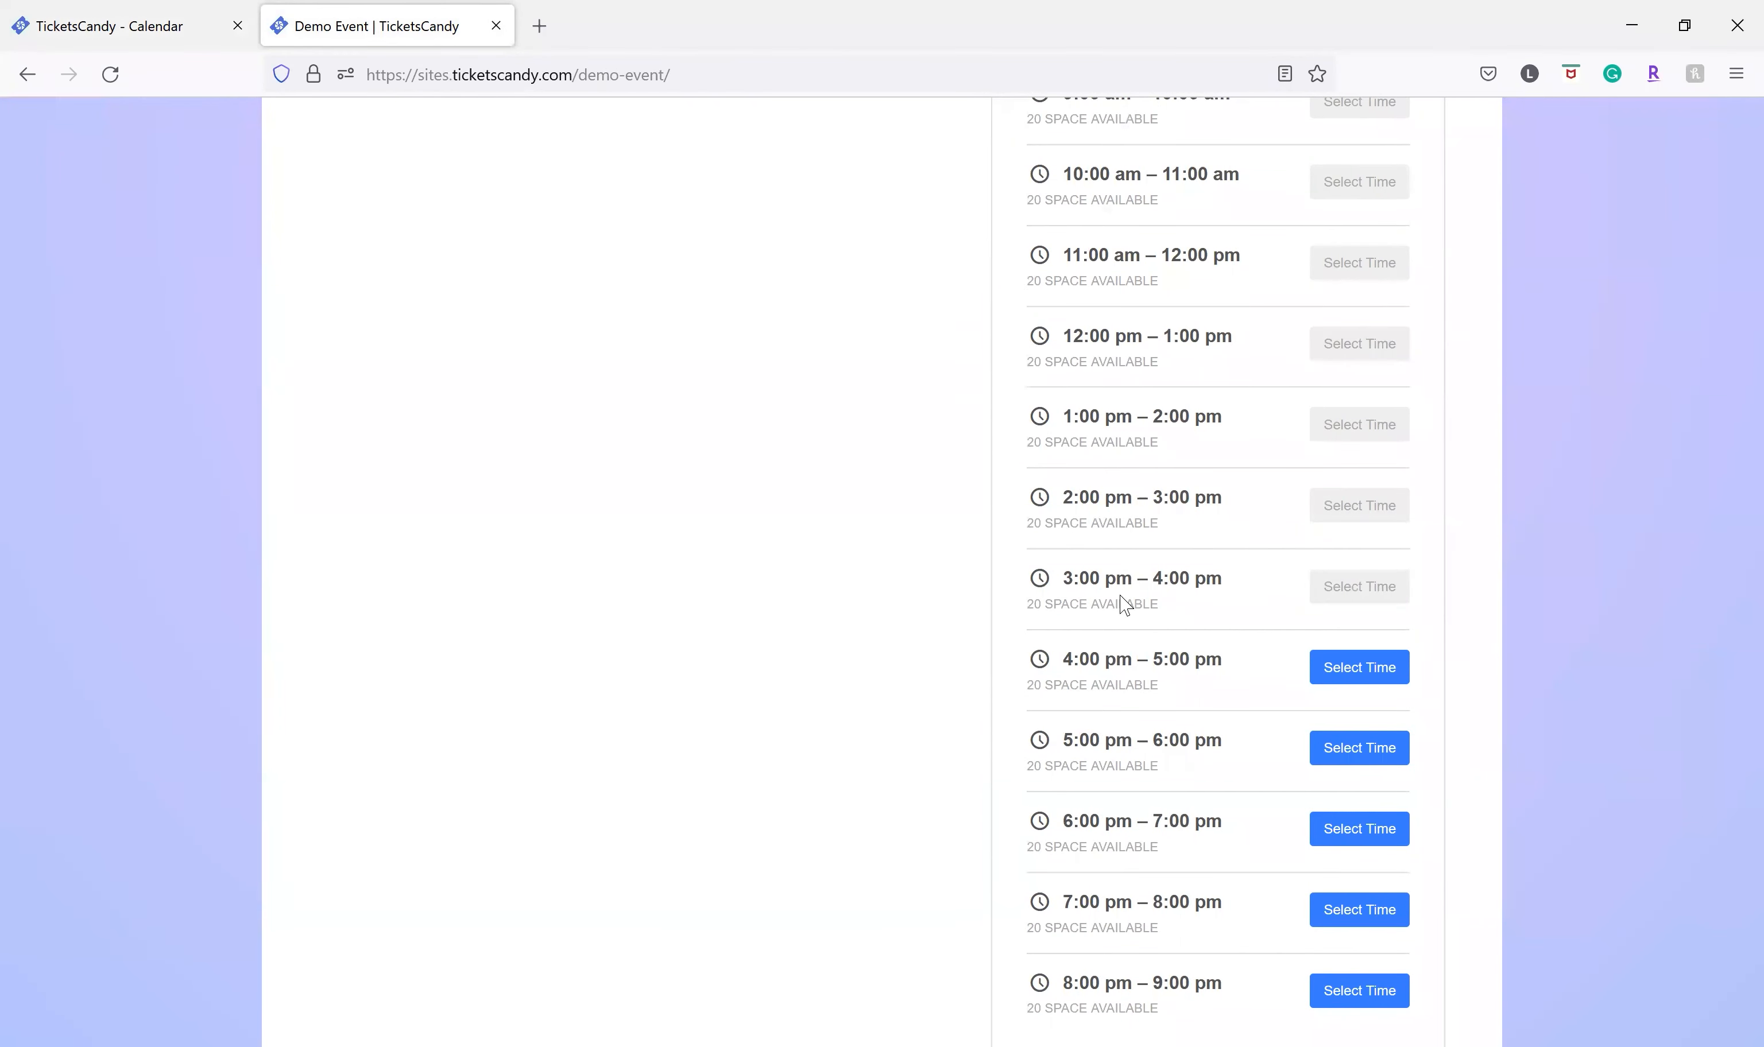
# Set the Default calendar's time slot expiration to At End and save its settings
pyautogui.click(159, 21)
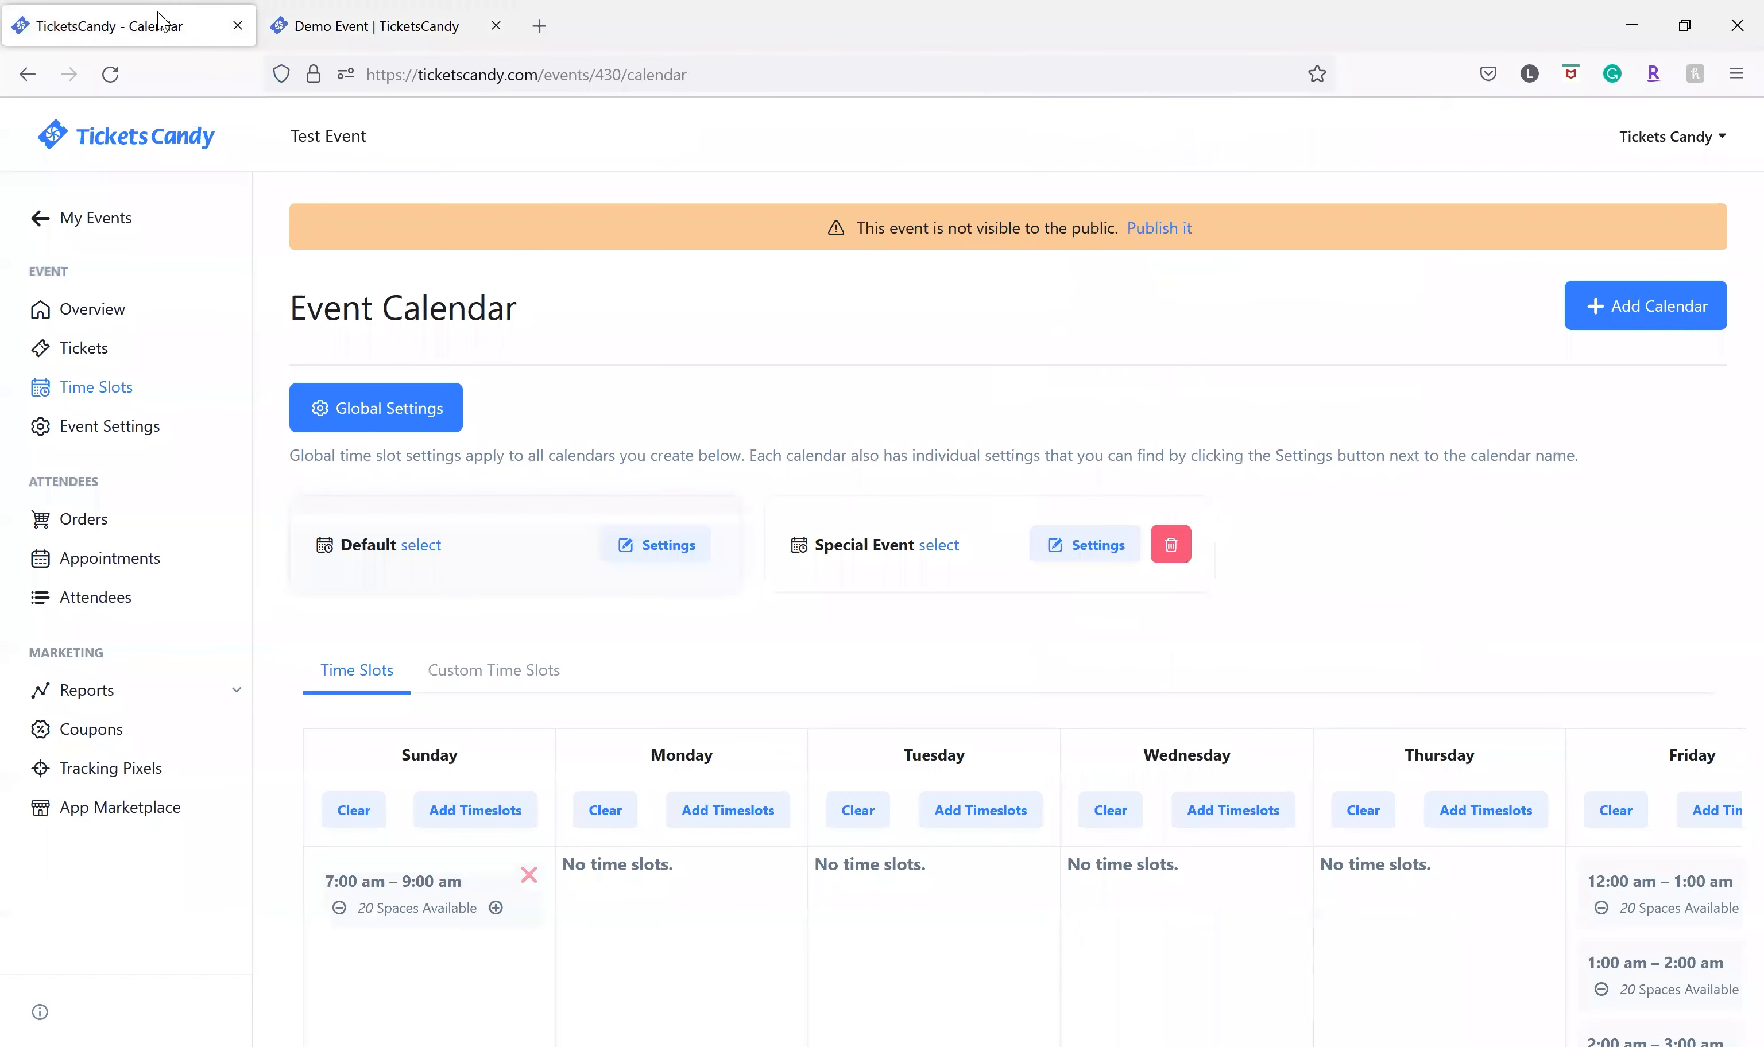
pyautogui.click(686, 551)
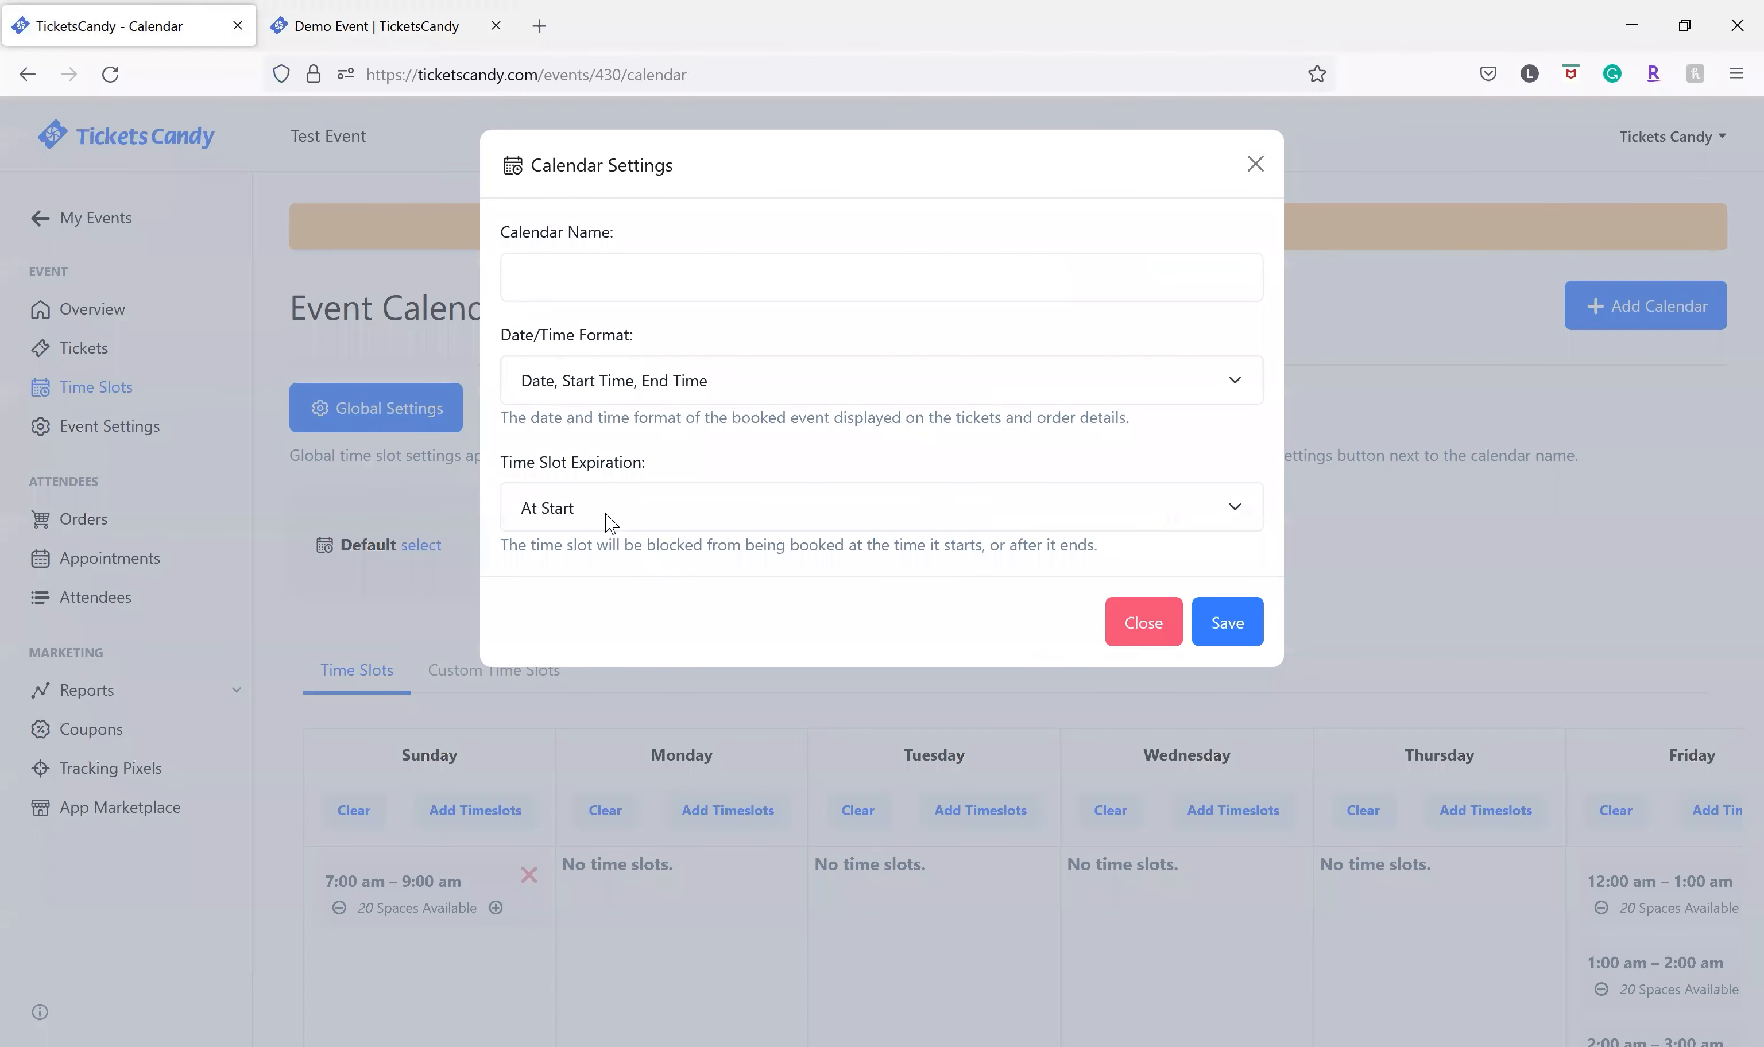
pyautogui.click(1228, 621)
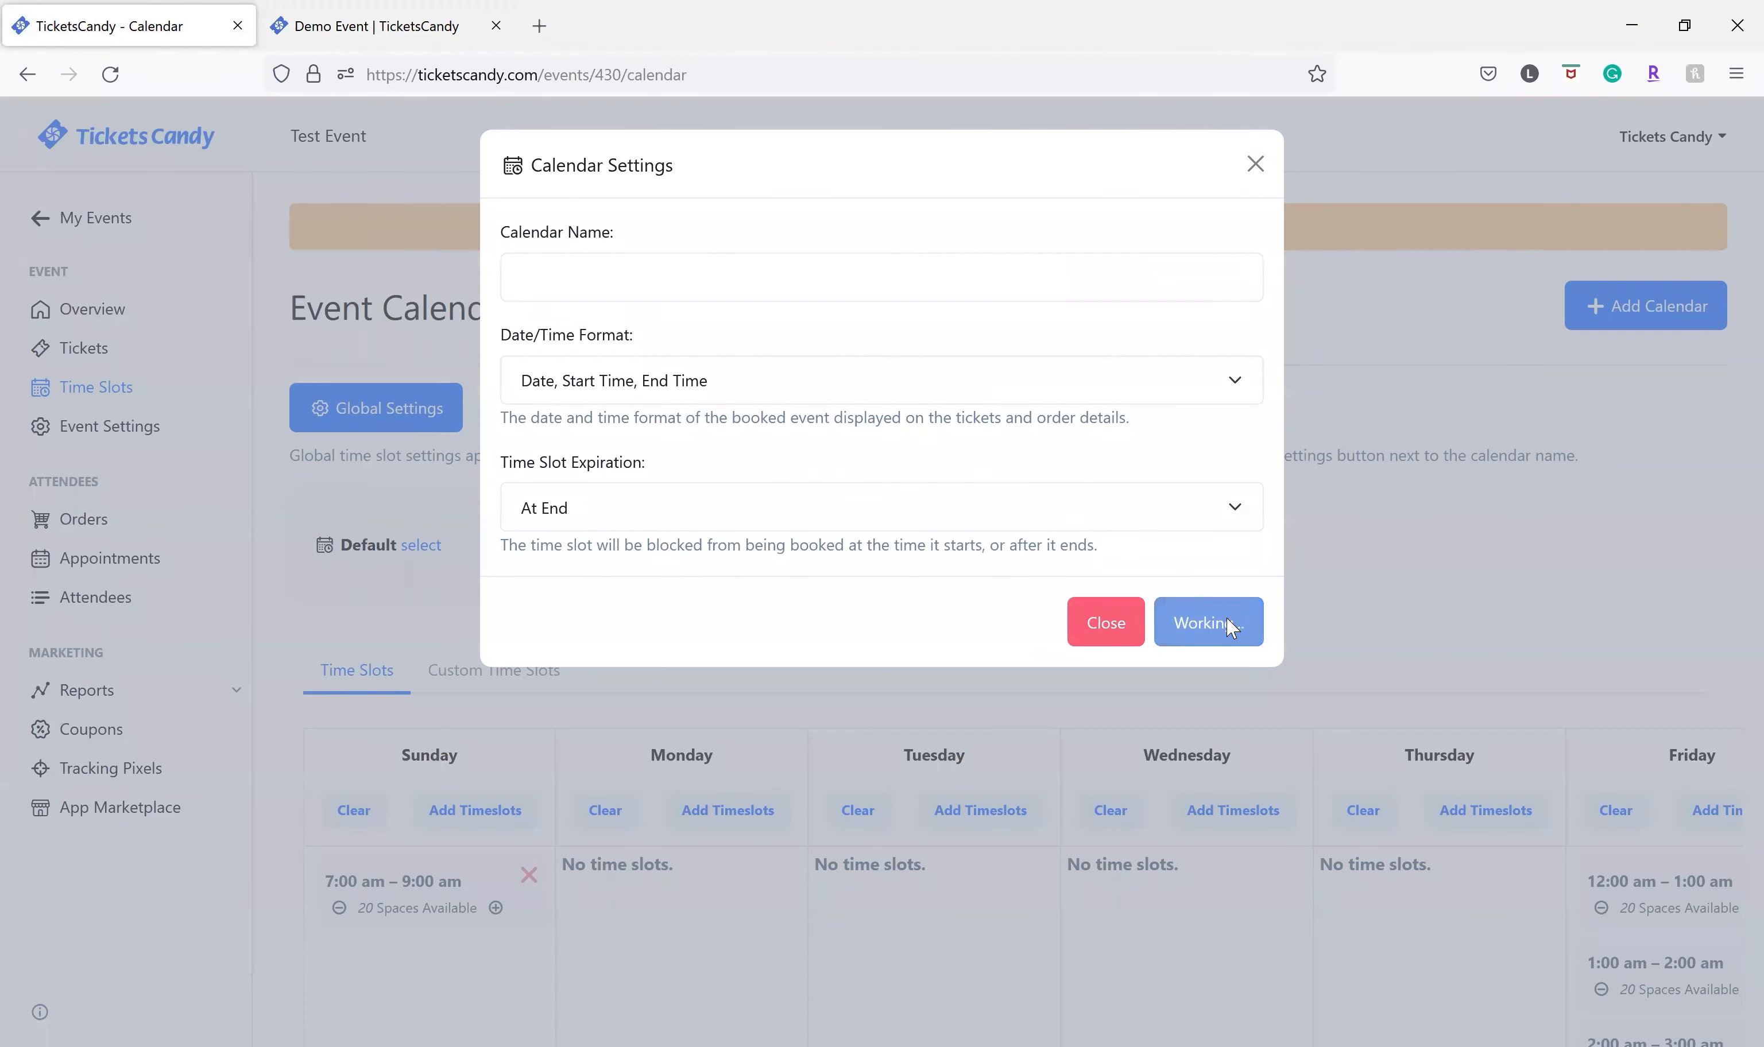
# Reload the Demo Event page, check out with 1 General Admission 2 ticket, and inspect the September 23 time slots under the At End expiration
pyautogui.click(110, 74)
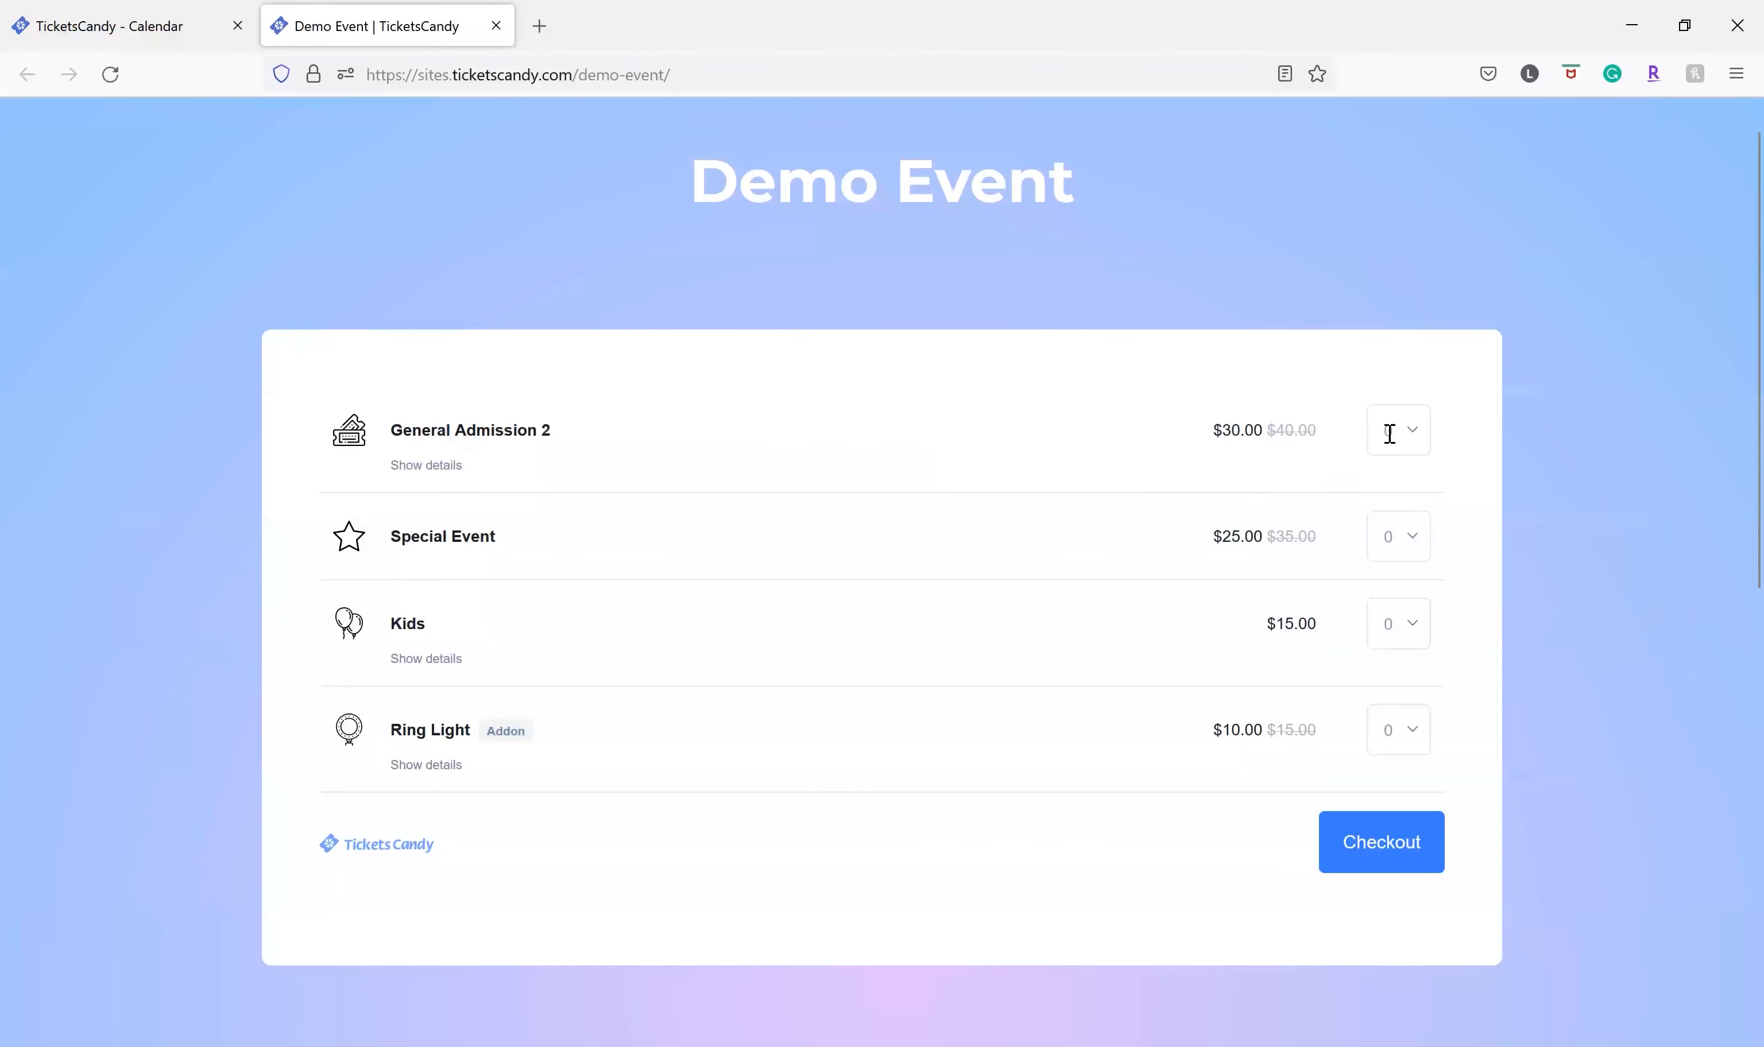
pyautogui.click(1389, 433)
pyautogui.click(1389, 510)
pyautogui.click(1402, 837)
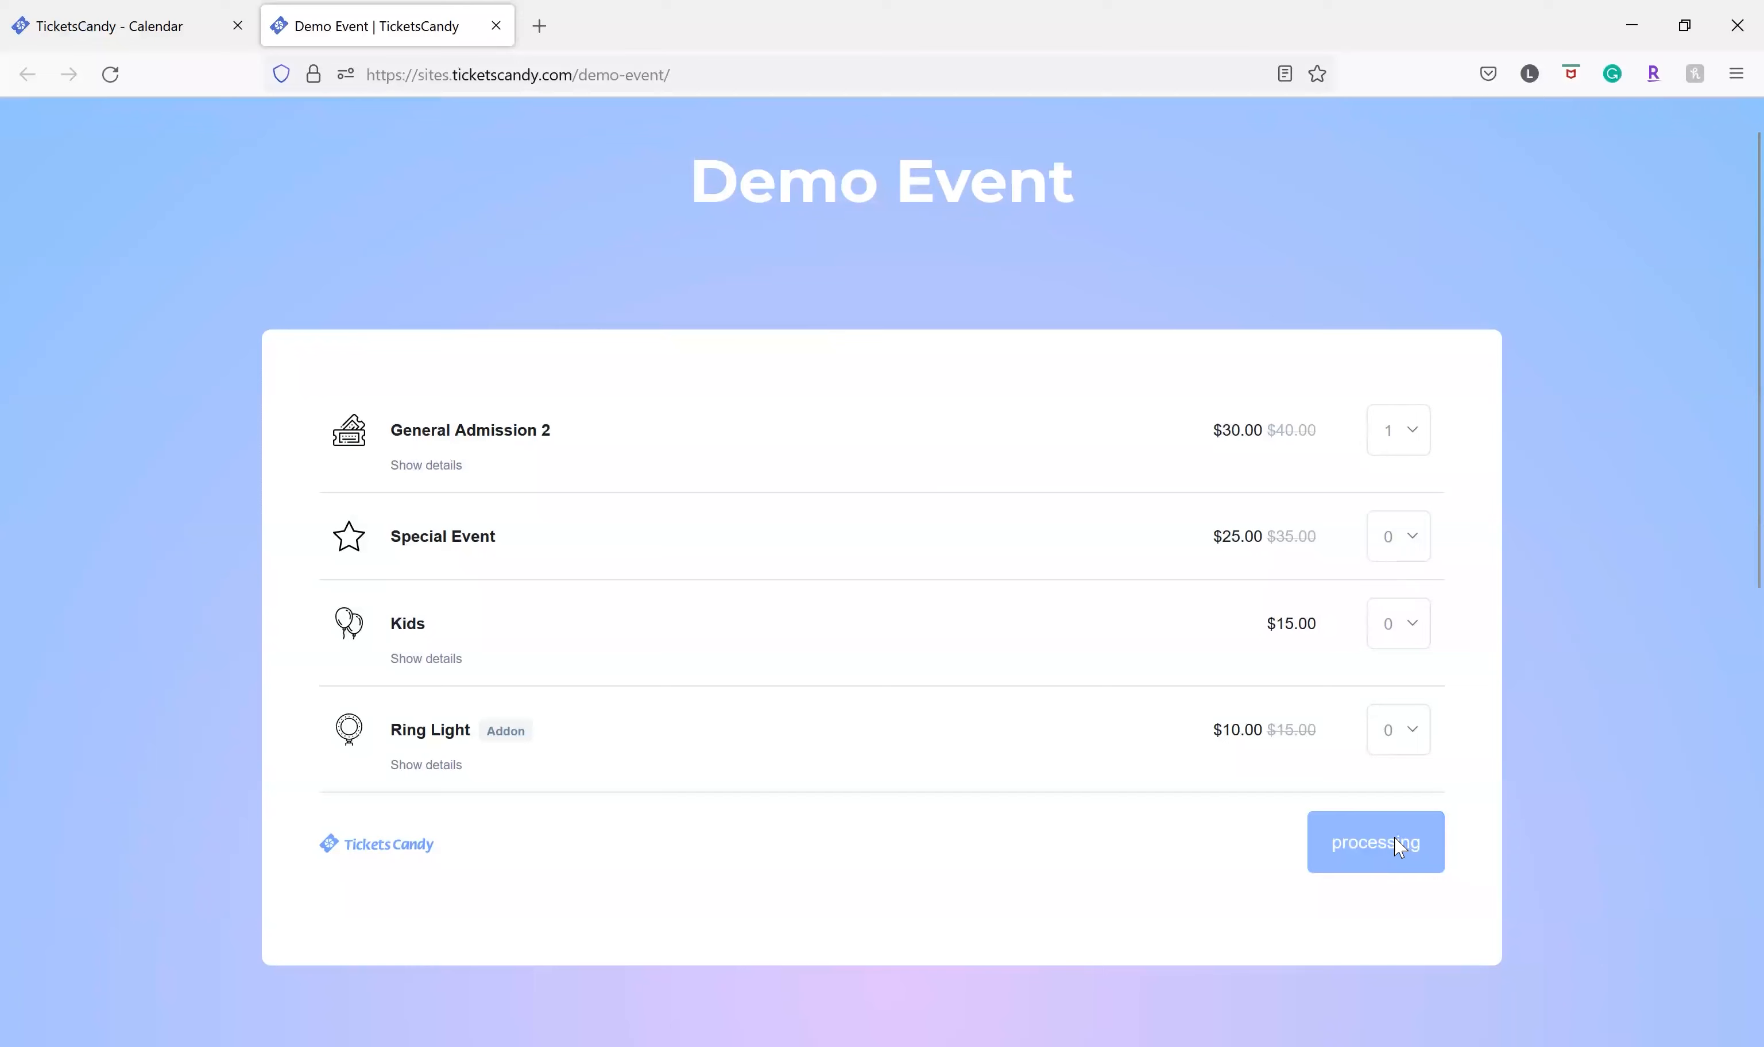
pyautogui.scroll(-5, 1371, 758)
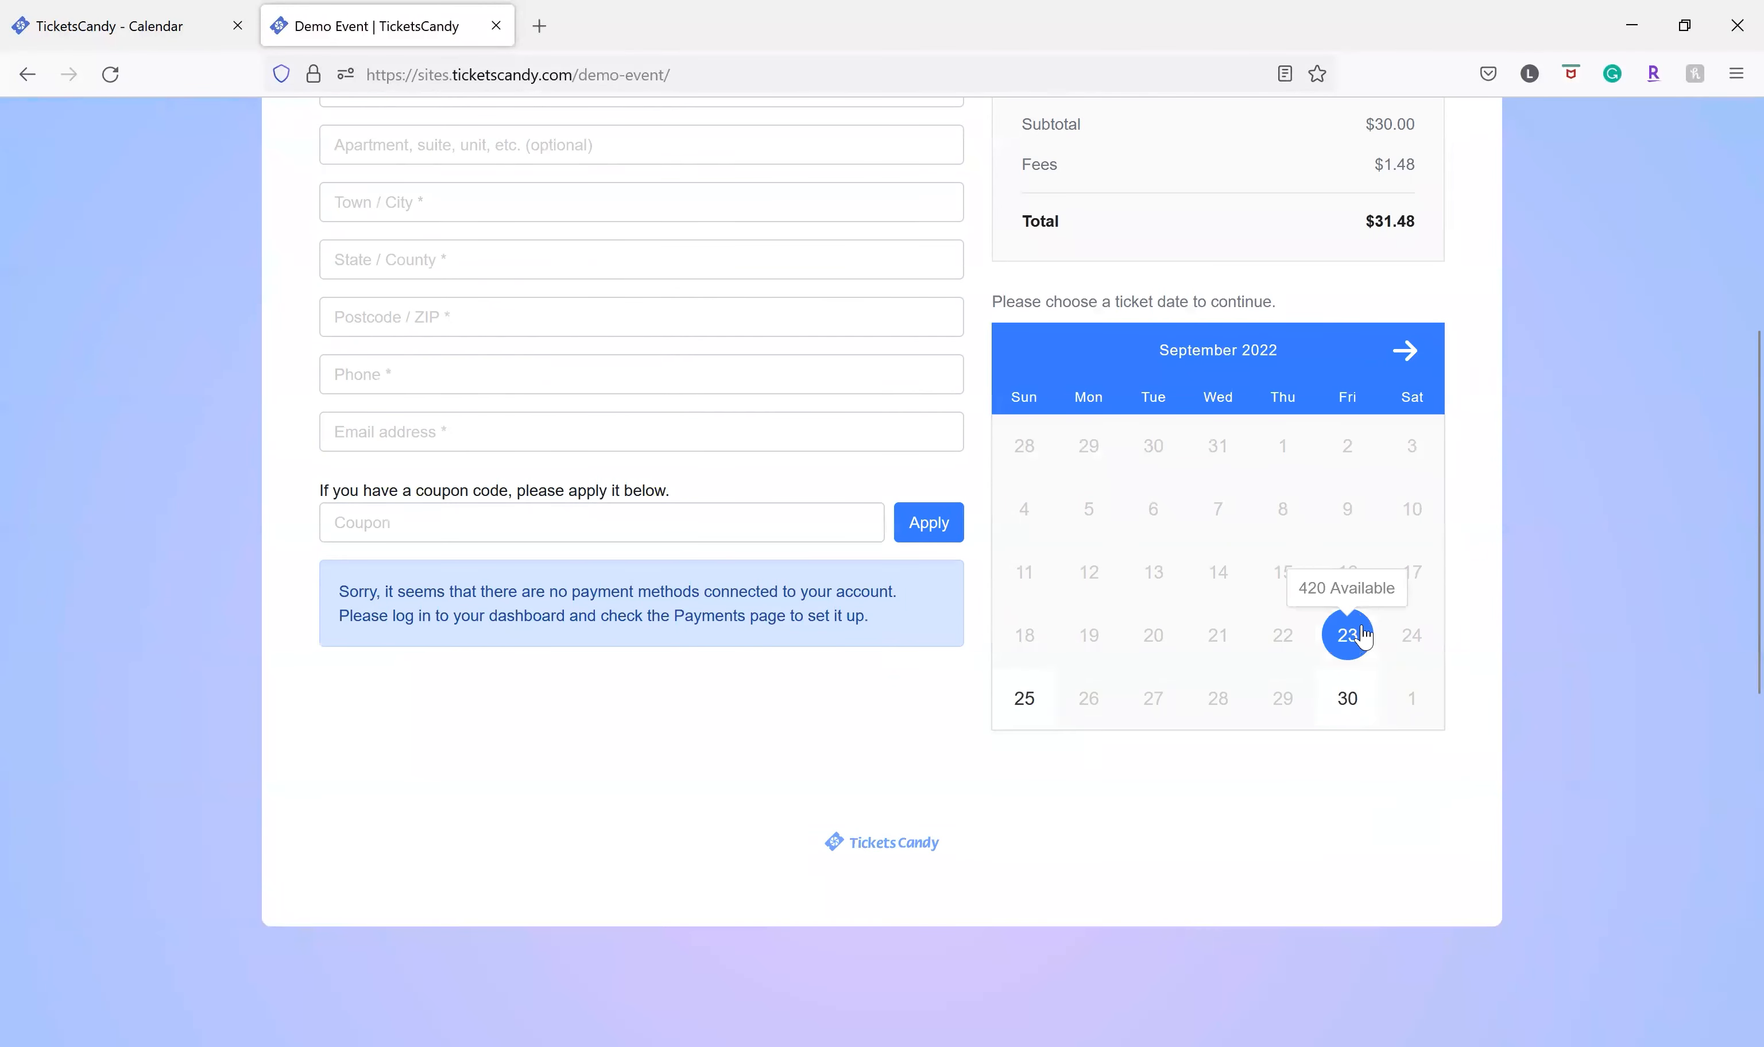
pyautogui.click(1347, 635)
pyautogui.scroll(-10, 1310, 681)
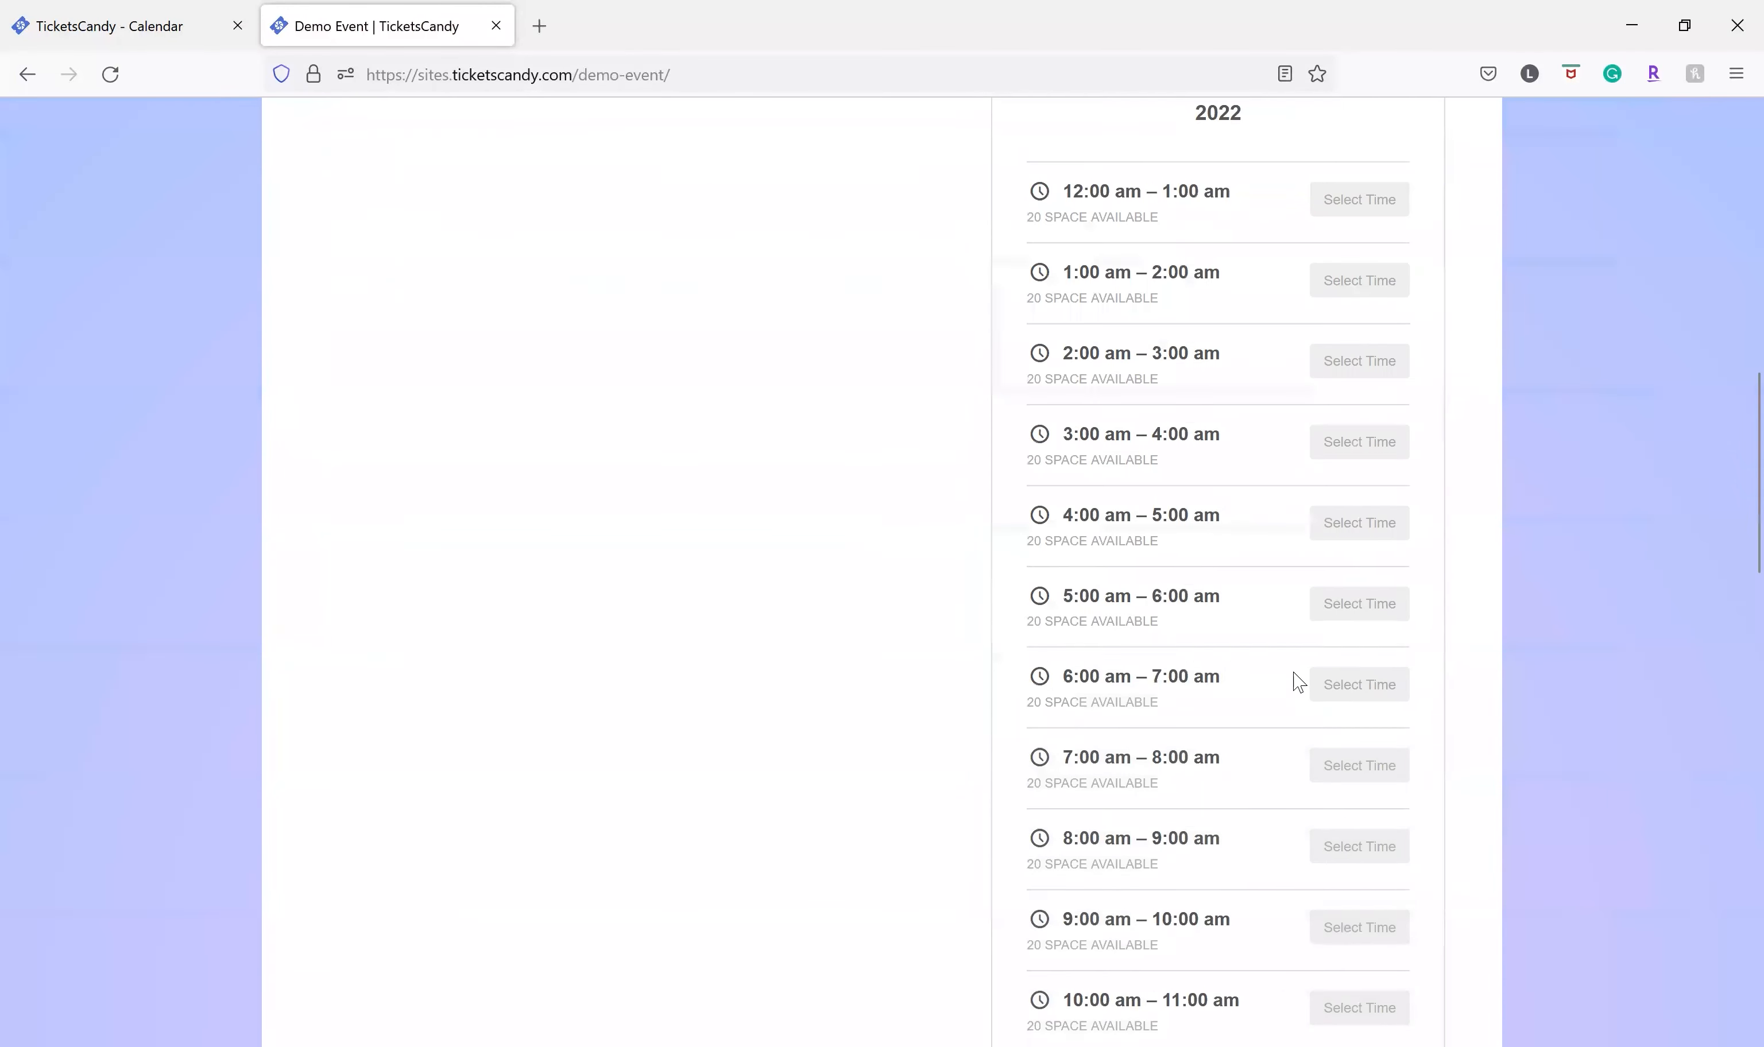
pyautogui.scroll(-2, 1285, 681)
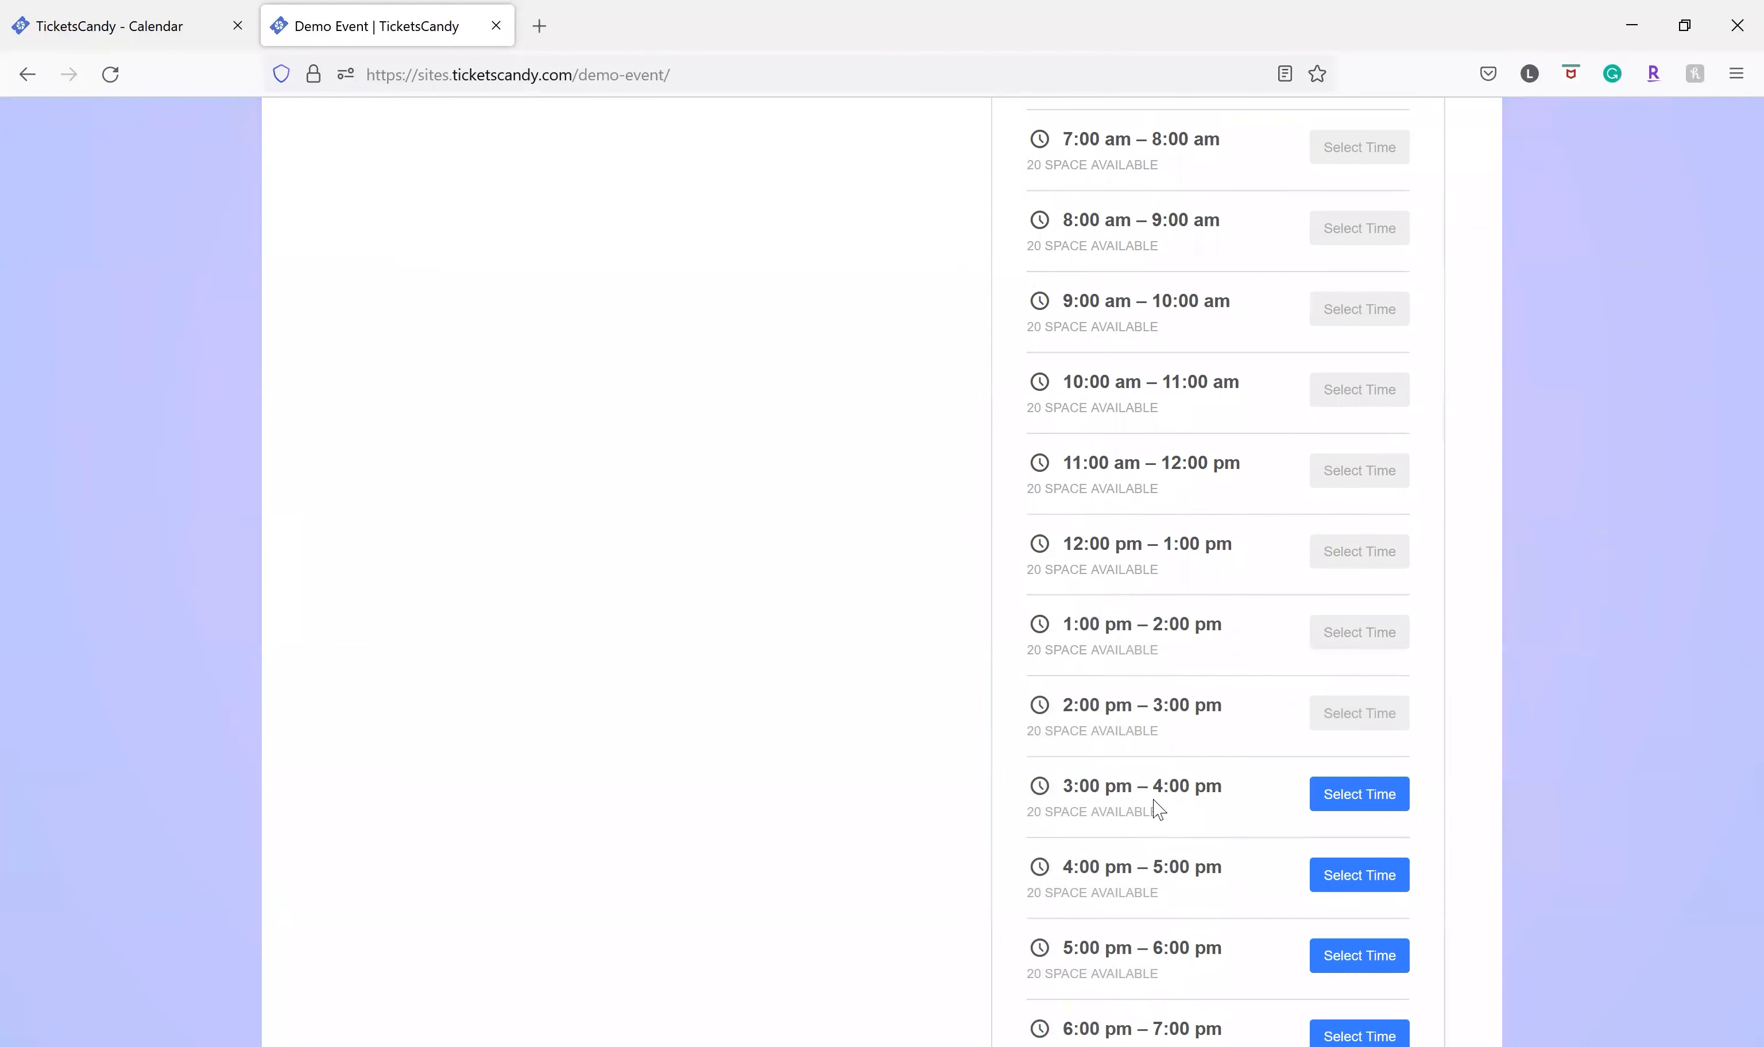
# In the Test Event's ticket list, assign the General Admission 2 ticket to the Default calendar and save the ticket
pyautogui.click(93, 13)
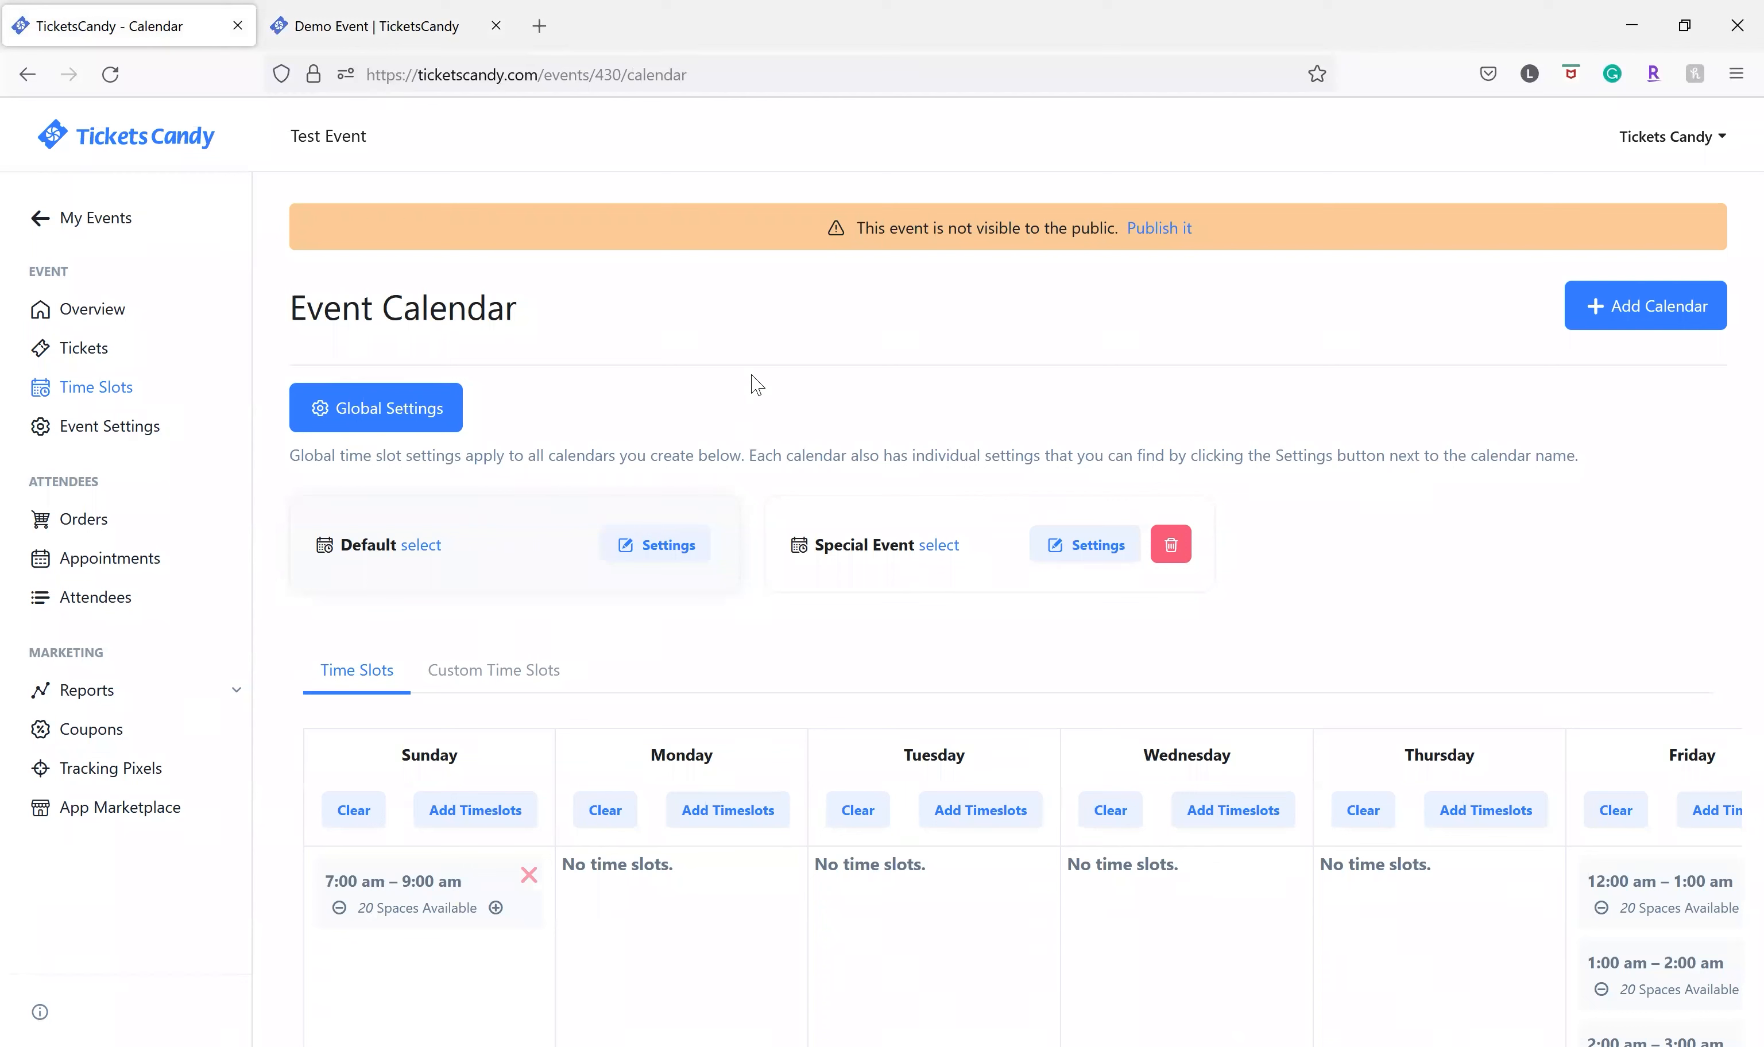
pyautogui.click(101, 350)
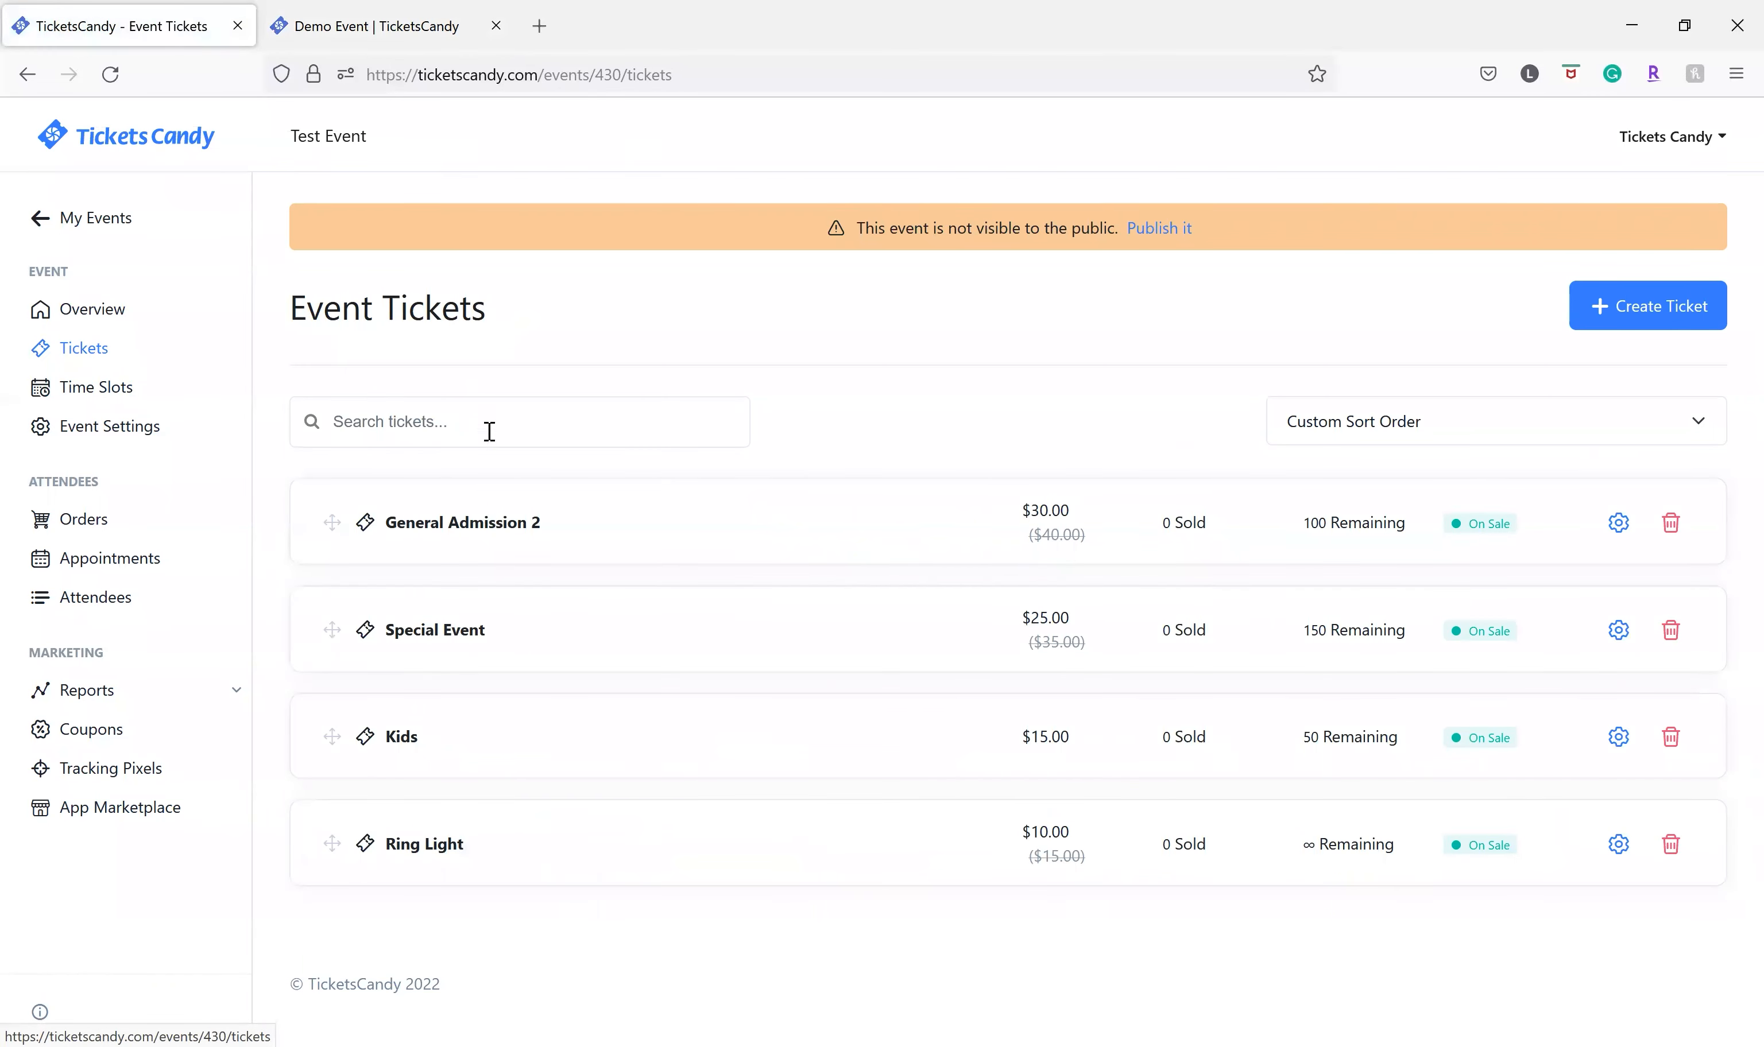
pyautogui.click(1619, 524)
pyautogui.scroll(-5, 709, 608)
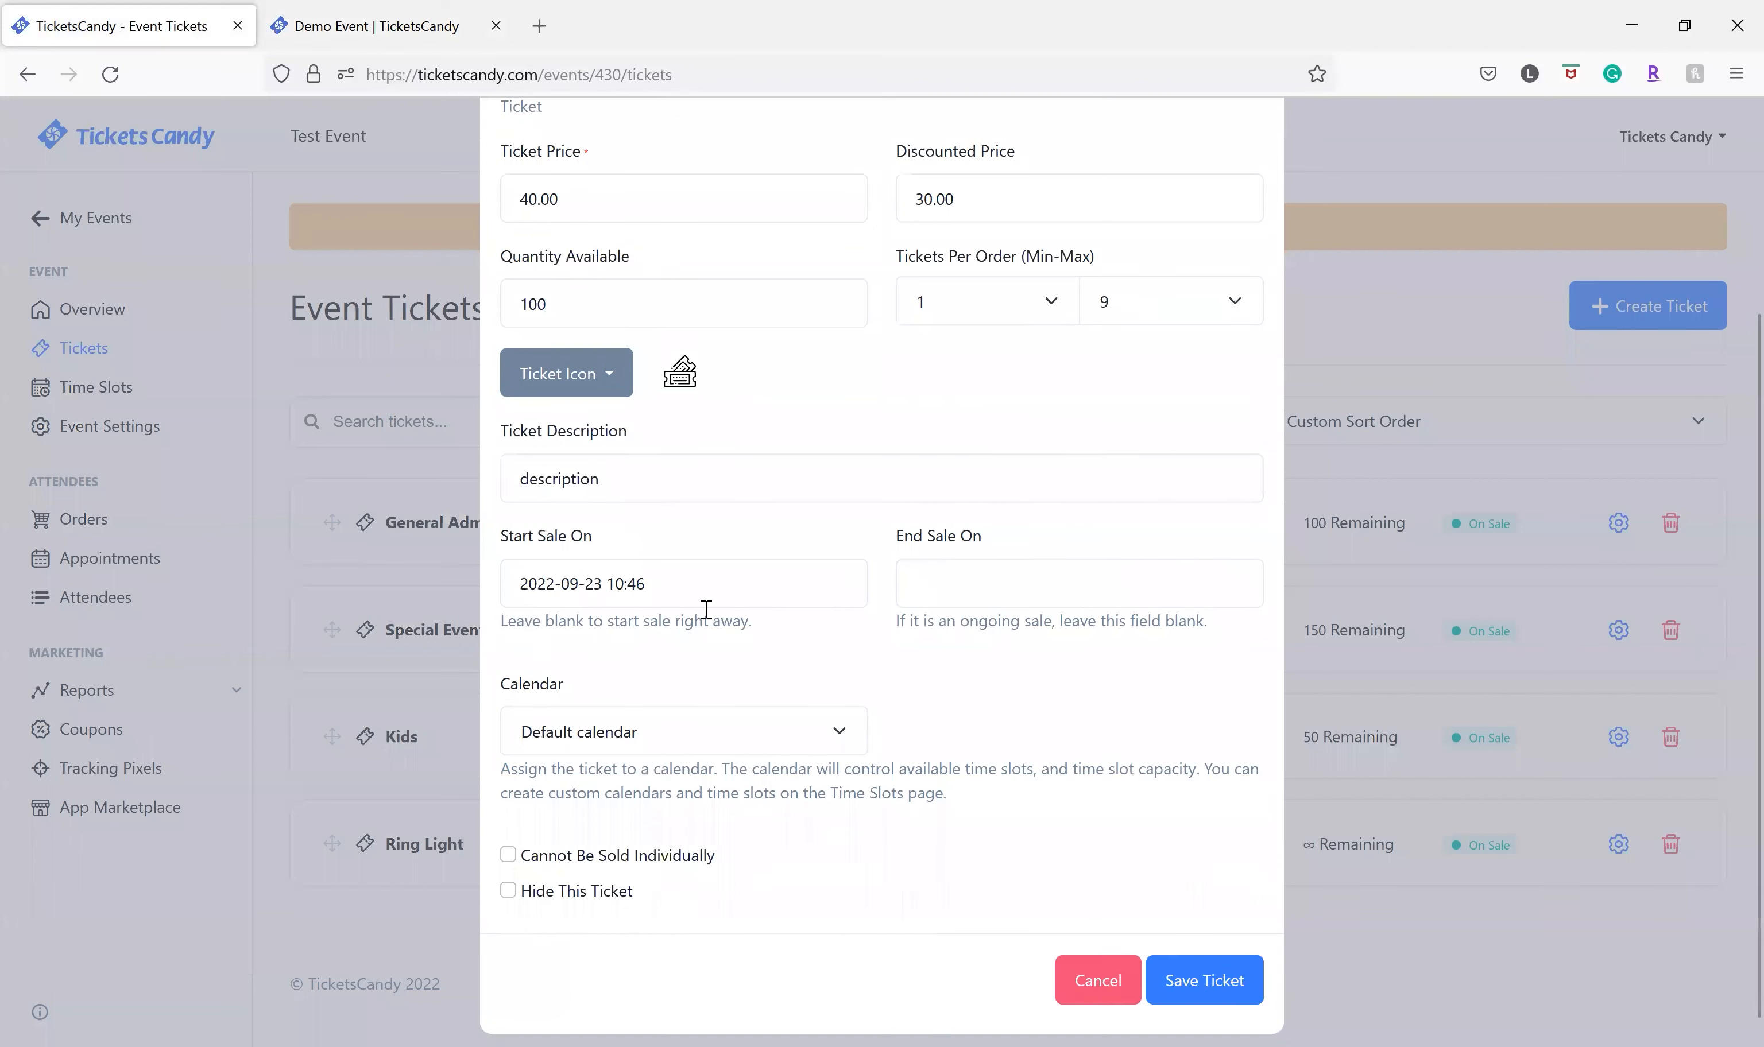
pyautogui.click(680, 715)
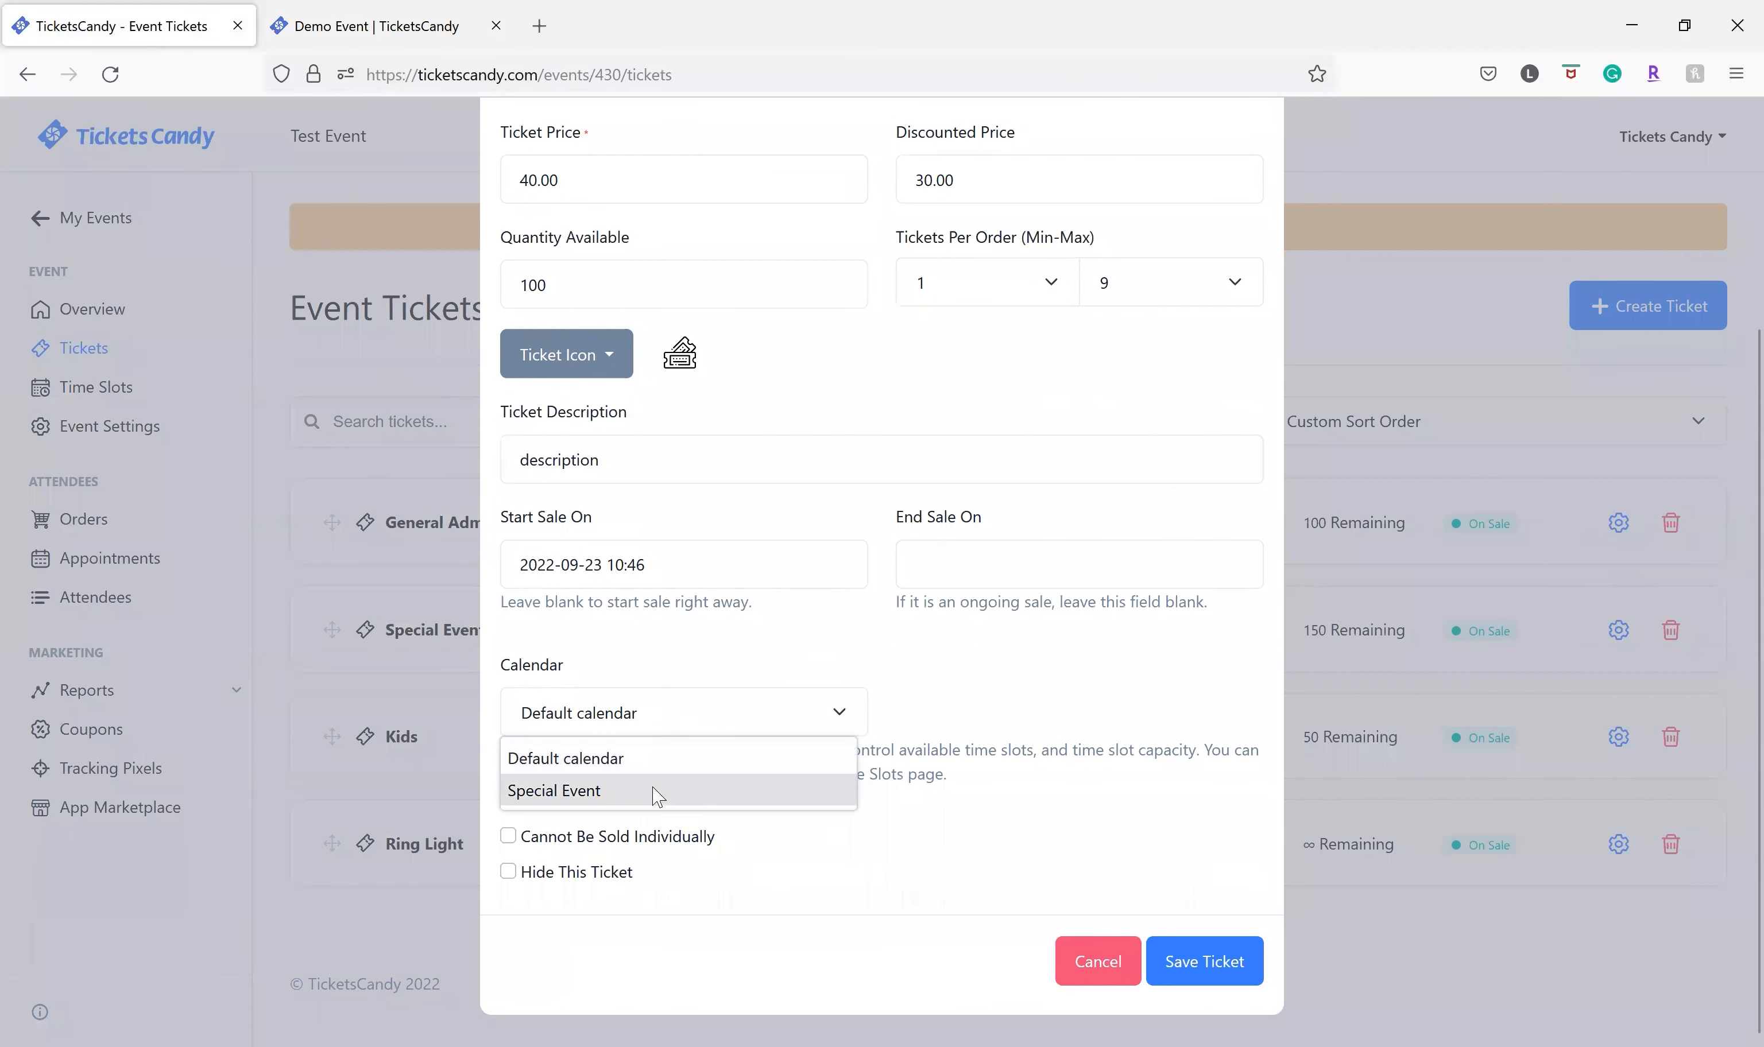
pyautogui.click(644, 756)
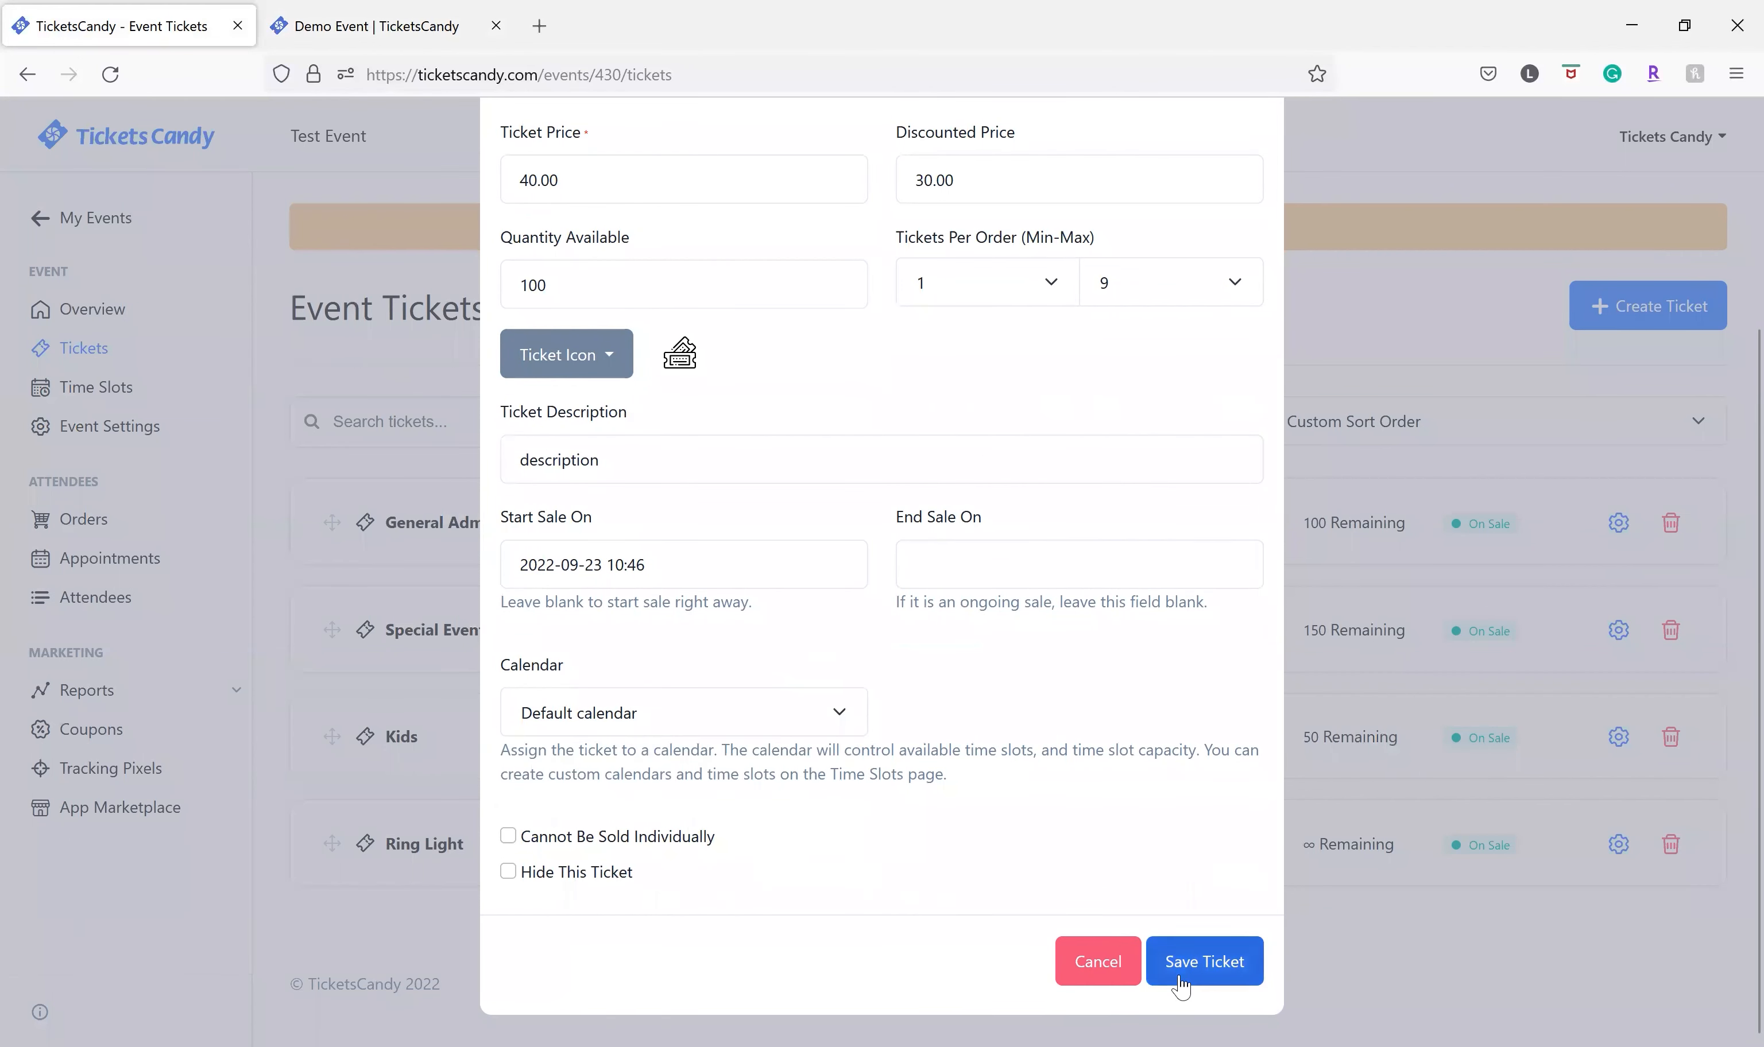
pyautogui.click(1203, 962)
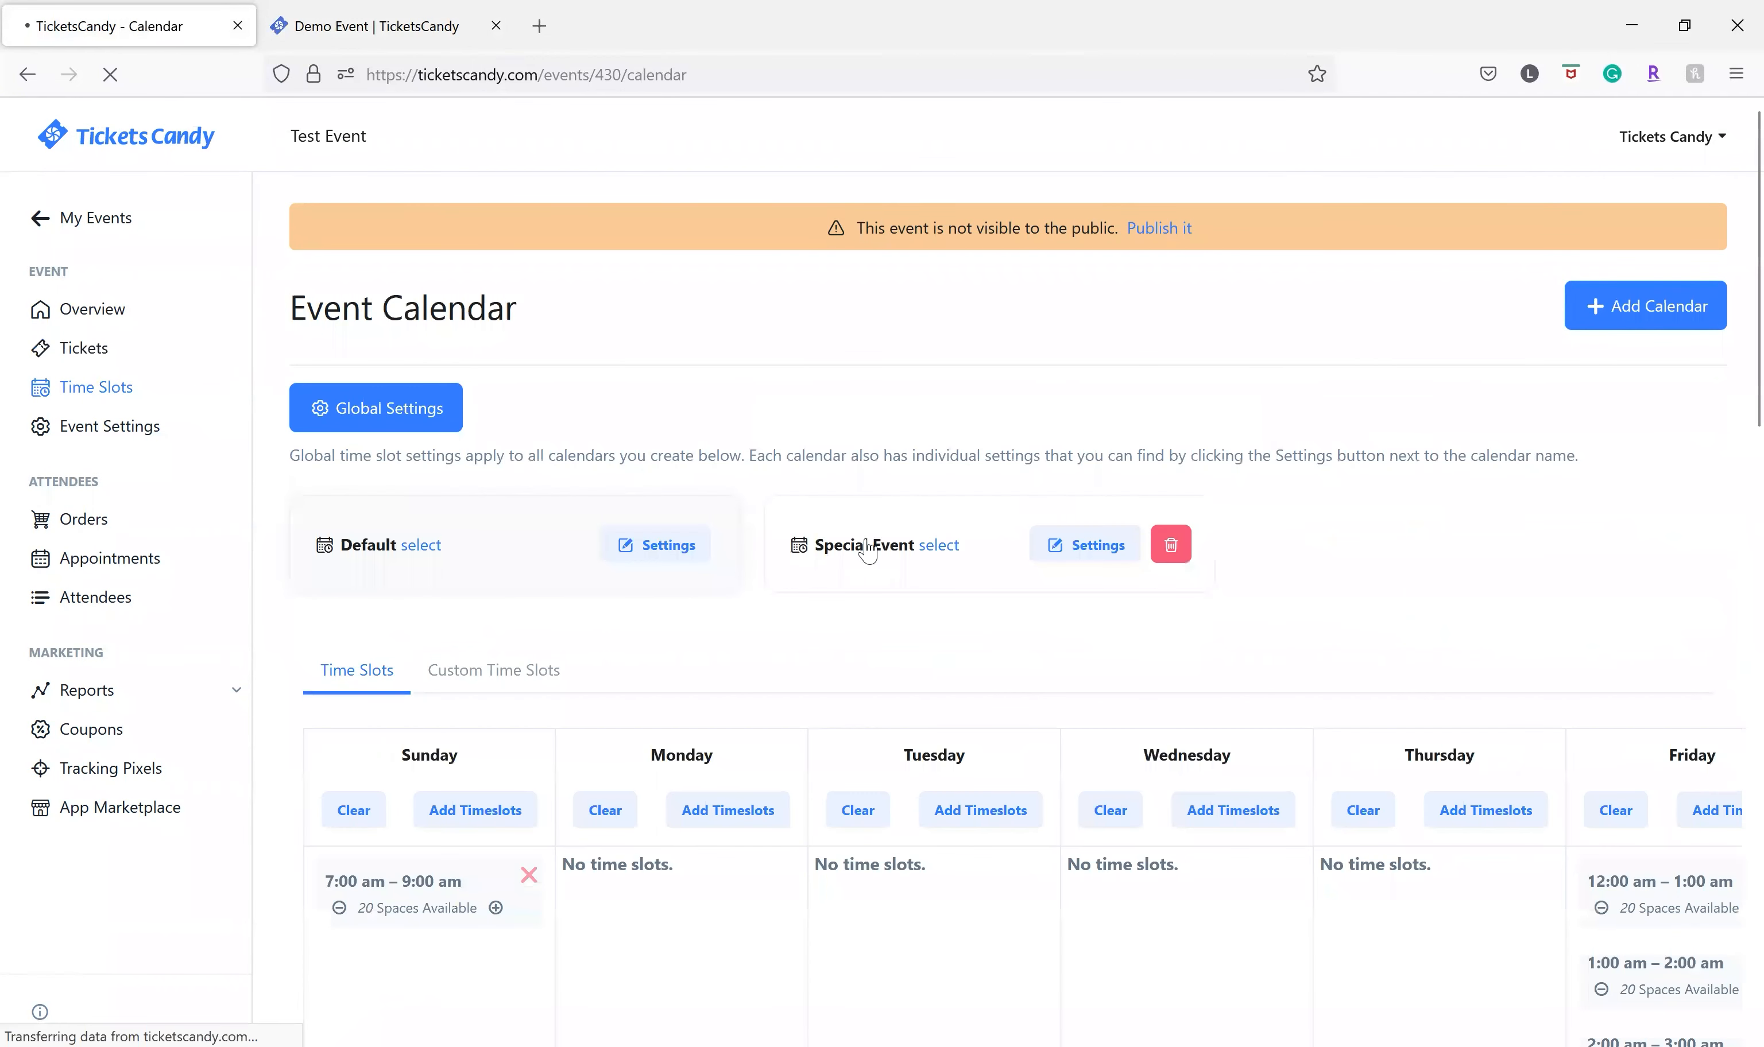